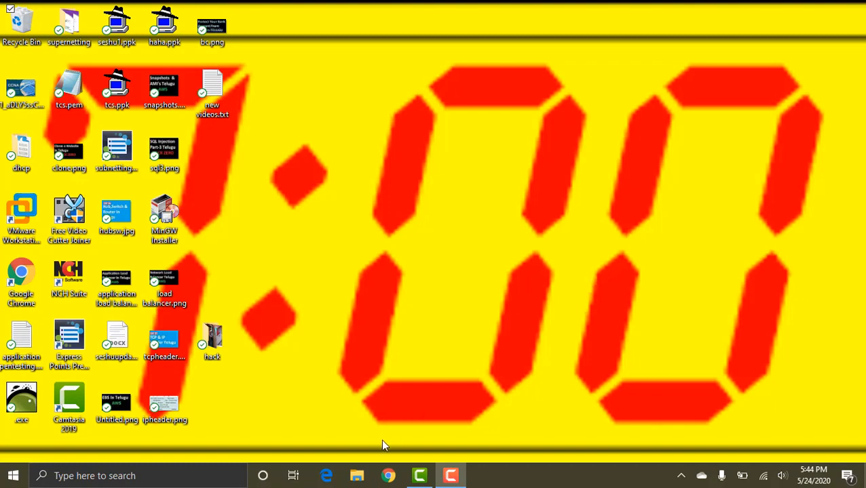
Step: Open Google Chrome and search the web for "cisco packet tracer download"
{"action": "left_click", "coordinate": [388, 476]}
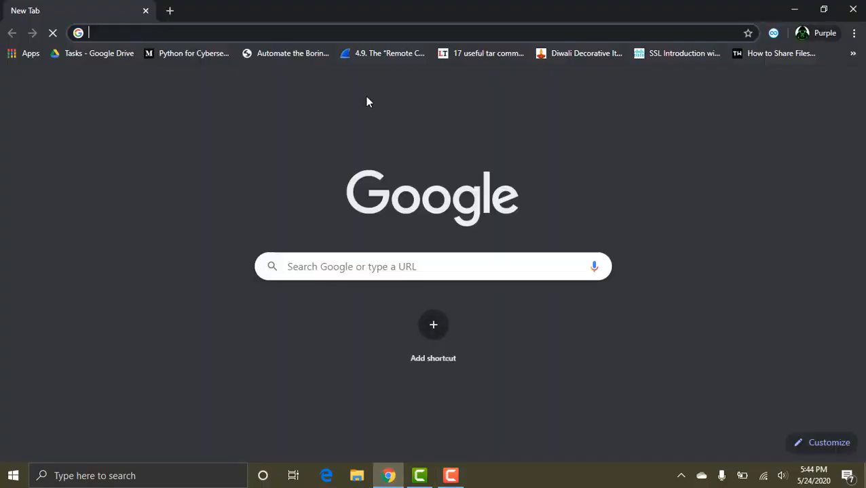
{"action": "type", "text": "ciso"}
{"action": "key", "text": "BackSpace"}
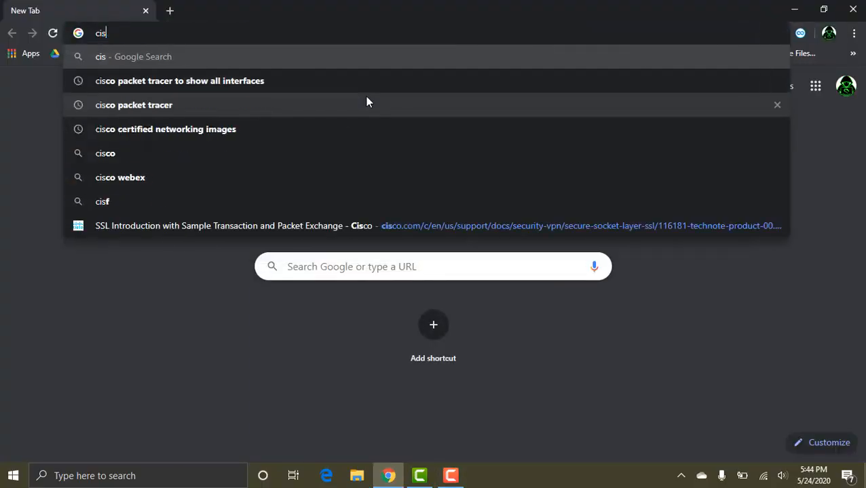
{"action": "type", "text": "co ocj"}
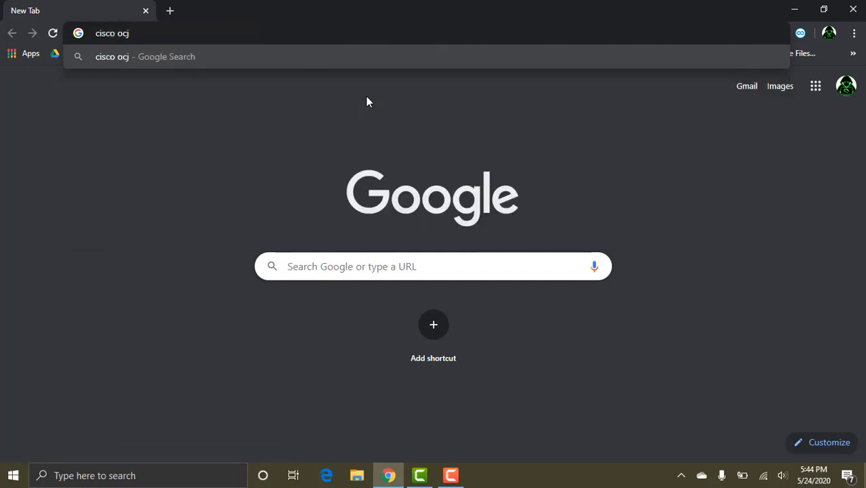
{"action": "key", "text": "BackSpace"}
{"action": "key", "text": "BackSpace"}
{"action": "key", "text": "BackSpace"}
{"action": "type", "text": "pa"}
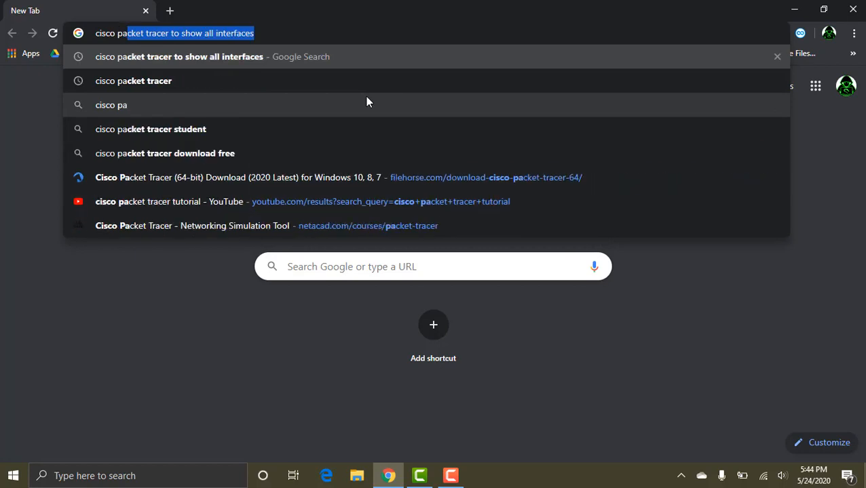
{"action": "type", "text": "cket tracer"}
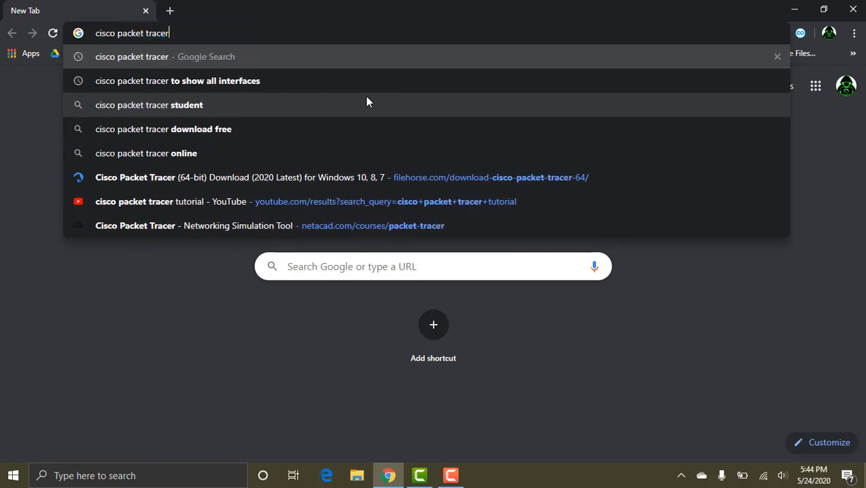
{"action": "key", "text": "Down"}
{"action": "key", "text": "Down"}
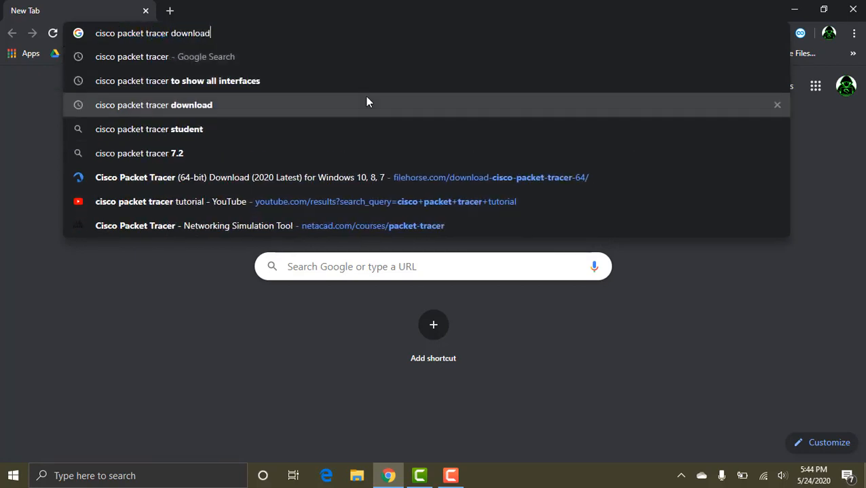
{"action": "key", "text": "Return"}
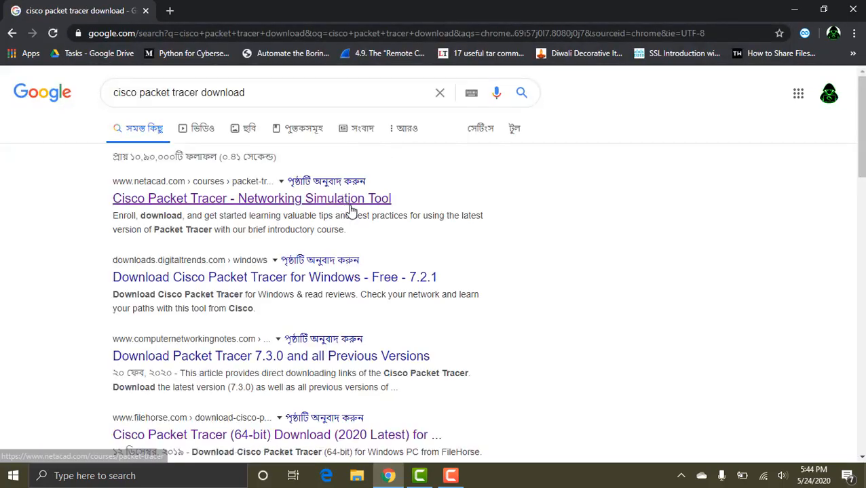
Step: Open the FileHorse page for Cisco Packet Tracer (64-bit) from the results and download its installer
{"action": "scroll", "coordinate": [378, 328], "scroll_direction": "down", "scroll_amount": 1}
{"action": "scroll", "coordinate": [378, 327], "scroll_direction": "down", "scroll_amount": 2}
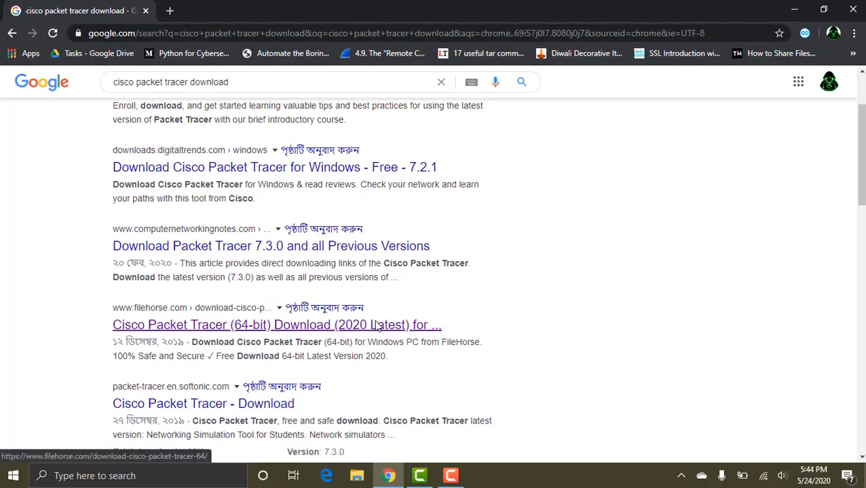
{"action": "left_click", "coordinate": [377, 328]}
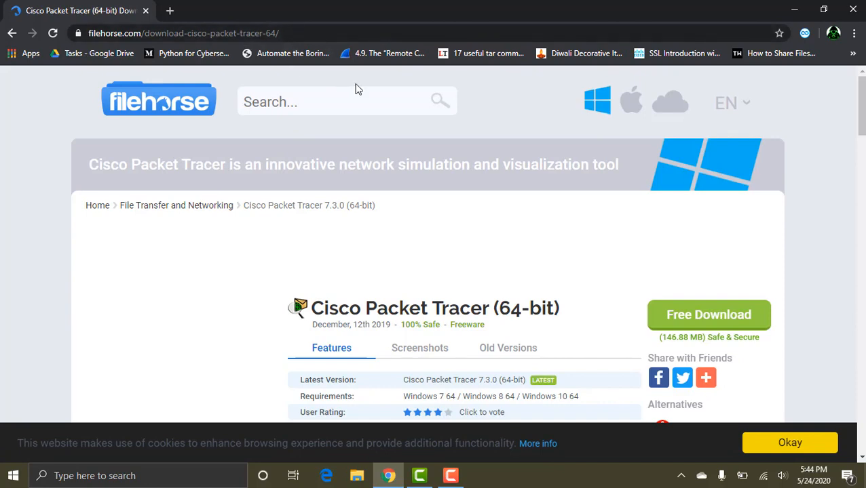
{"action": "left_click", "coordinate": [719, 320]}
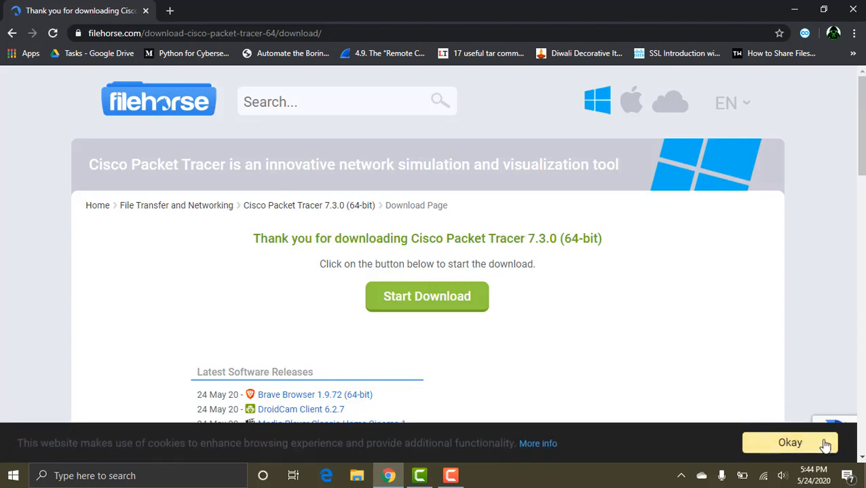
{"action": "left_click", "coordinate": [448, 304]}
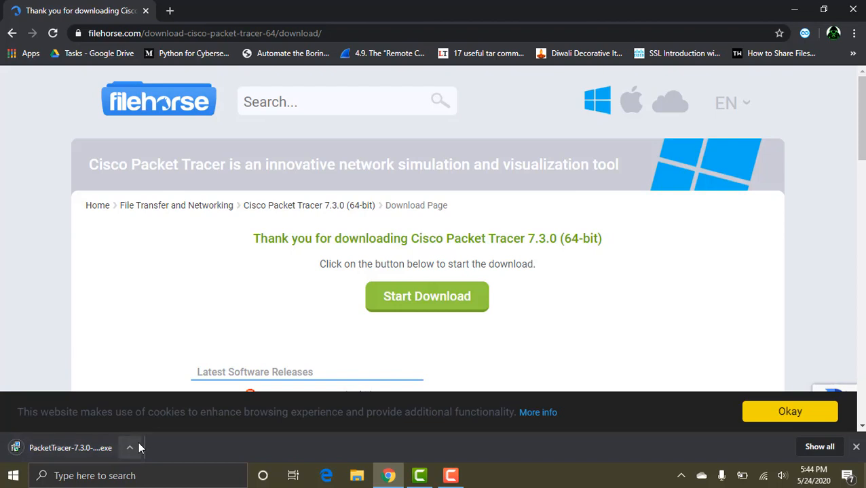
Step: Run the downloaded PacketTracer-7.3.0 file and start the software download in English with the default destination folder
{"action": "left_click", "coordinate": [138, 441]}
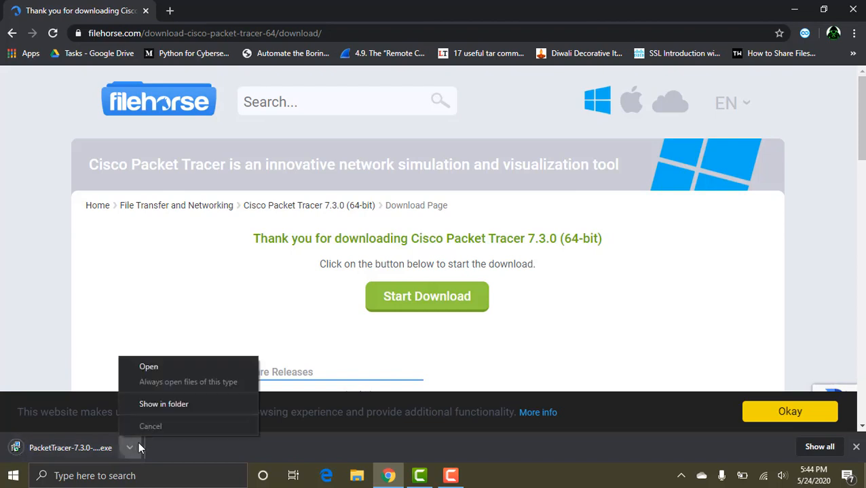
{"action": "left_click", "coordinate": [152, 371]}
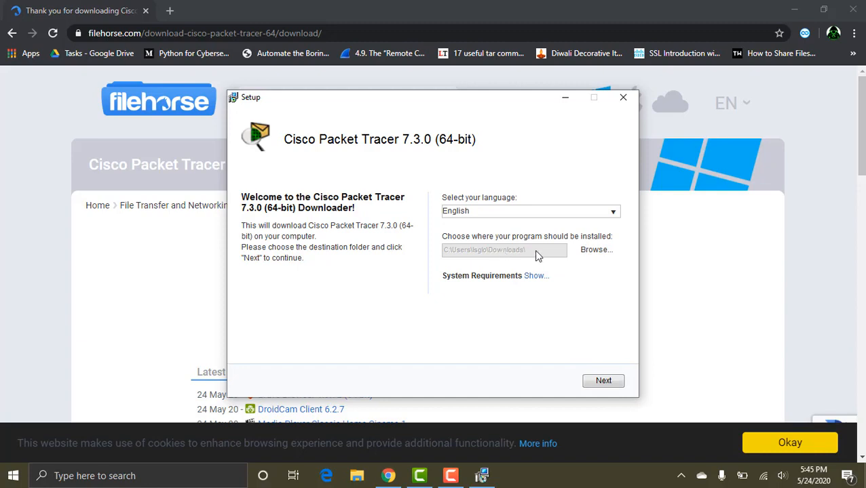
{"action": "left_click", "coordinate": [603, 382]}
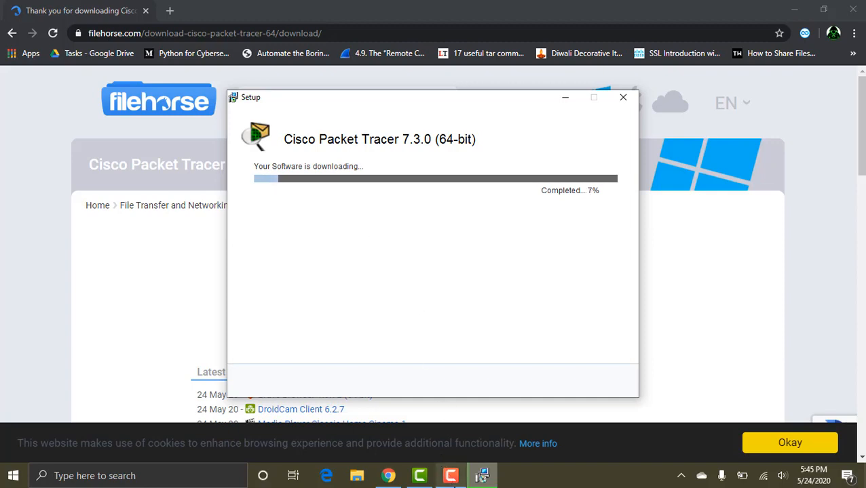
{"action": "left_click", "coordinate": [450, 475]}
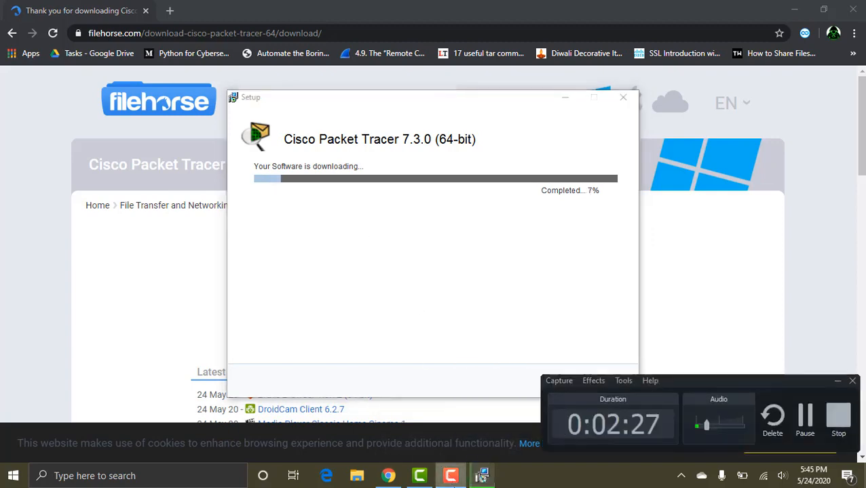
{"action": "left_click", "coordinate": [806, 415]}
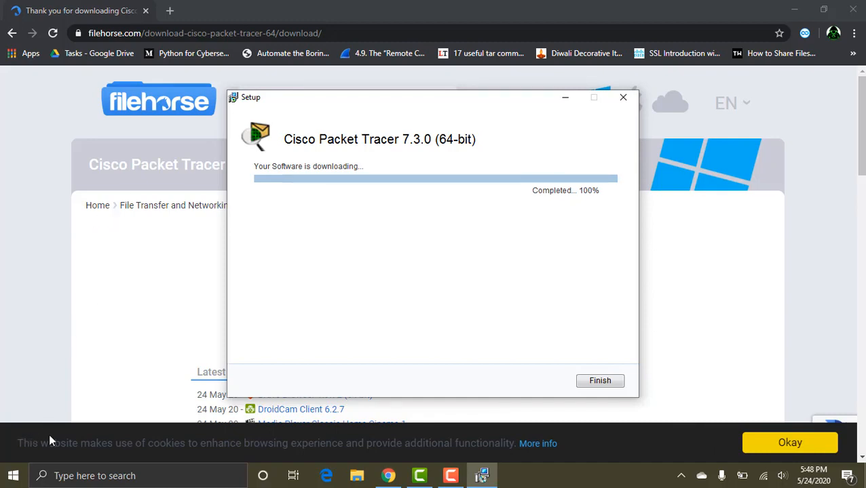
Step: Finish the downloader, start installing Cisco Packet Tracer 7.3.0 immediately, and accept its license agreement
{"action": "left_click", "coordinate": [601, 380]}
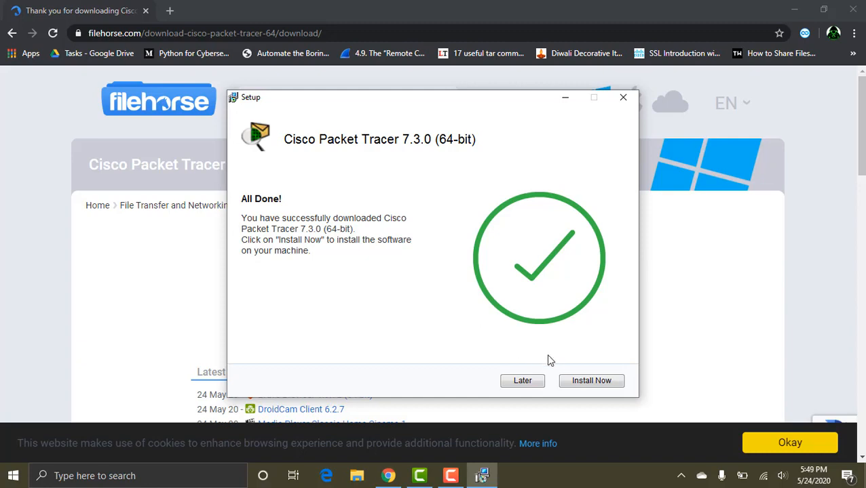
{"action": "left_click", "coordinate": [581, 384]}
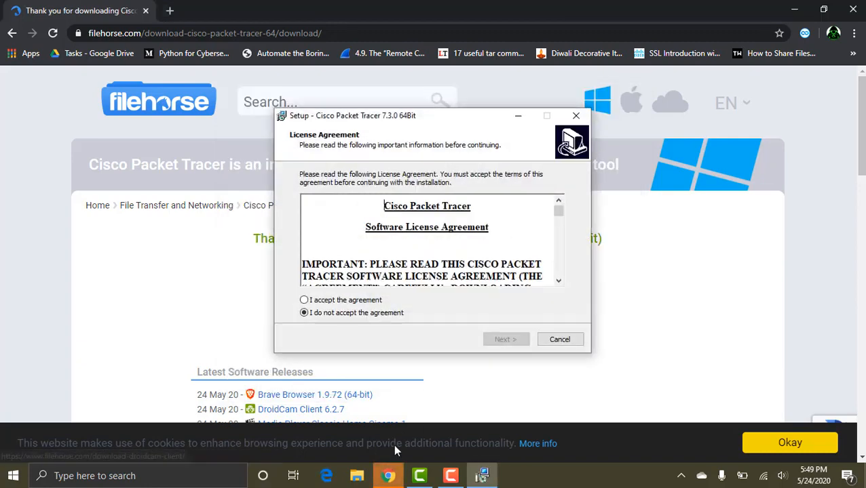
{"action": "left_click", "coordinate": [338, 301]}
{"action": "left_click", "coordinate": [518, 337]}
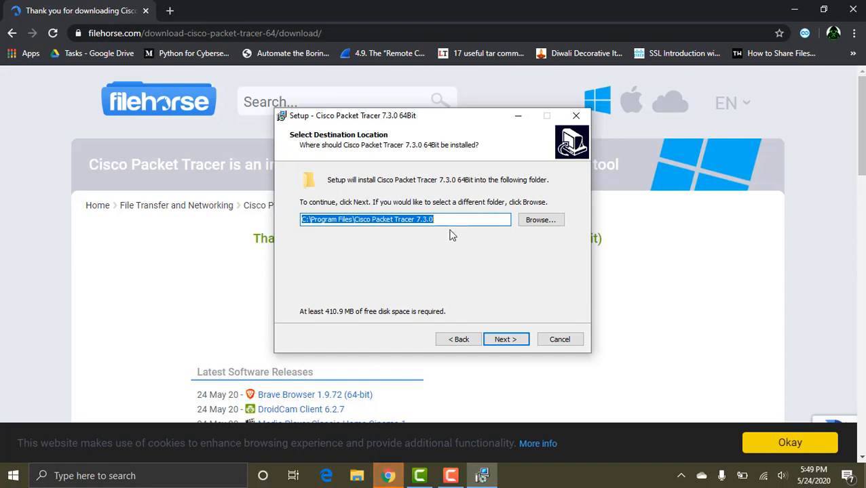
Step: Install Packet Tracer with the default destination, the Cisco Packet Tracer Start Menu folder and a desktop shortcut
{"action": "left_click", "coordinate": [507, 341]}
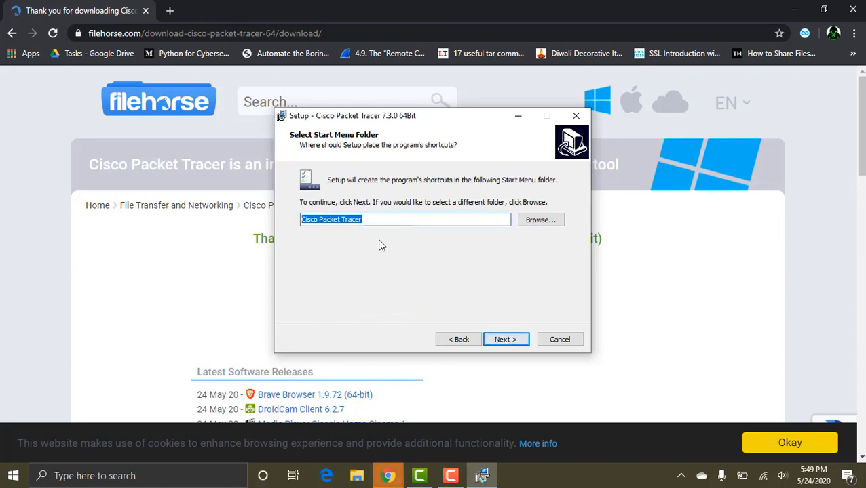
{"action": "left_click", "coordinate": [509, 341]}
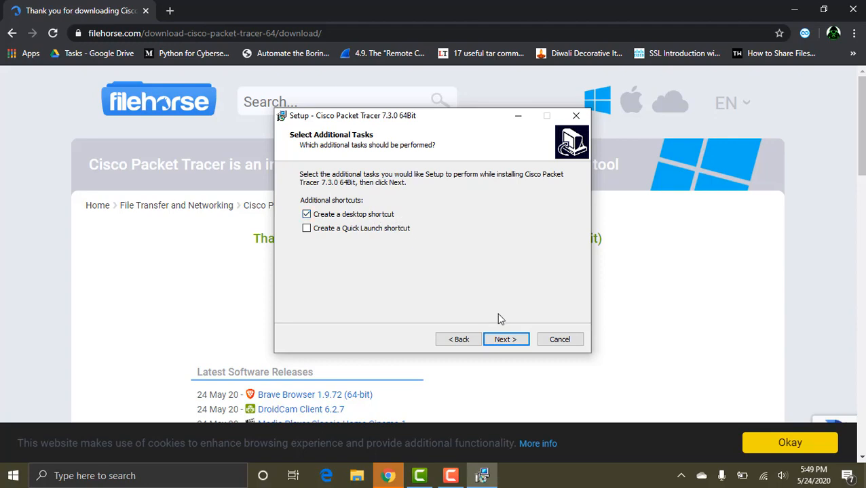
{"action": "left_click", "coordinate": [510, 339]}
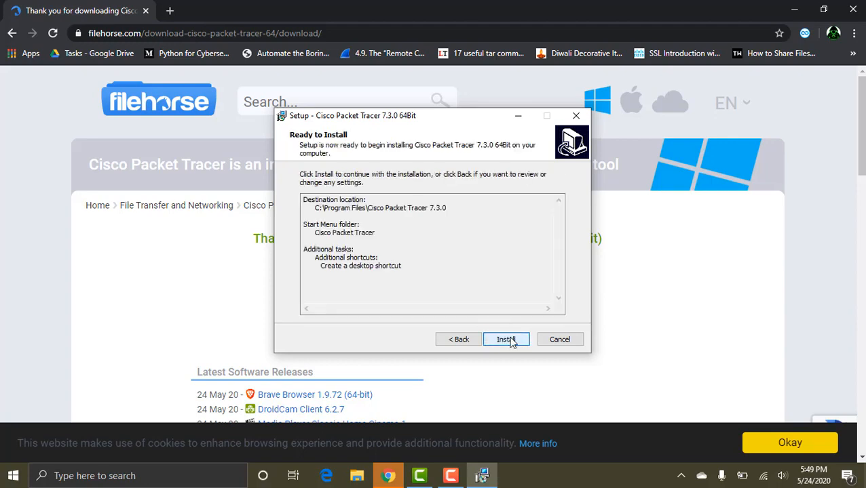
{"action": "left_click", "coordinate": [509, 341]}
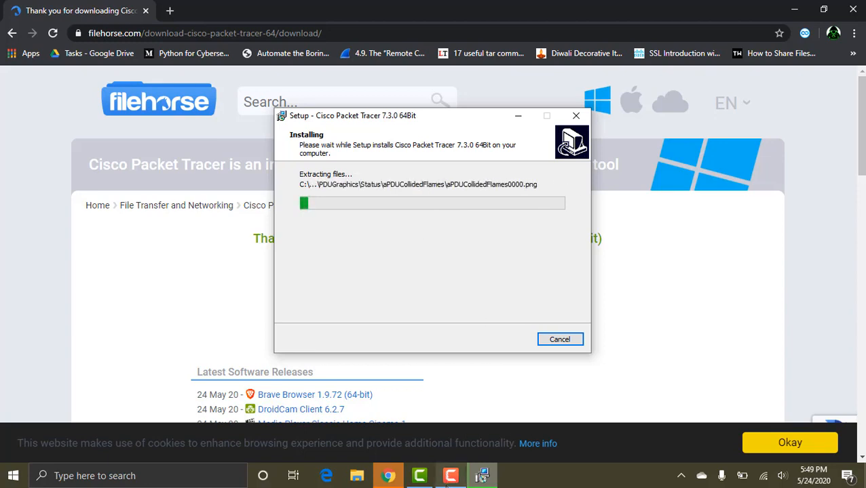
{"action": "left_click", "coordinate": [449, 474]}
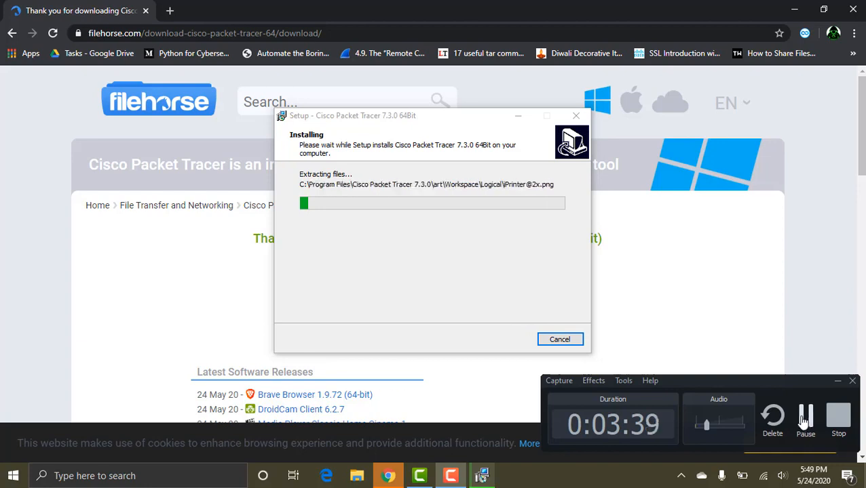
{"action": "left_click", "coordinate": [804, 417]}
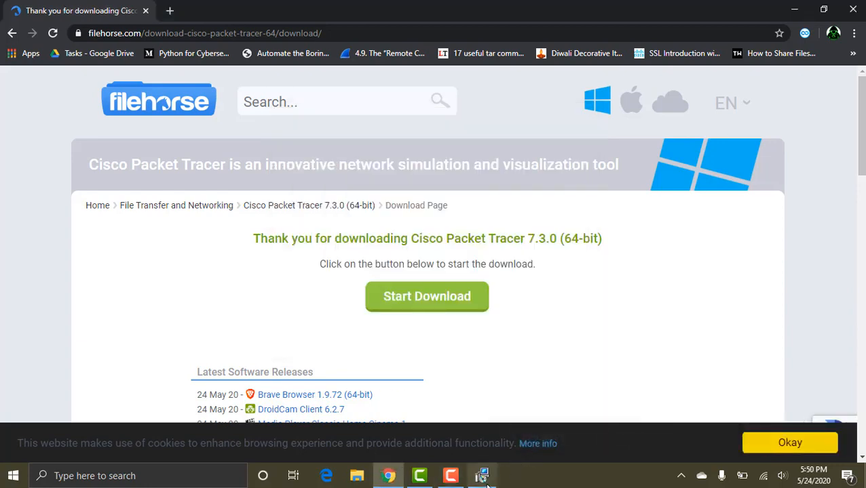
Step: Complete the setup wizard with launching Cisco Packet Tracer enabled, and close the browser window
{"action": "left_click", "coordinate": [482, 477]}
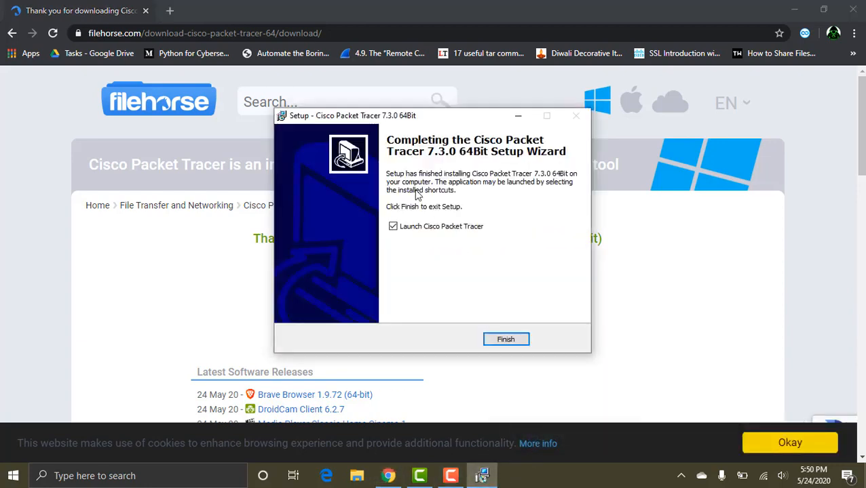
{"action": "left_click", "coordinate": [506, 340]}
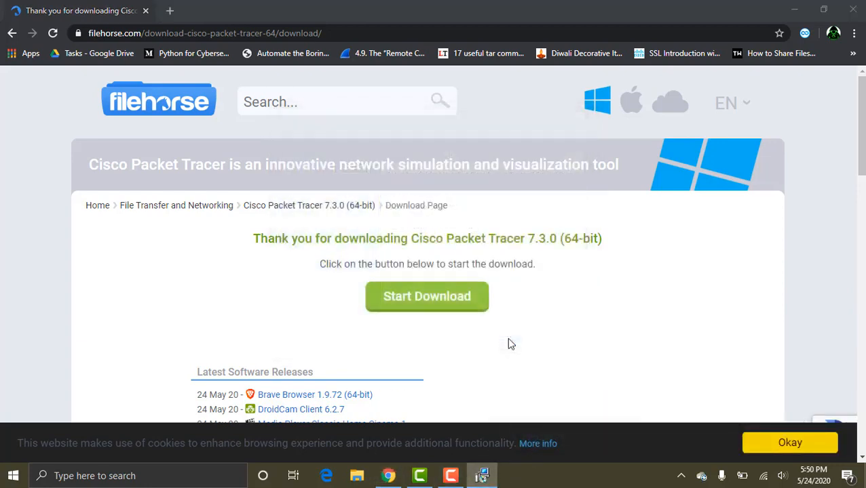
{"action": "left_click", "coordinate": [852, 9]}
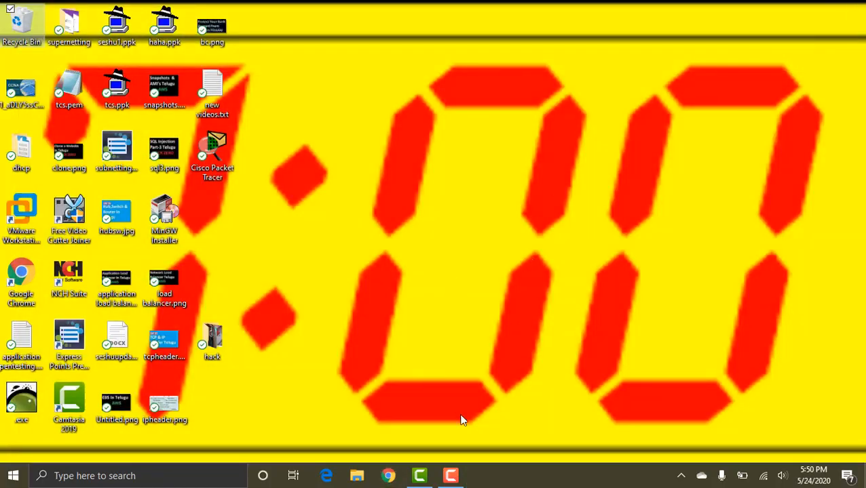
Step: Launch Cisco Packet Tracer from the desktop and close the duplicate netacad.com Login window
{"action": "left_click", "coordinate": [219, 162]}
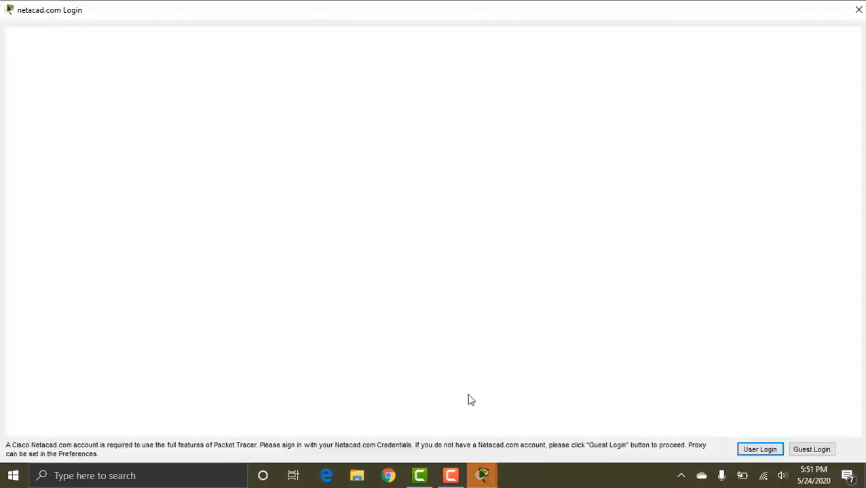
{"action": "left_click", "coordinate": [483, 479]}
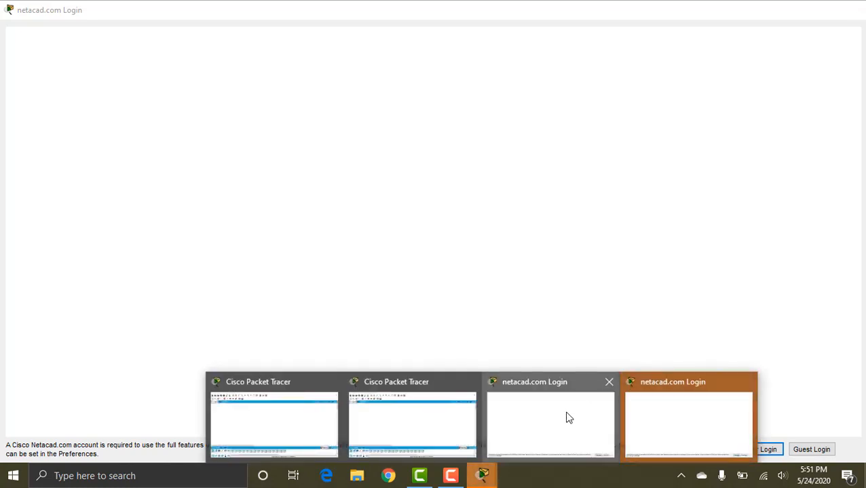
{"action": "left_click", "coordinate": [608, 384]}
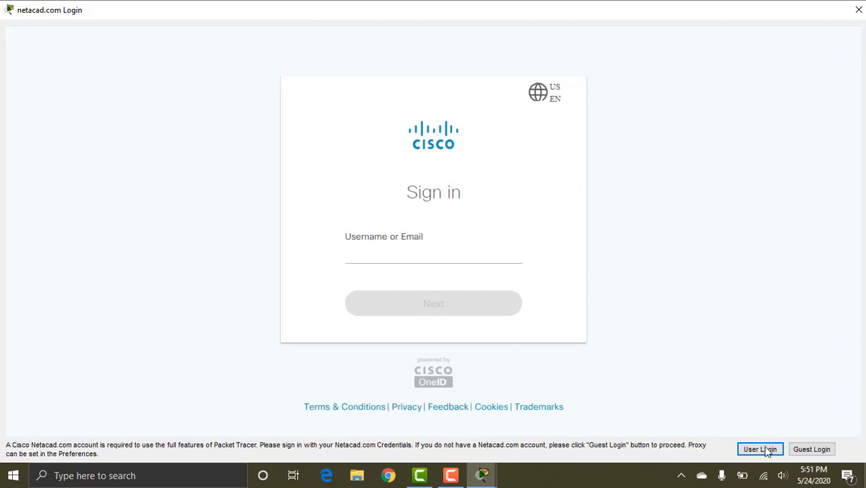
Step: Log in to Packet Tracer as a guest and confirm the guest access
{"action": "left_click", "coordinate": [813, 450]}
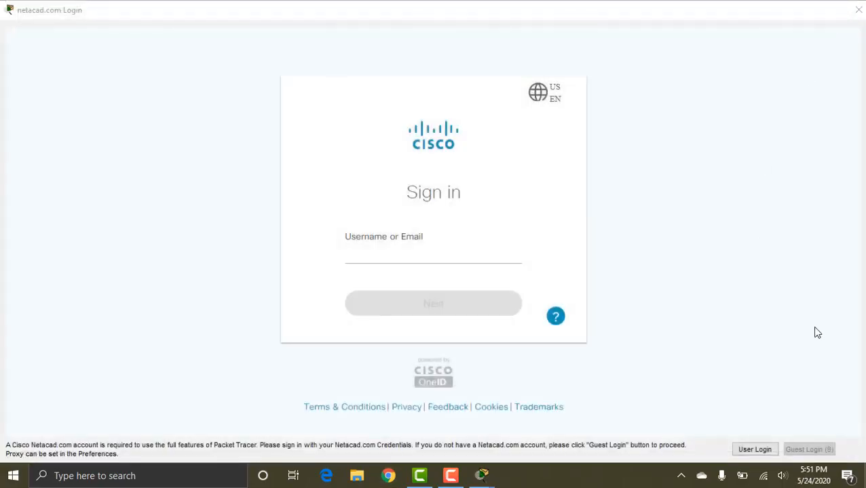
{"action": "left_click", "coordinate": [808, 450]}
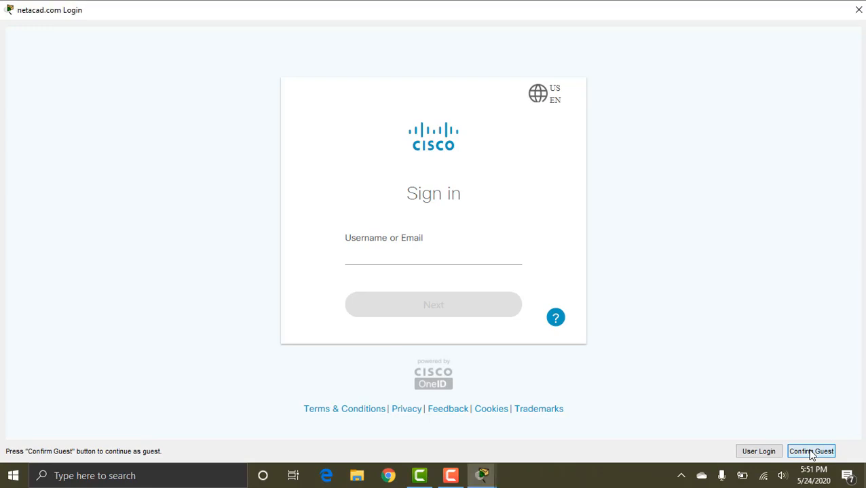
{"action": "left_click", "coordinate": [518, 247]}
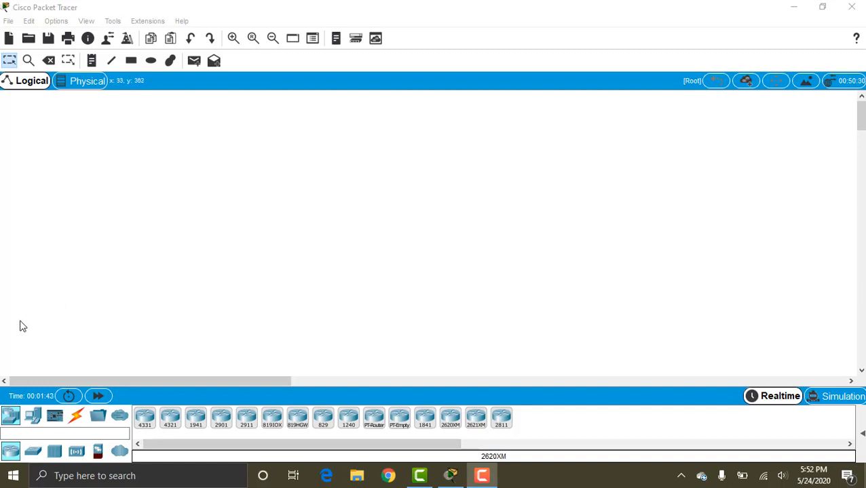
Step: Browse the available end devices, routers, switches and hubs in the device library
{"action": "left_click", "coordinate": [29, 422]}
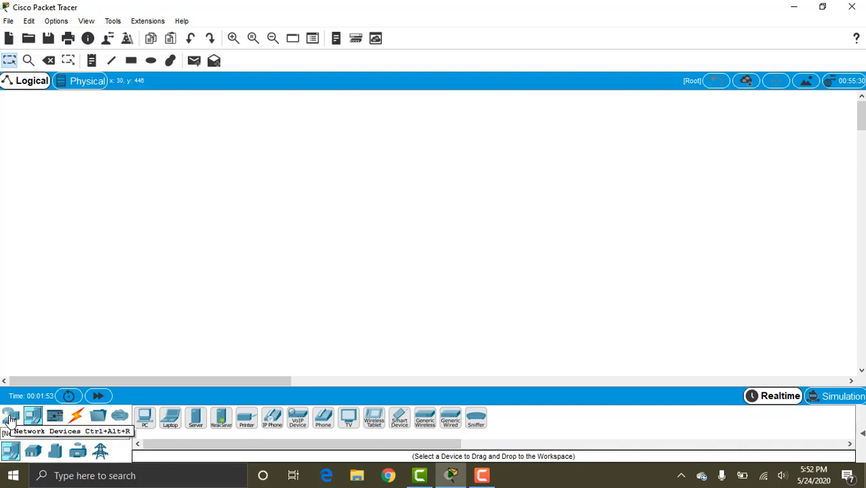
{"action": "left_click", "coordinate": [10, 421]}
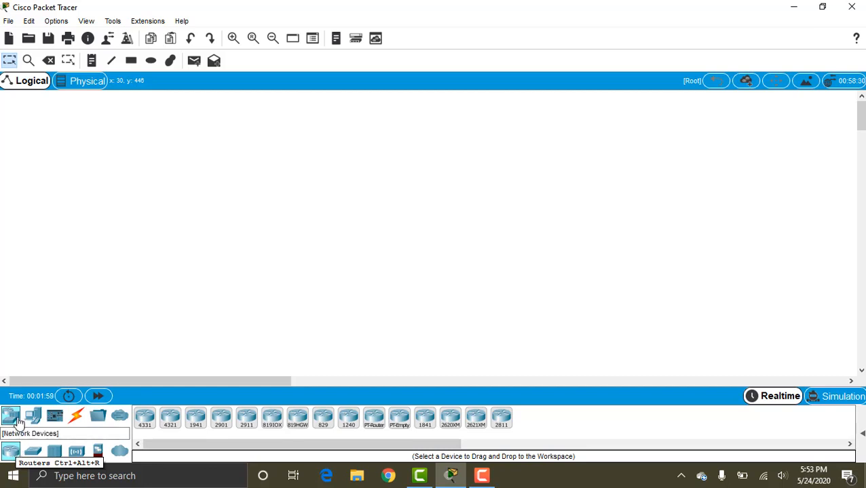
{"action": "left_click", "coordinate": [31, 454]}
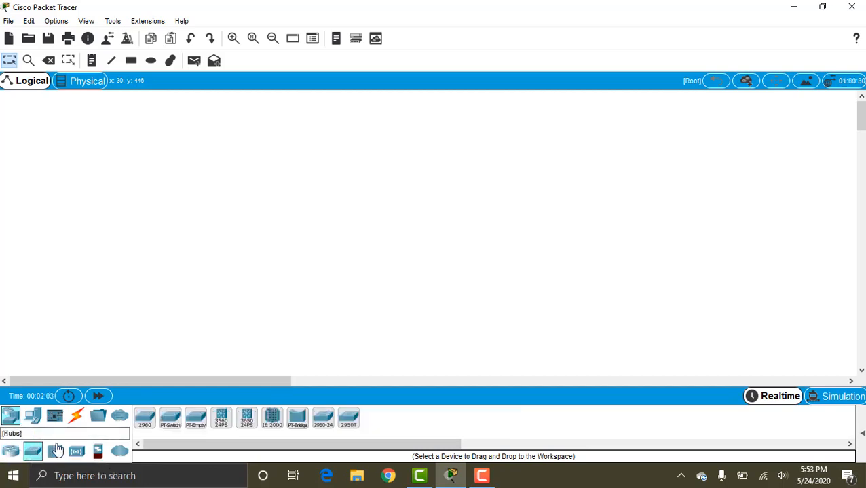
{"action": "left_click", "coordinate": [56, 452]}
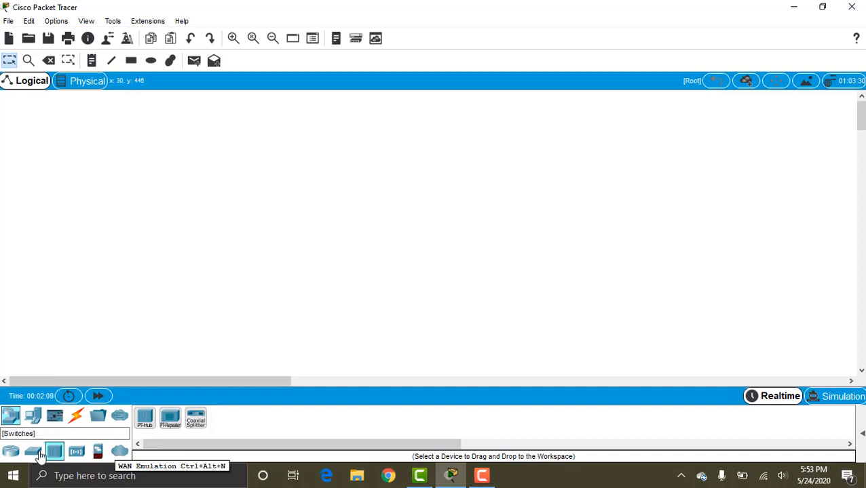
Step: Place a 4331 router near the middle of the logical workspace and return to selection mode
{"action": "left_click", "coordinate": [9, 450]}
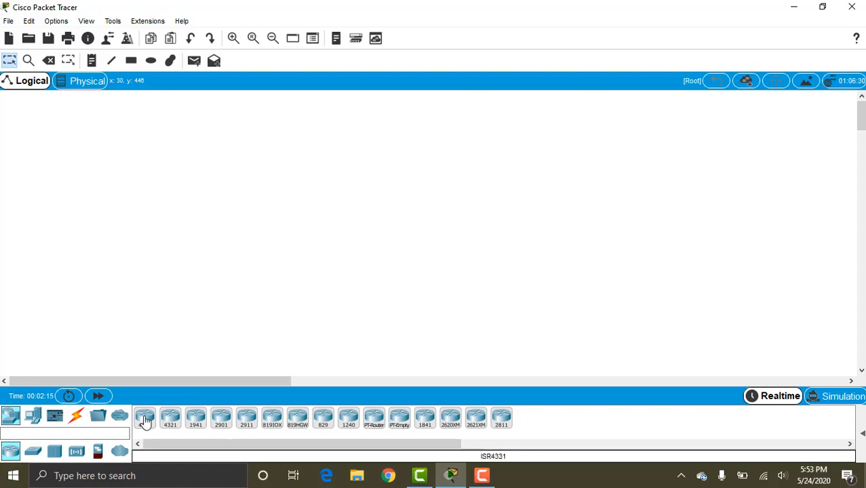
{"action": "left_click", "coordinate": [140, 420]}
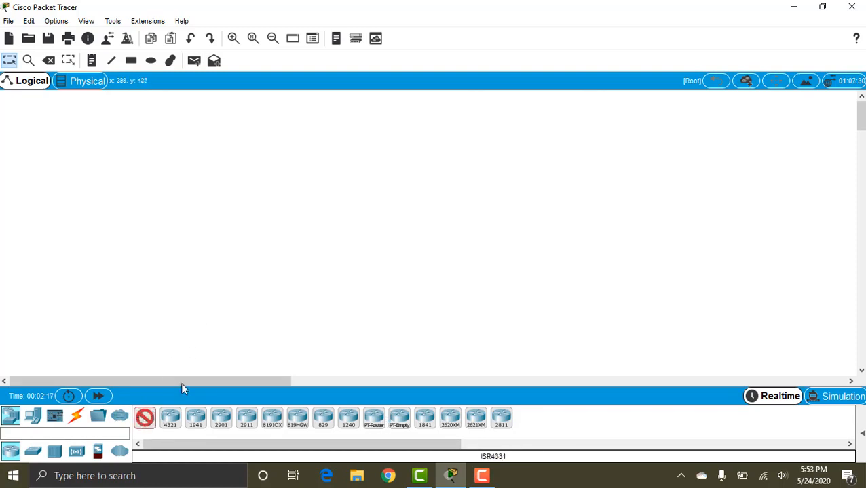
{"action": "left_click", "coordinate": [352, 198]}
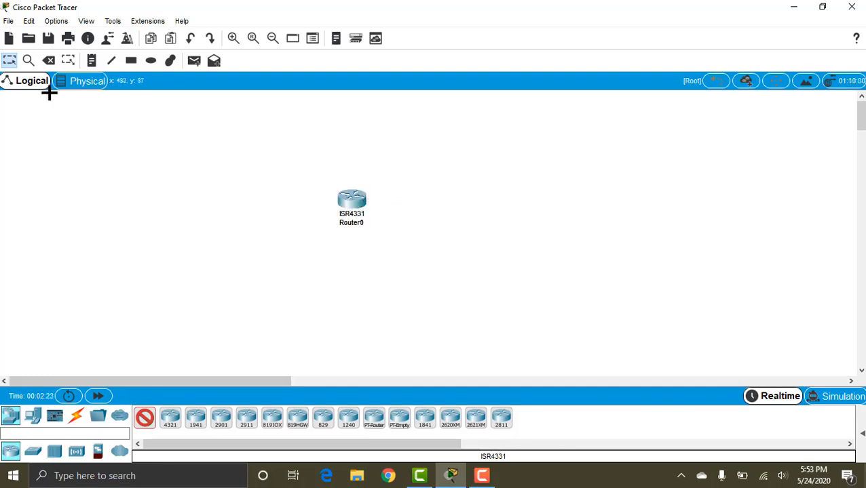
{"action": "left_click", "coordinate": [11, 61]}
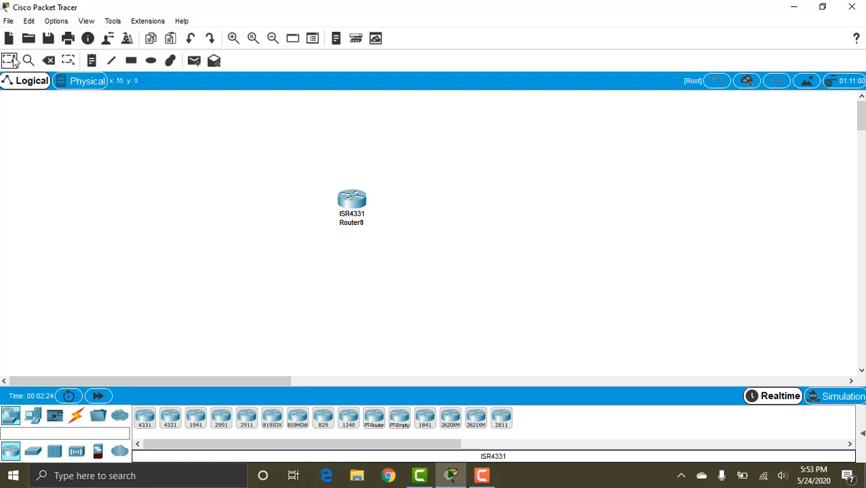
Step: View the router's physical device window, close it, and check the router's port summary in the workspace
{"action": "left_click", "coordinate": [361, 201]}
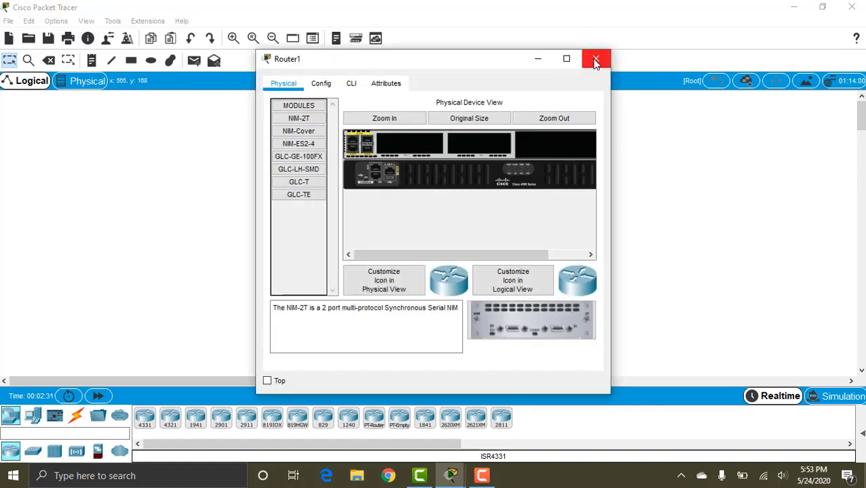
{"action": "left_click", "coordinate": [594, 65]}
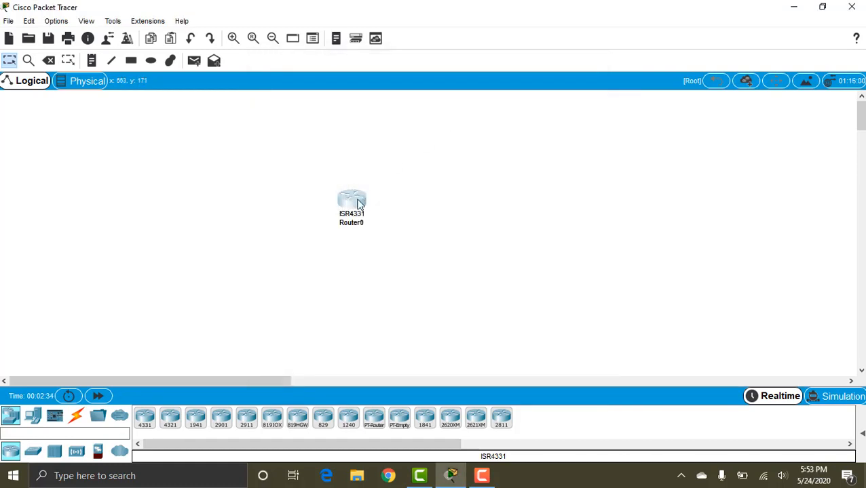
{"action": "mouse_move", "coordinate": [358, 204]}
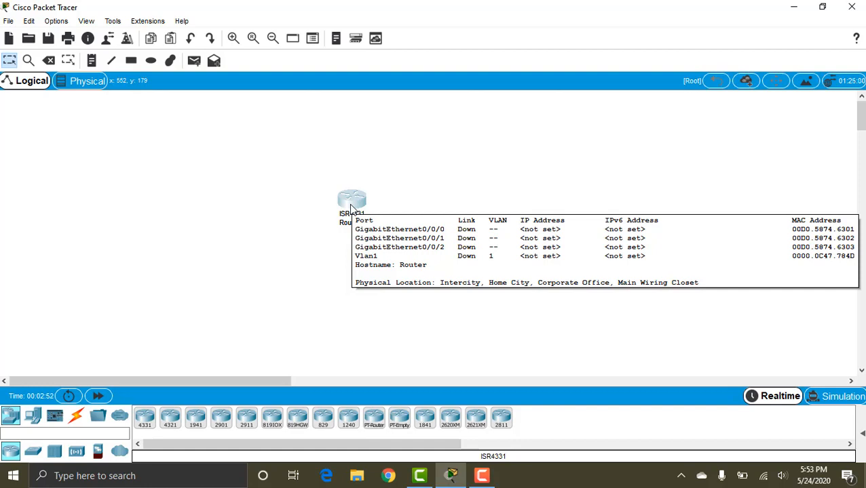
Step: Open the router's IOS command-line interface in a maximized window and start the console session
{"action": "left_click", "coordinate": [350, 205]}
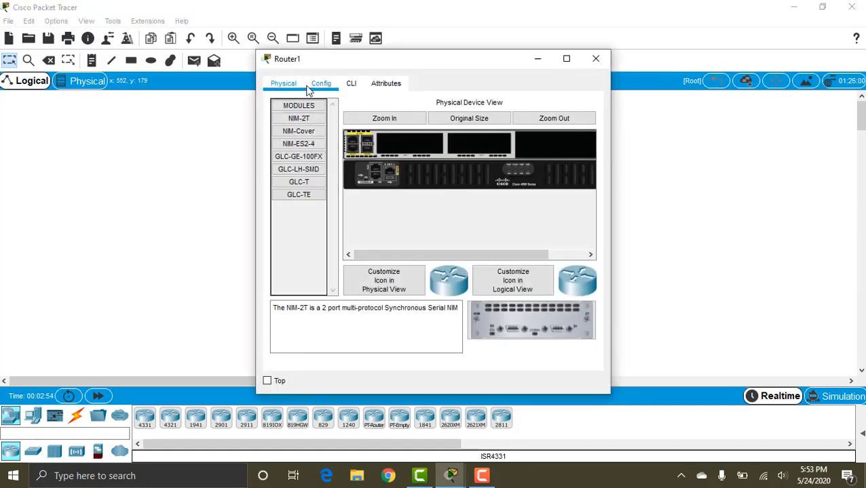
{"action": "left_click", "coordinate": [313, 86]}
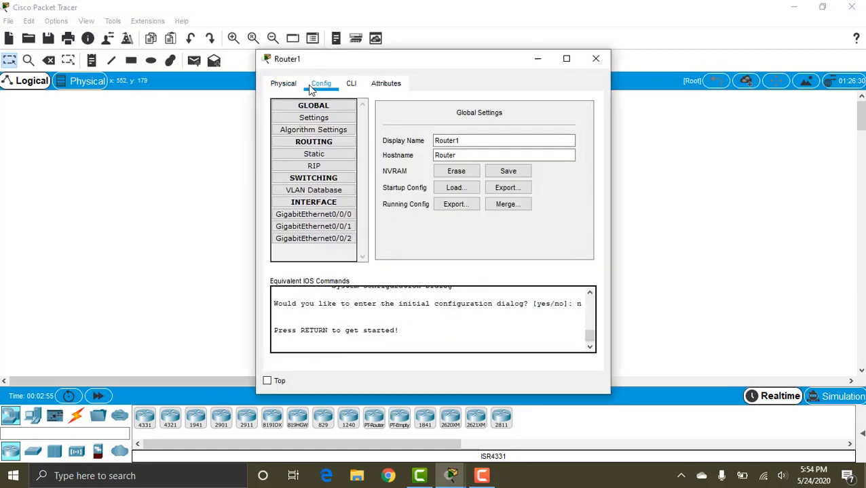
{"action": "left_click", "coordinate": [350, 85]}
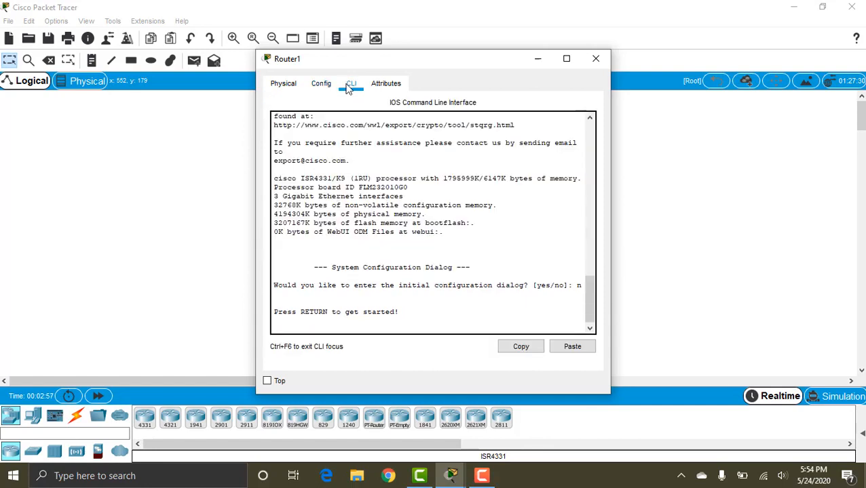
{"action": "left_click", "coordinate": [566, 59]}
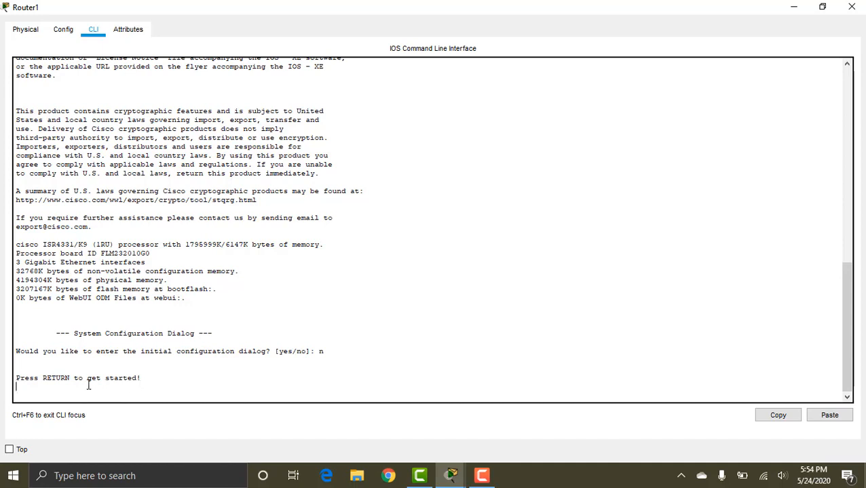
{"action": "key", "text": "Return"}
{"action": "key", "text": "Return"}
{"action": "key", "text": "Return"}
{"action": "key", "text": "Return"}
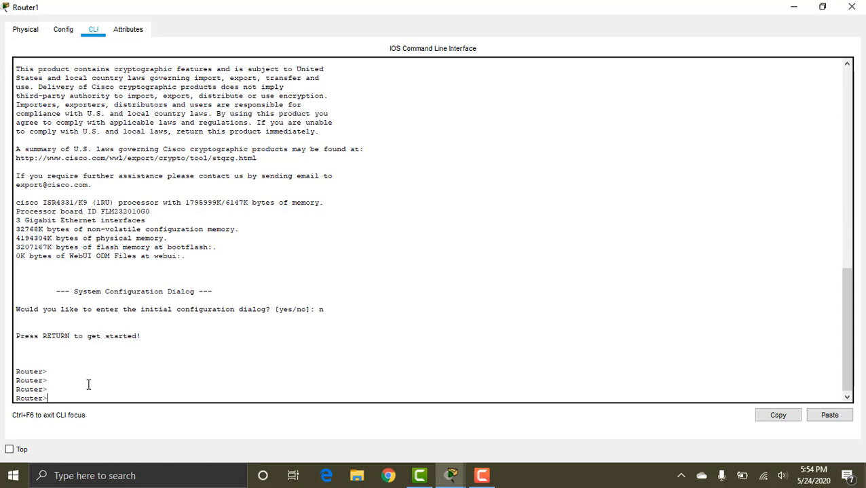
Step: List the available user-mode commands with ?, and enter privileged mode with enable
{"action": "type", "text": "?"}
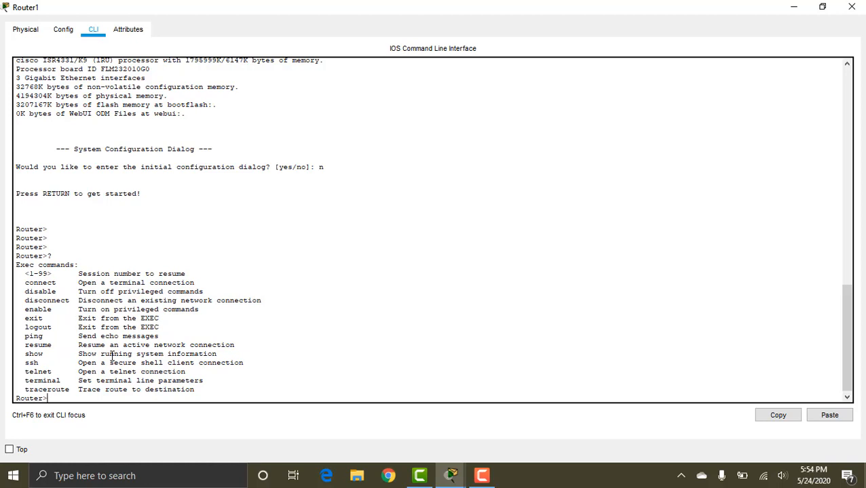
{"action": "type", "text": "enable"}
{"action": "key", "text": "Return"}
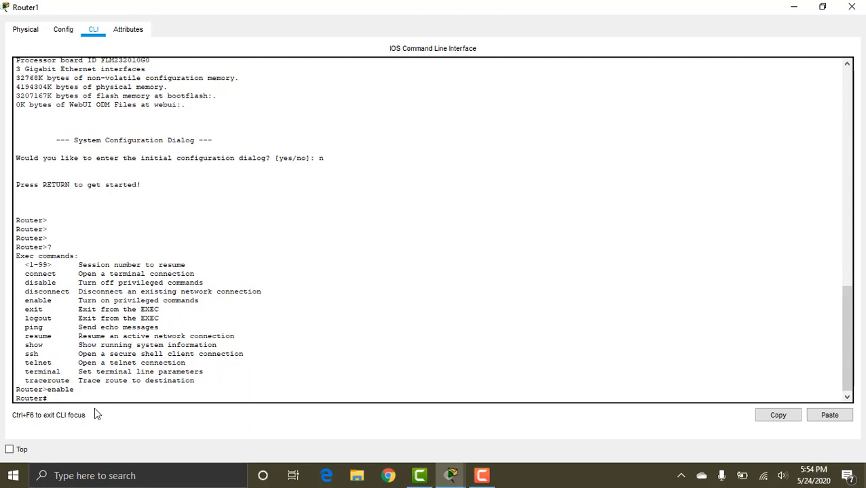
Step: List the privileged-mode commands with ? and page through to the end of the list
{"action": "type", "text": "?"}
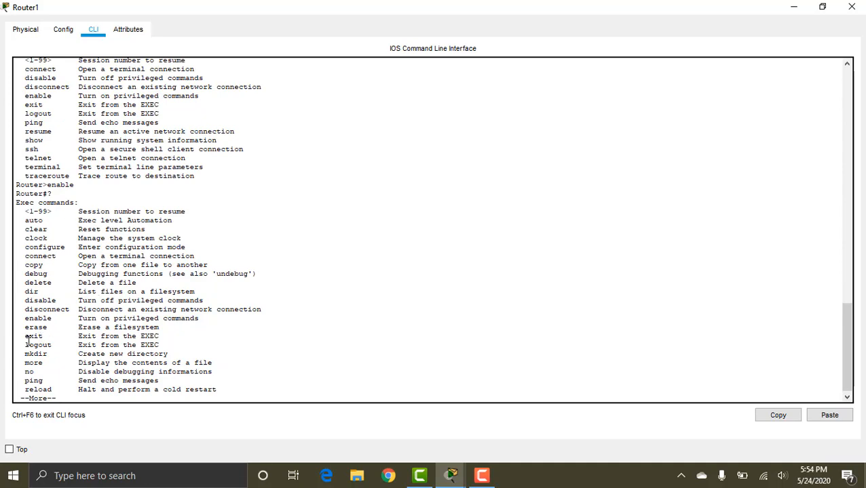
{"action": "key", "text": "Return"}
{"action": "key", "text": "Return"}
{"action": "key", "text": "Return"}
{"action": "key", "text": "Return"}
{"action": "key", "text": "Return"}
{"action": "key", "text": "Return"}
{"action": "key", "text": "Return"}
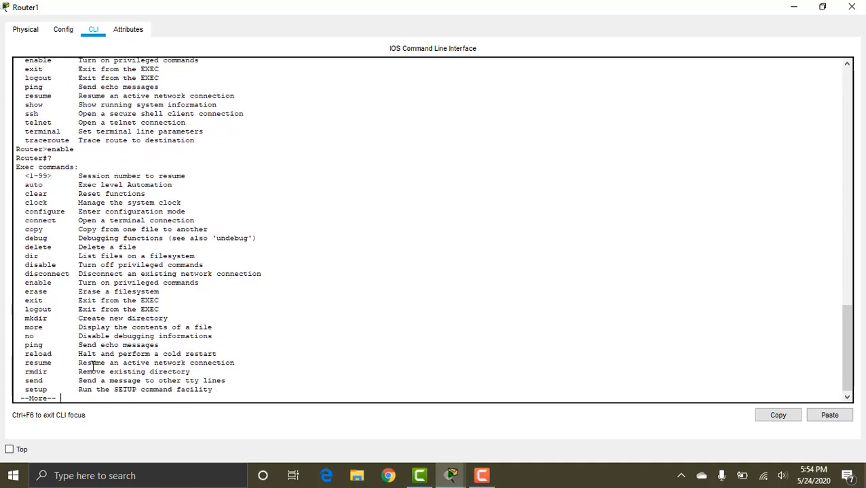
{"action": "key", "text": "Return"}
{"action": "key", "text": "Return"}
{"action": "key", "text": "Return"}
{"action": "key", "text": "Return"}
{"action": "key", "text": "Return"}
{"action": "key", "text": "Return"}
{"action": "key", "text": "Return"}
{"action": "key", "text": "Return"}
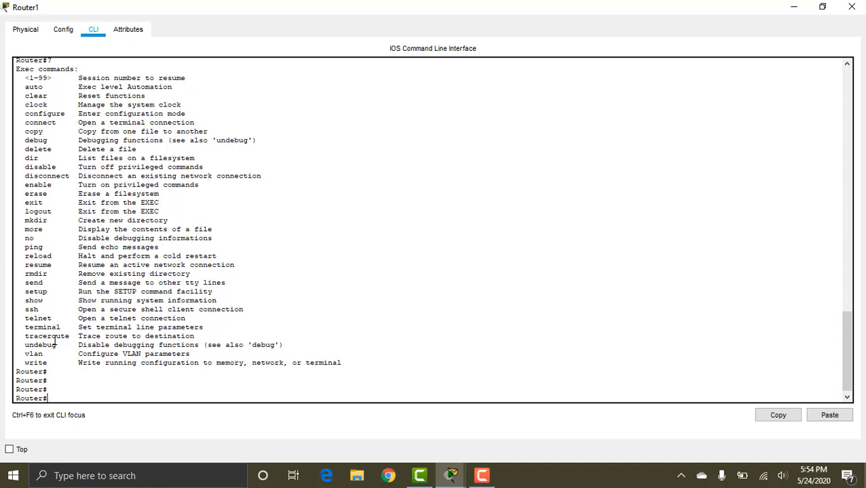
Step: Enter global configuration mode with conf t and page through its full command list using ?
{"action": "type", "text": "conf t"}
{"action": "key", "text": "Return"}
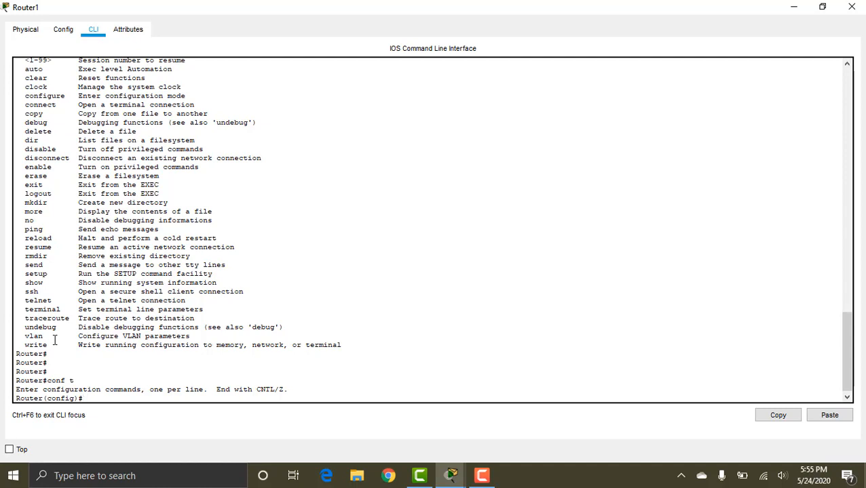
{"action": "type", "text": "?"}
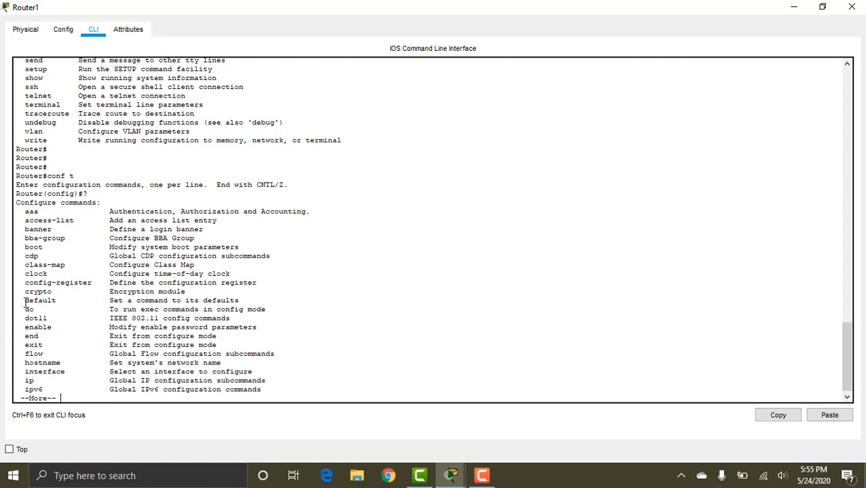
{"action": "key", "text": "Return"}
{"action": "key", "text": "Return"}
{"action": "key", "text": "Return"}
{"action": "key", "text": "Return"}
{"action": "key", "text": "Return"}
{"action": "key", "text": "Return"}
{"action": "key", "text": "Return"}
{"action": "key", "text": "Return"}
{"action": "key", "text": "Return"}
{"action": "key", "text": "Return"}
{"action": "key", "text": "Return"}
{"action": "key", "text": "Return"}
{"action": "key", "text": "Return"}
{"action": "key", "text": "Return"}
{"action": "key", "text": "Return"}
{"action": "key", "text": "Return"}
{"action": "key", "text": "Return"}
{"action": "key", "text": "Return"}
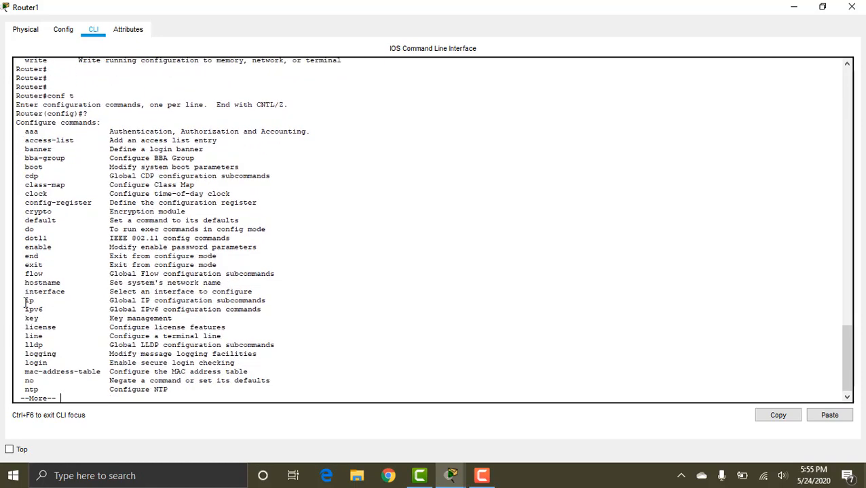
{"action": "key", "text": "Return"}
{"action": "key", "text": "Return"}
{"action": "key", "text": "Return"}
{"action": "key", "text": "Return"}
{"action": "key", "text": "Return"}
{"action": "key", "text": "Return"}
{"action": "key", "text": "Return"}
{"action": "key", "text": "Return"}
{"action": "key", "text": "Return"}
{"action": "key", "text": "Return"}
{"action": "key", "text": "Return"}
{"action": "key", "text": "Return"}
{"action": "key", "text": "Return"}
{"action": "key", "text": "Return"}
{"action": "key", "text": "Return"}
{"action": "key", "text": "Return"}
{"action": "key", "text": "Return"}
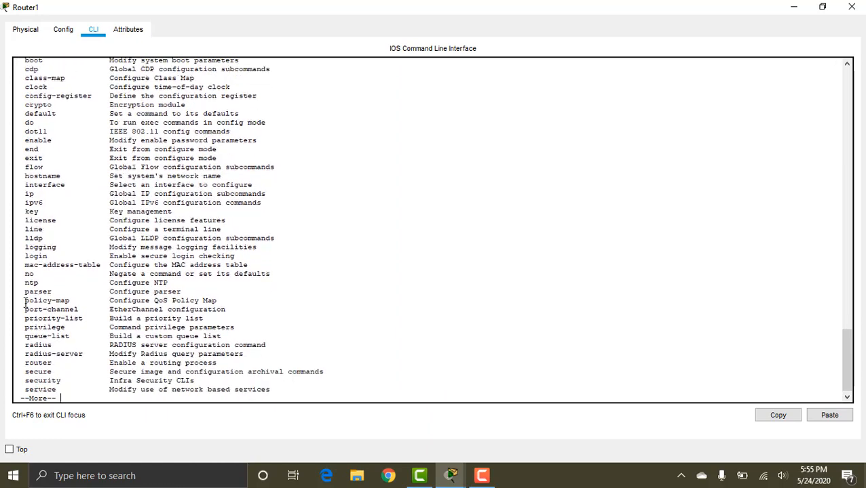
{"action": "key", "text": "Return"}
{"action": "key", "text": "Return"}
{"action": "key", "text": "Return"}
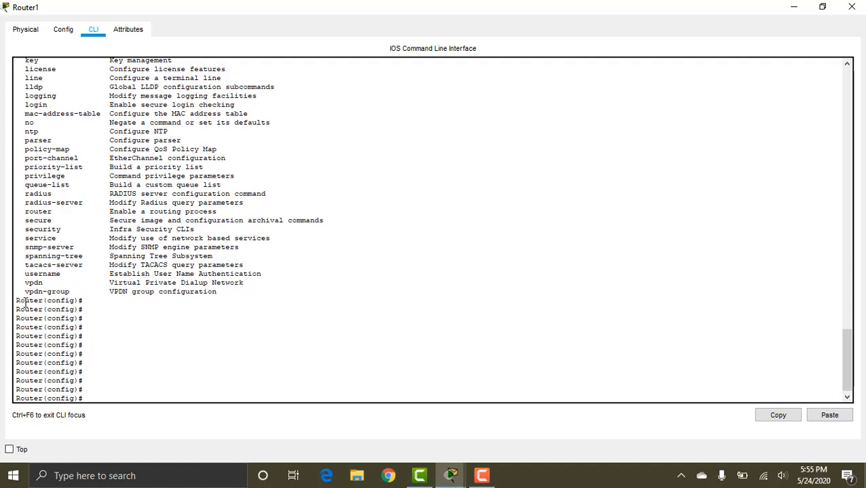
Step: Try to run show ip interface brief from global configuration mode
{"action": "type", "text": "show ip interface b"}
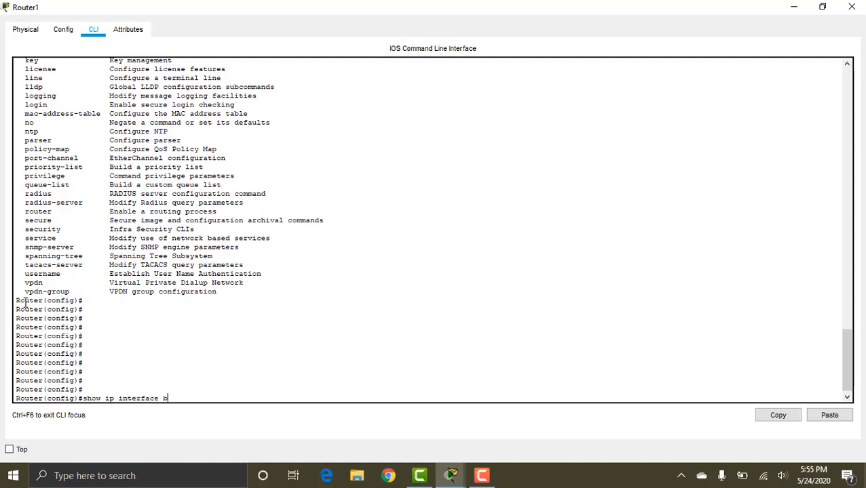
{"action": "type", "text": "rief"}
{"action": "key", "text": "Return"}
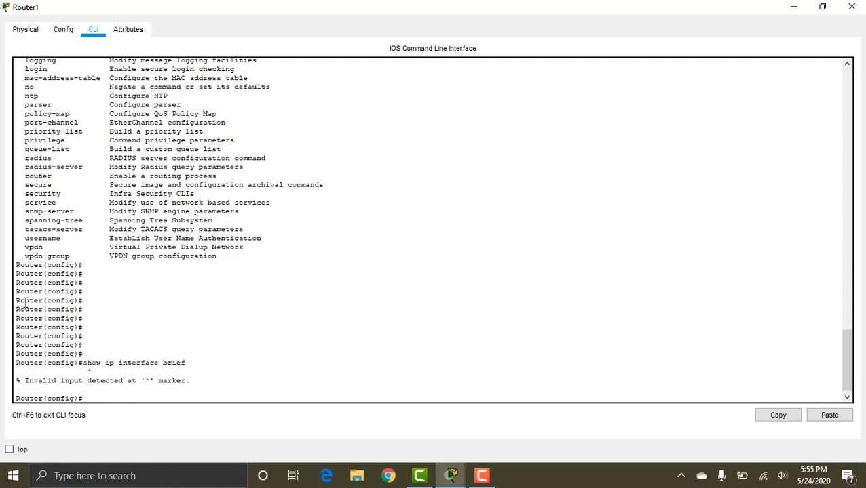
Step: Display the router's interface summary from configuration mode with do show ip interface brief
{"action": "key", "text": "Up"}
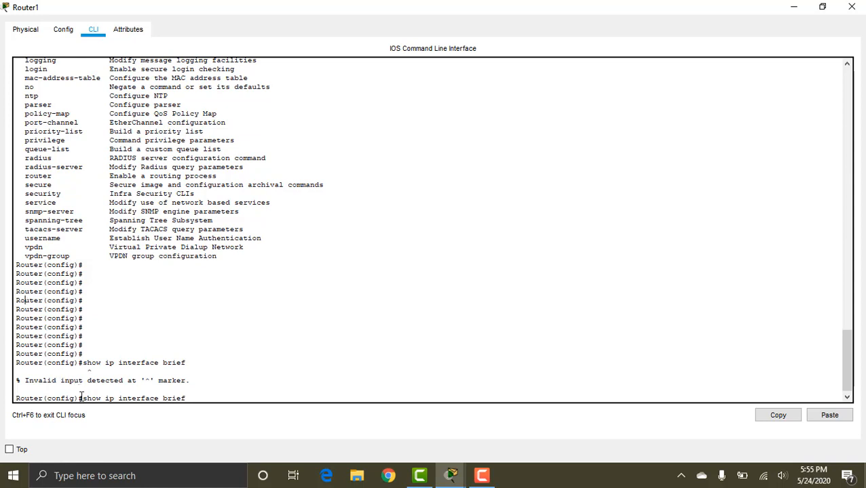
{"action": "type", "text": "do"}
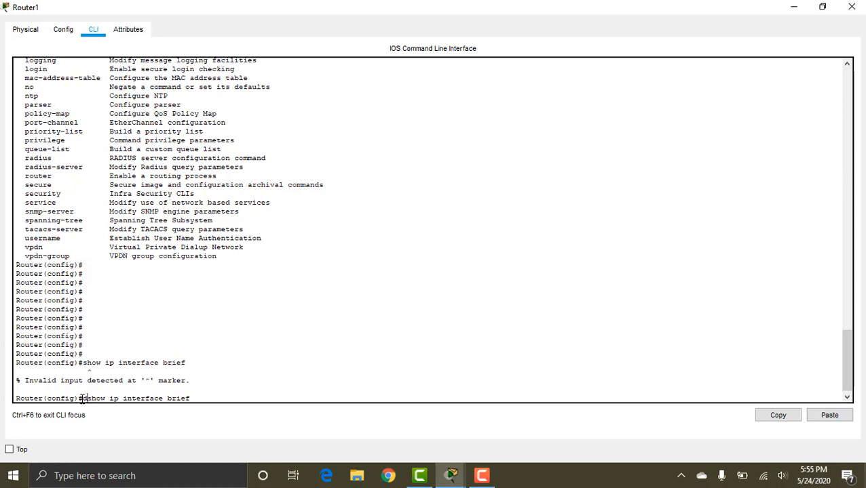
{"action": "key", "text": "Return"}
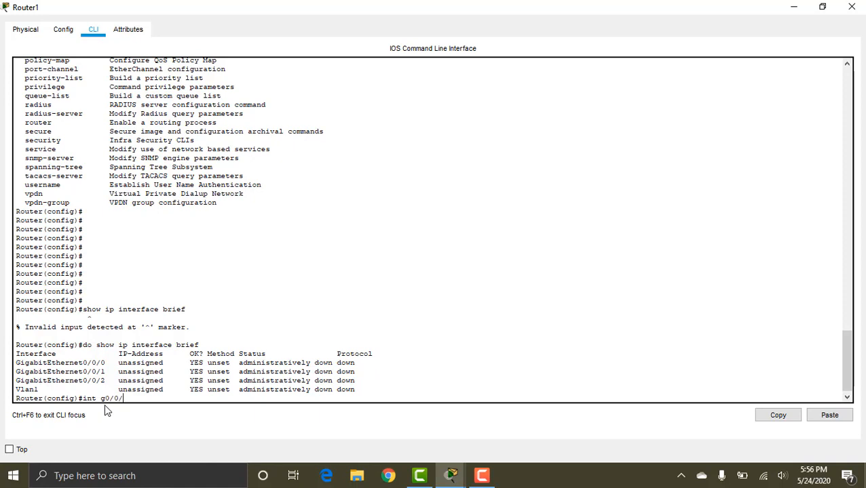
Step: Enter interface g0/0/0 and assign it the IP address 10.0.0.1 with subnet mask 255.255.255.0
{"action": "key", "text": "Return"}
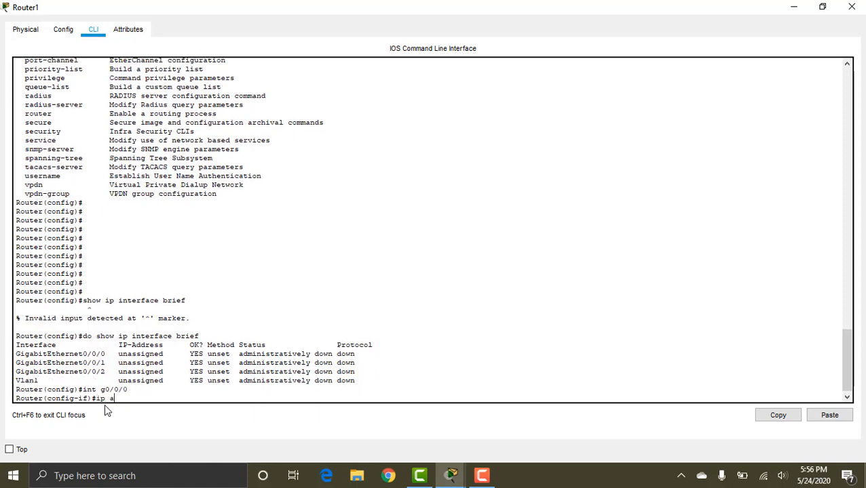
{"action": "type", "text": "ip addre"}
{"action": "type", "text": "10.0."}
{"action": "type", "text": "0.1 "}
{"action": "type", "text": "255.2"}
{"action": "type", "text": "55.255"}
{"action": "type", "text": ".0"}
{"action": "key", "text": "Return"}
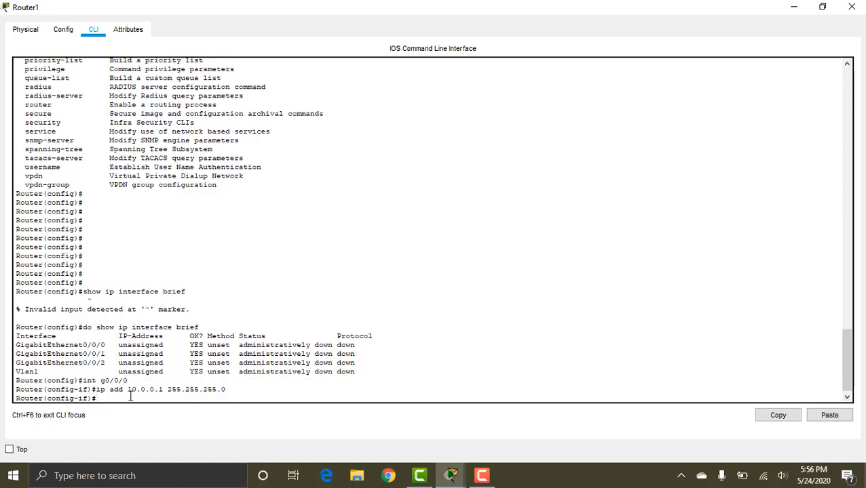
{"action": "key", "text": "Up"}
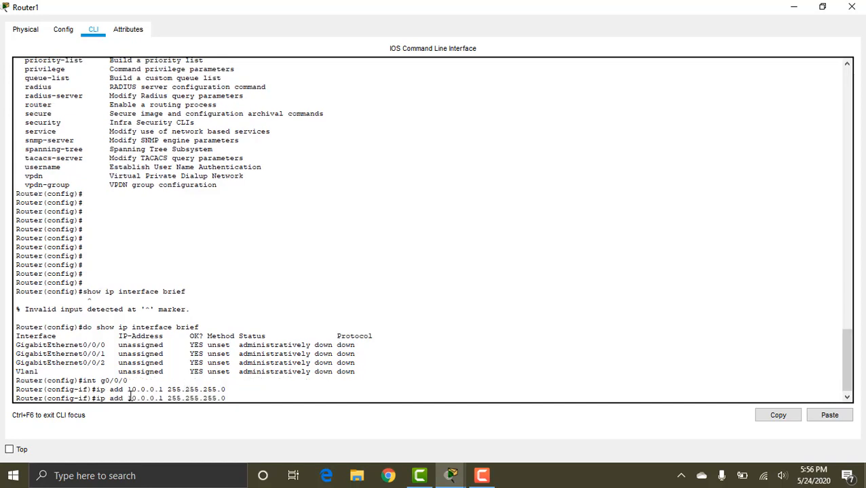
{"action": "key", "text": "Down"}
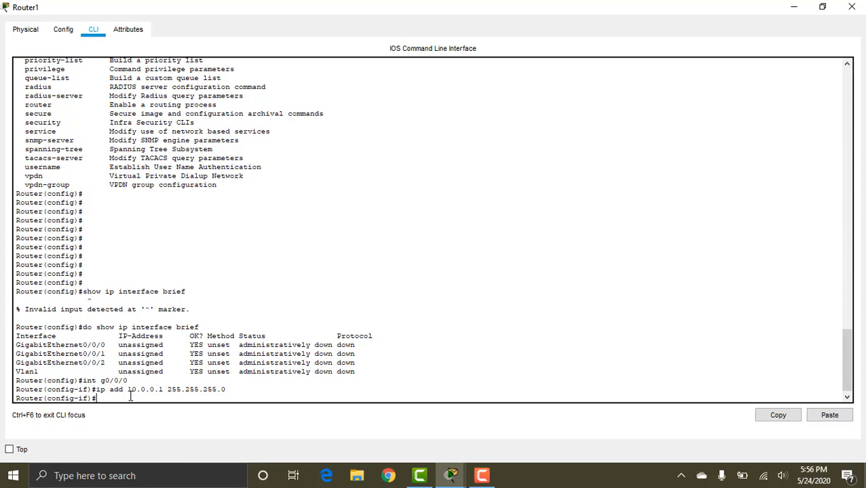
Step: Enable interface g0/0/0 with no shut and display the interface summary with do show ip int br
{"action": "type", "text": "no shut"}
{"action": "key", "text": "Return"}
{"action": "key", "text": "Return"}
{"action": "key", "text": "Return"}
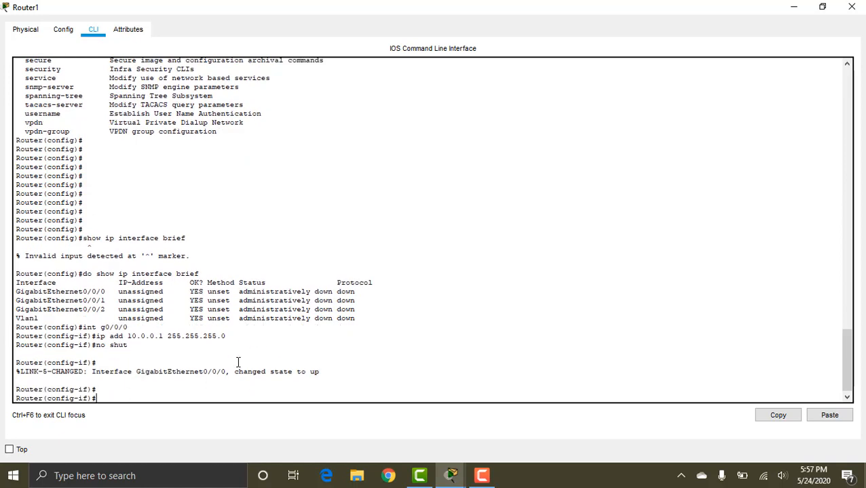
{"action": "type", "text": "do show ip int br"}
{"action": "key", "text": "Return"}
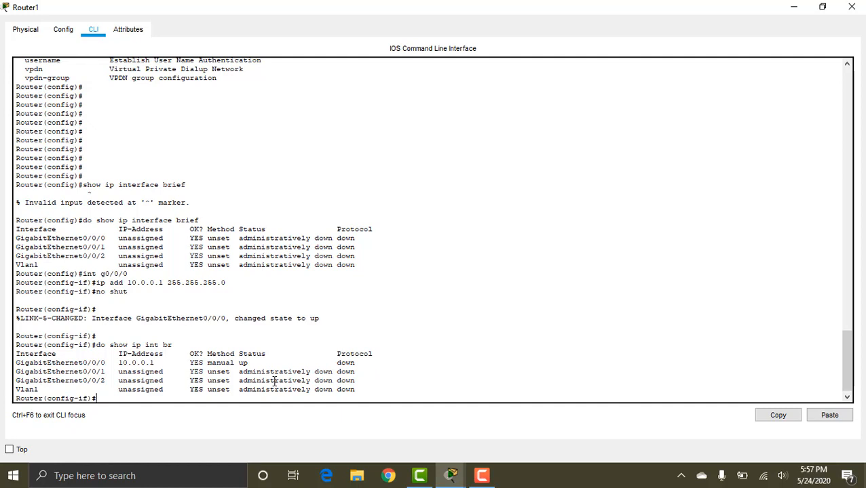
Step: Enter interface g0/0/1 and assign it the IP address 11.0.0.1 with subnet mask 255.255.255.0
{"action": "type", "text": "int g0/0/1"}
{"action": "key", "text": "Return"}
{"action": "type", "text": "ip add"}
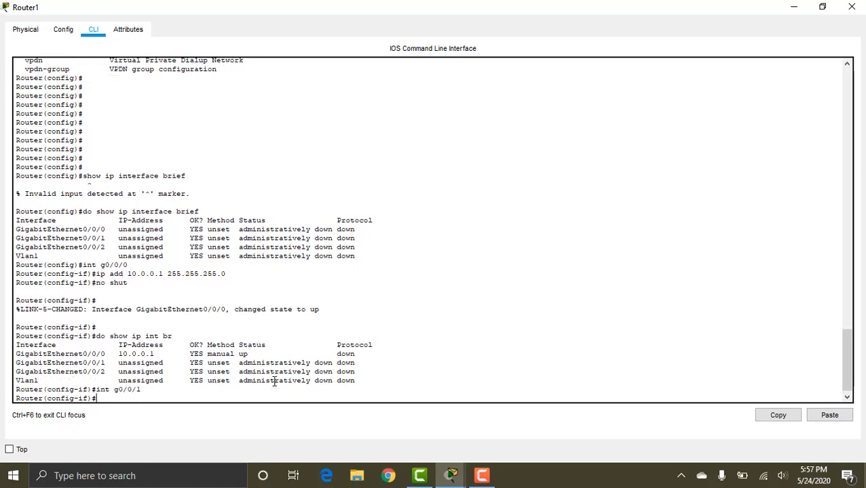
{"action": "type", "text": " 10.0"}
{"action": "key", "text": "BackSpace"}
{"action": "key", "text": "BackSpace"}
{"action": "key", "text": "BackSpace"}
{"action": "key", "text": "BackSpace"}
{"action": "key", "text": "BackSpace"}
{"action": "type", "text": "11.0.0.1 255.2"}
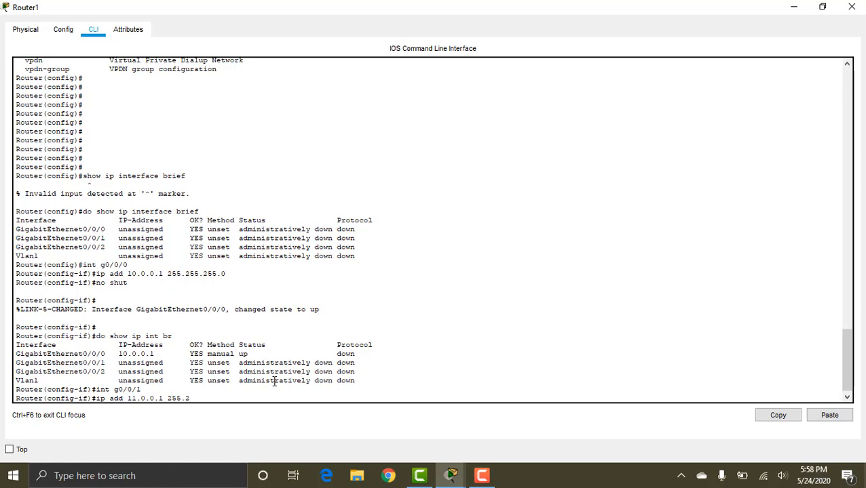
{"action": "type", "text": "55.255.0"}
{"action": "key", "text": "Return"}
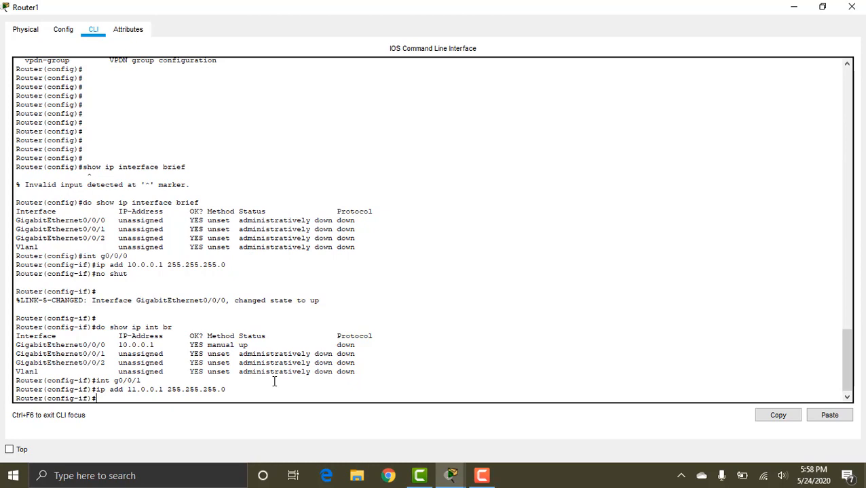
Step: Check the new address assignment by running do show ip int br from interface configuration mode
{"action": "type", "text": "do"}
{"action": "key", "text": "Up"}
{"action": "key", "text": "Up"}
{"action": "key", "text": "Up"}
{"action": "key", "text": "Return"}
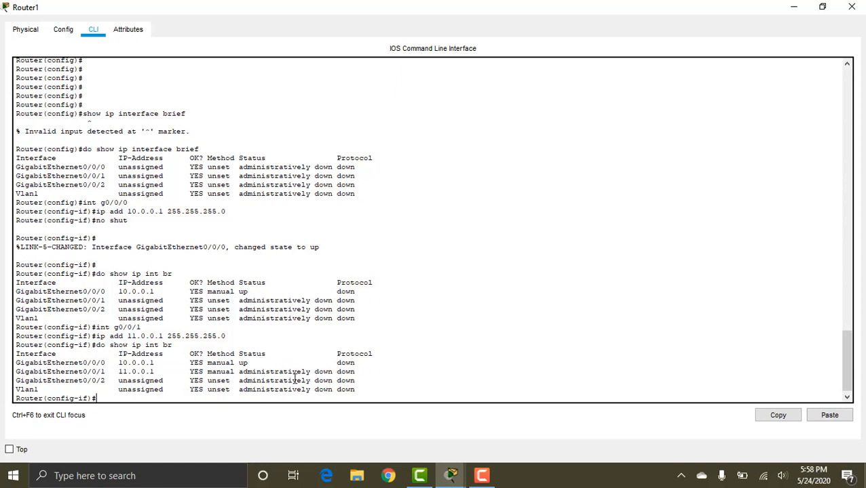
Step: Enable interface g0/0/1 with no shut and list the interface summary again with do show ip int br
{"action": "type", "text": "no shut"}
{"action": "key", "text": "Return"}
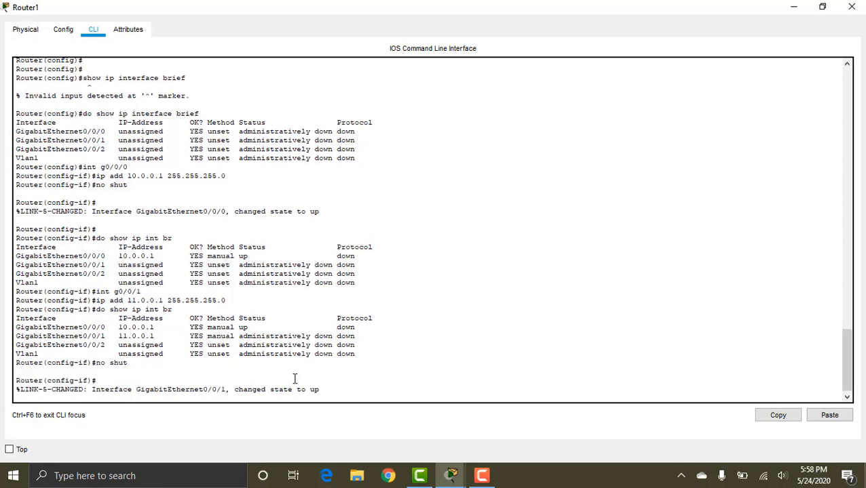
{"action": "key", "text": "Return"}
{"action": "key", "text": "Return"}
{"action": "key", "text": "Up"}
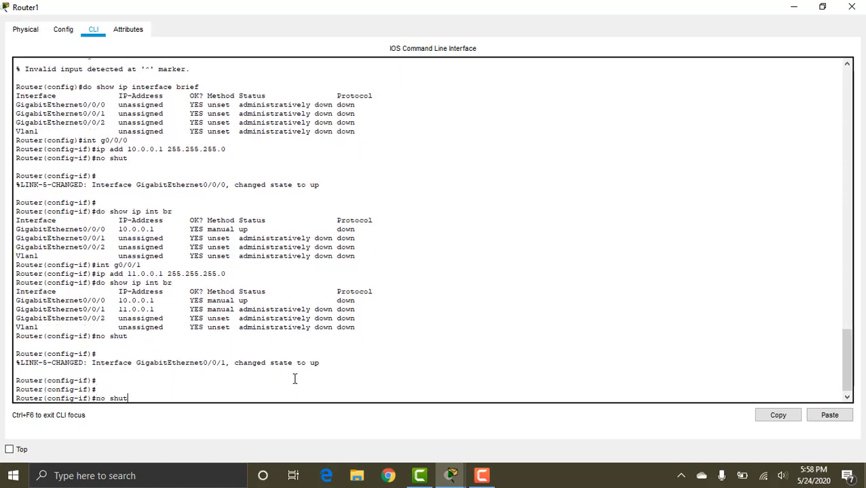
{"action": "key", "text": "Up"}
{"action": "key", "text": "Return"}
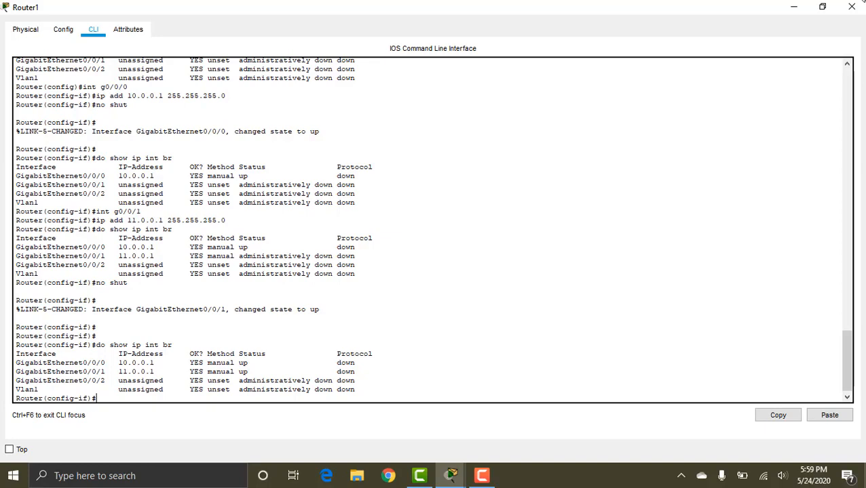
Step: Close Router1's window, move Router1 above Router0 in the workspace, and view its port summary
{"action": "left_click", "coordinate": [852, 8]}
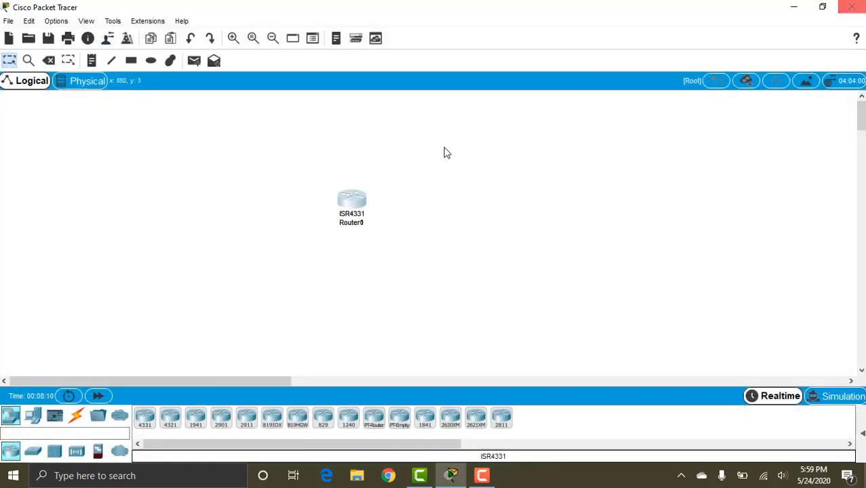
{"action": "left_click", "coordinate": [385, 204]}
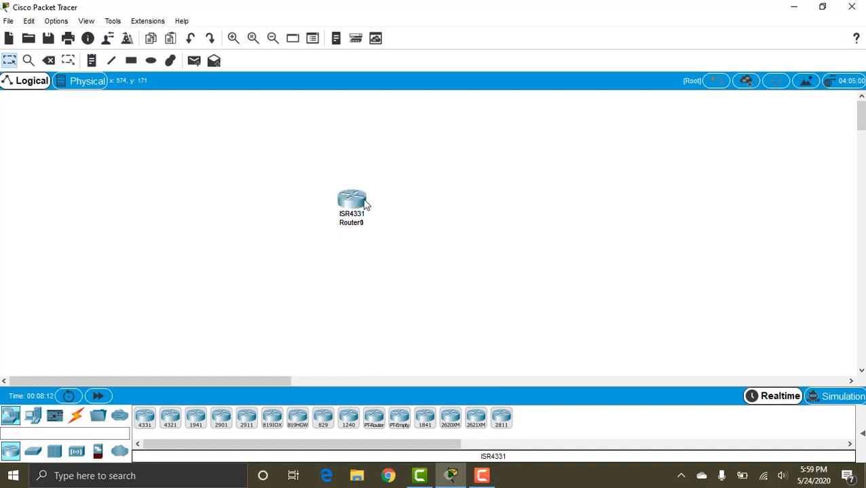
{"action": "left_click_drag", "start_coordinate": [356, 200], "coordinate": [361, 124]}
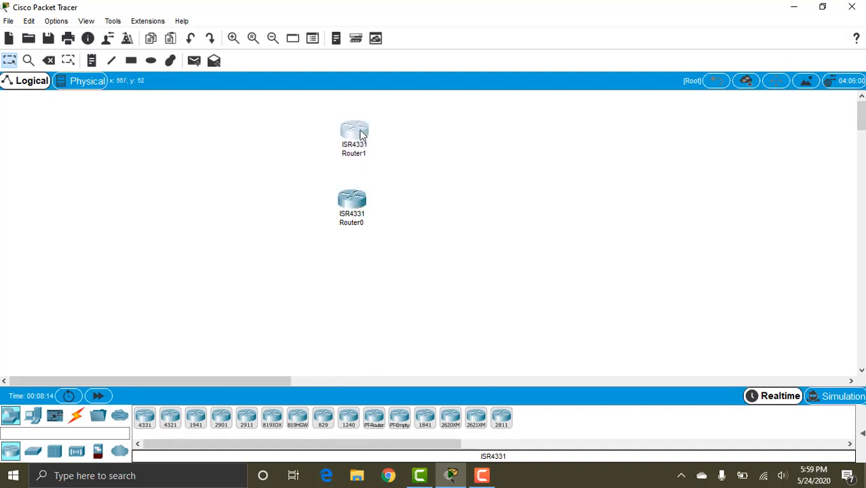
{"action": "left_click", "coordinate": [400, 144]}
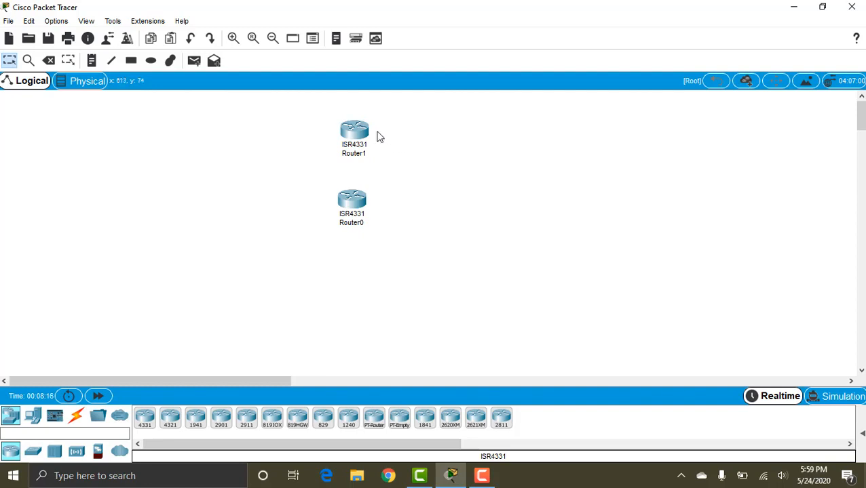
{"action": "mouse_move", "coordinate": [362, 134]}
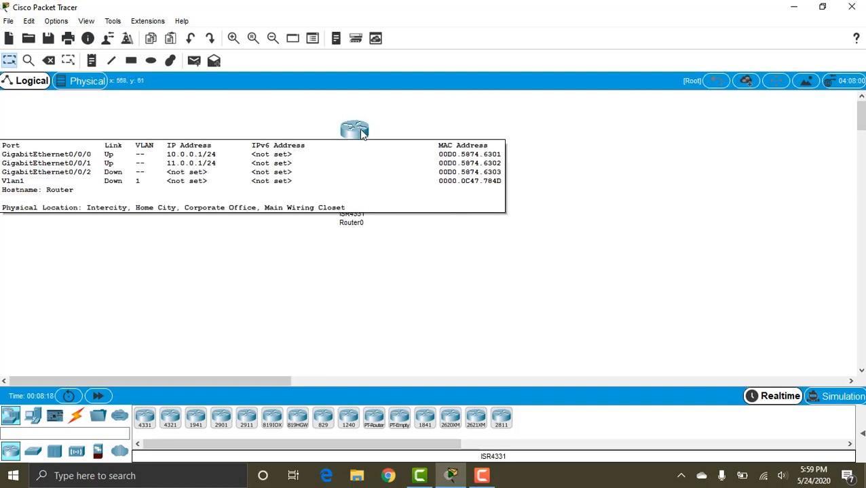
Step: Delete Router1 from the workspace and return to the Select tool
{"action": "key", "text": "Delete"}
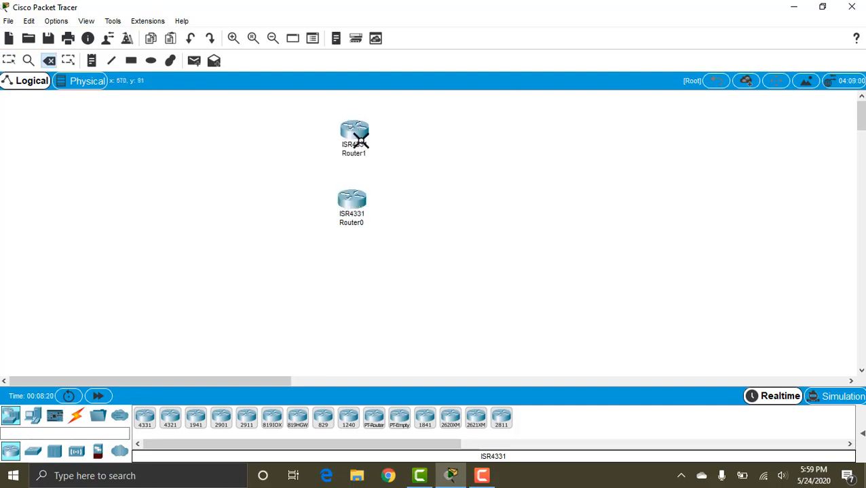
{"action": "left_click", "coordinate": [355, 133]}
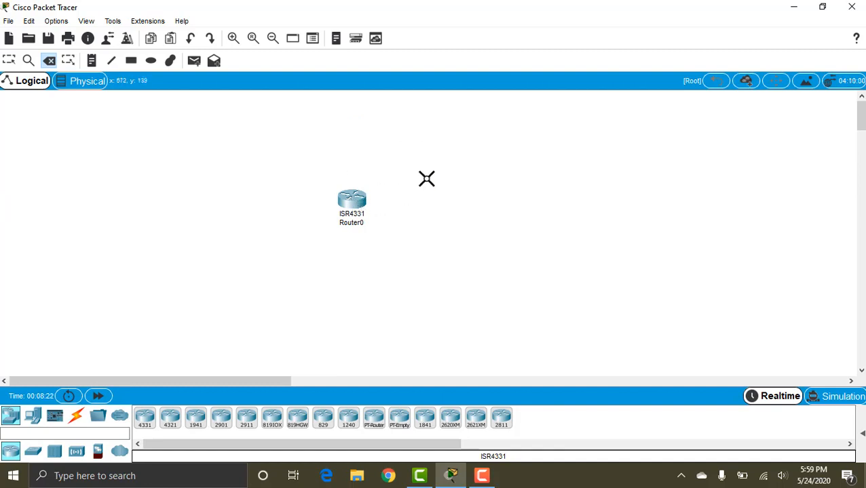
{"action": "left_click", "coordinate": [11, 60]}
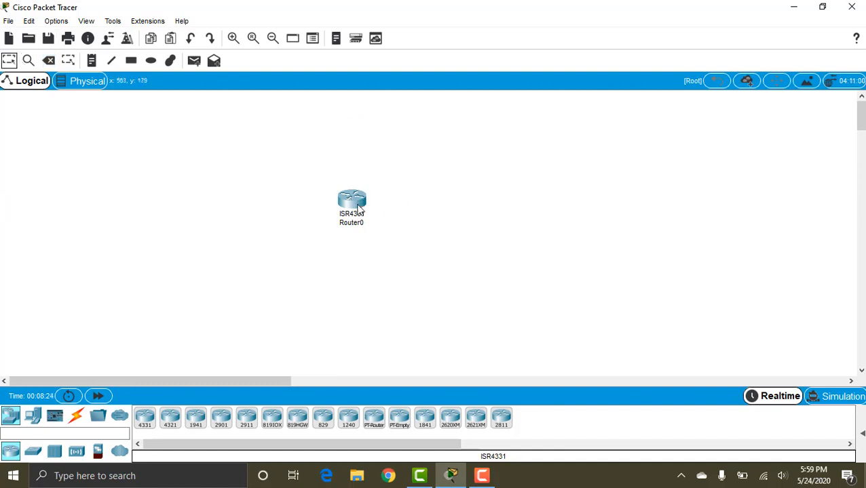
Step: Move Router0 up in the workspace, open and close its device window, and delete the router
{"action": "left_click_drag", "start_coordinate": [358, 208], "coordinate": [359, 139]}
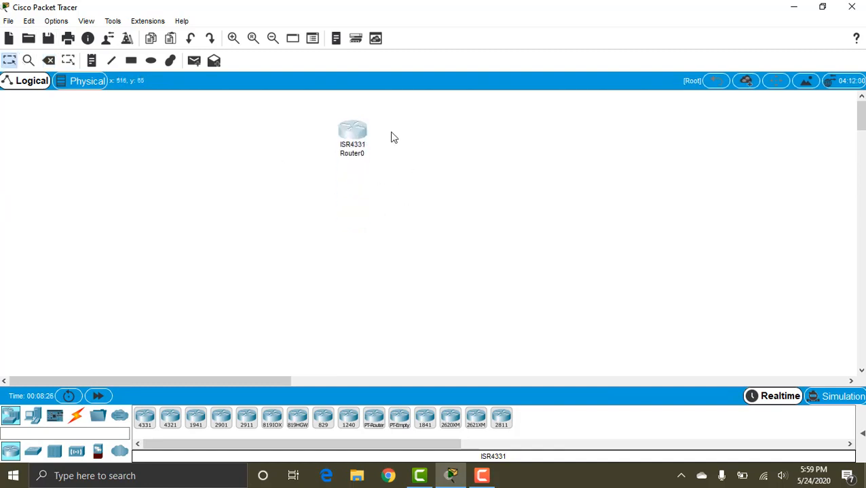
{"action": "mouse_move", "coordinate": [344, 133]}
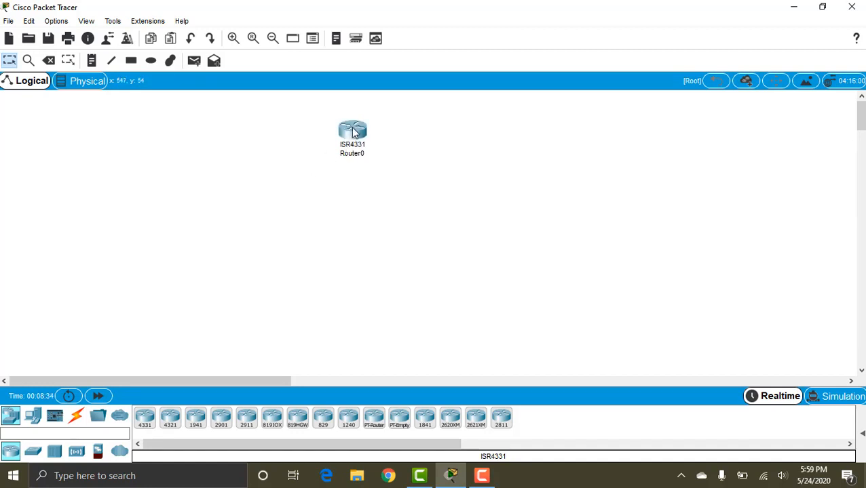
{"action": "left_click", "coordinate": [352, 132]}
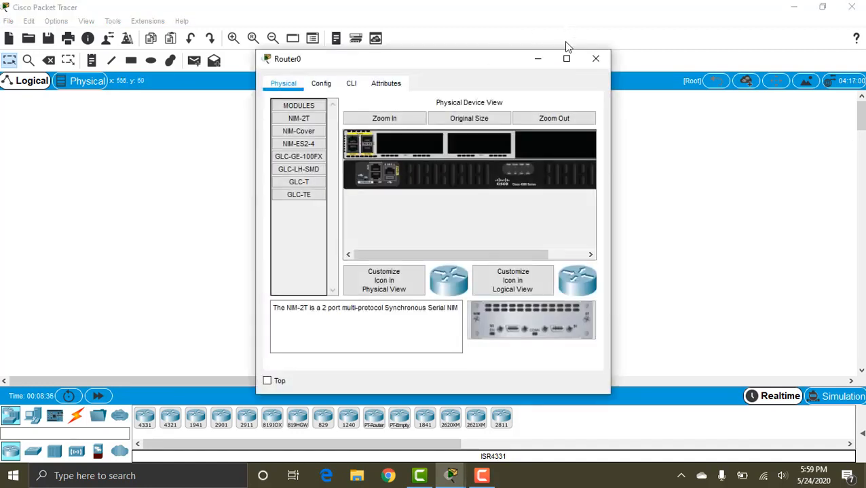
{"action": "left_click", "coordinate": [595, 59]}
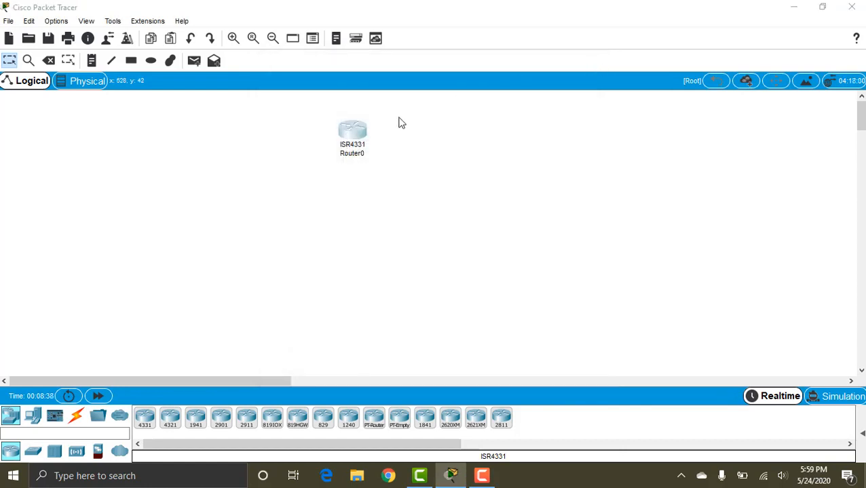
{"action": "key", "text": "Delete"}
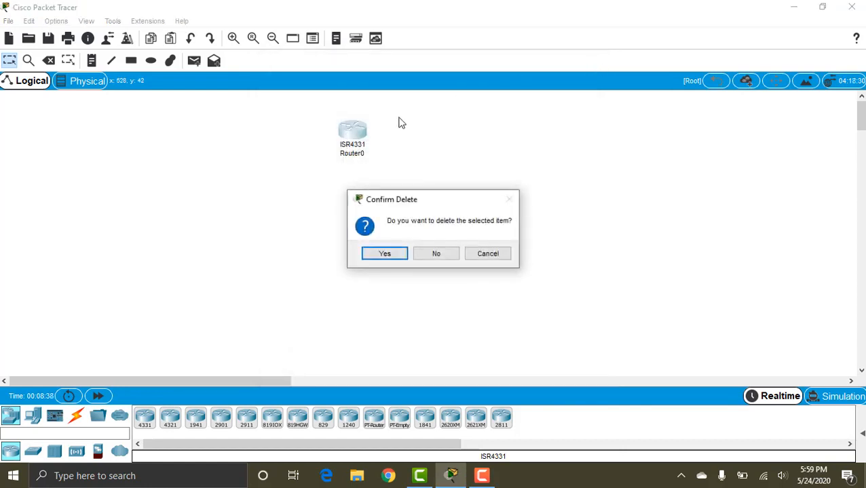
{"action": "left_click", "coordinate": [385, 254]}
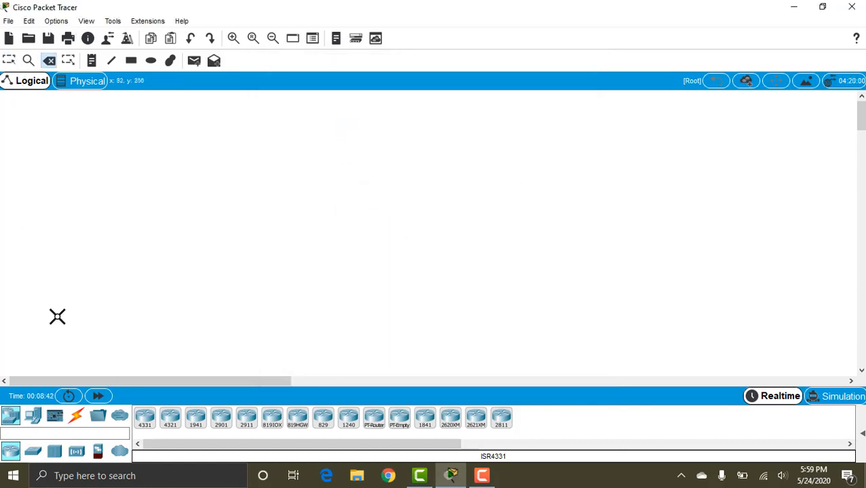
Step: Place a 2960 switch in the empty logical workspace
{"action": "left_click", "coordinate": [36, 454]}
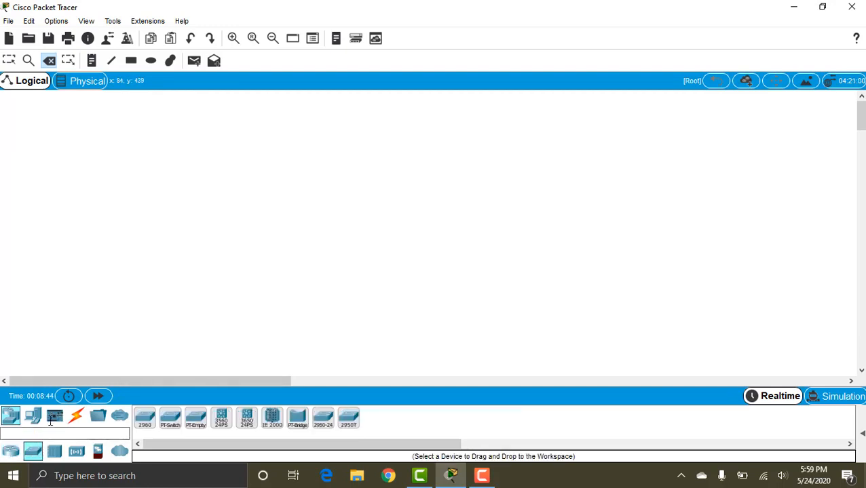
{"action": "left_click", "coordinate": [9, 60]}
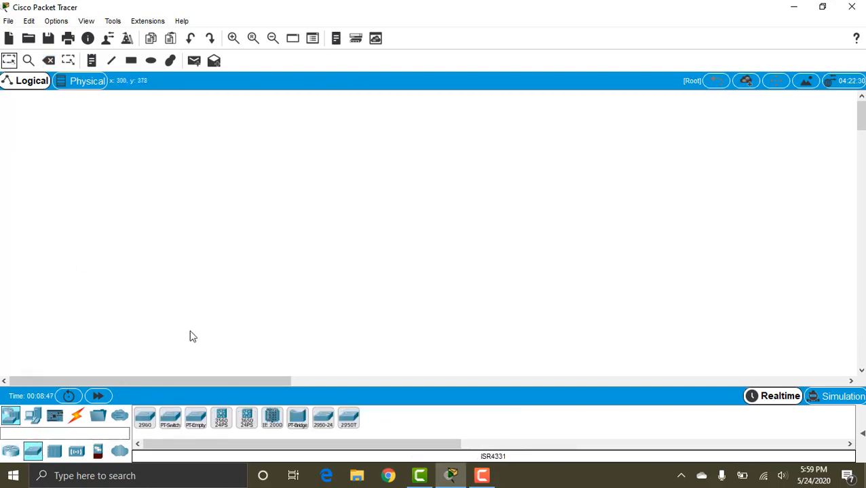
{"action": "left_click", "coordinate": [147, 416]}
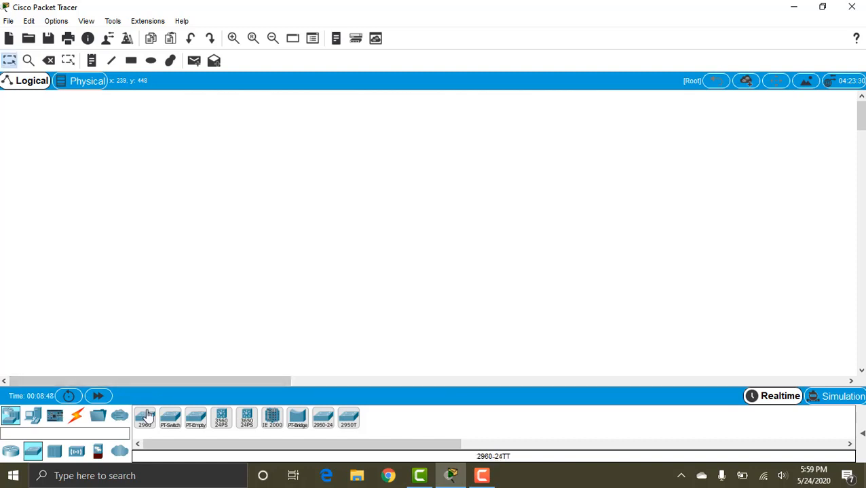
{"action": "left_click", "coordinate": [379, 161]}
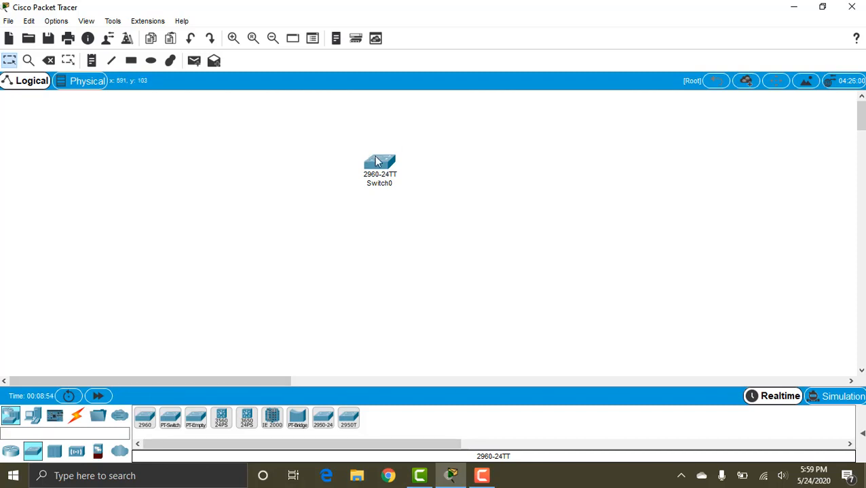
Step: View Switch0's port summary, then open its CLI and bring up the user command prompt
{"action": "mouse_move", "coordinate": [377, 161]}
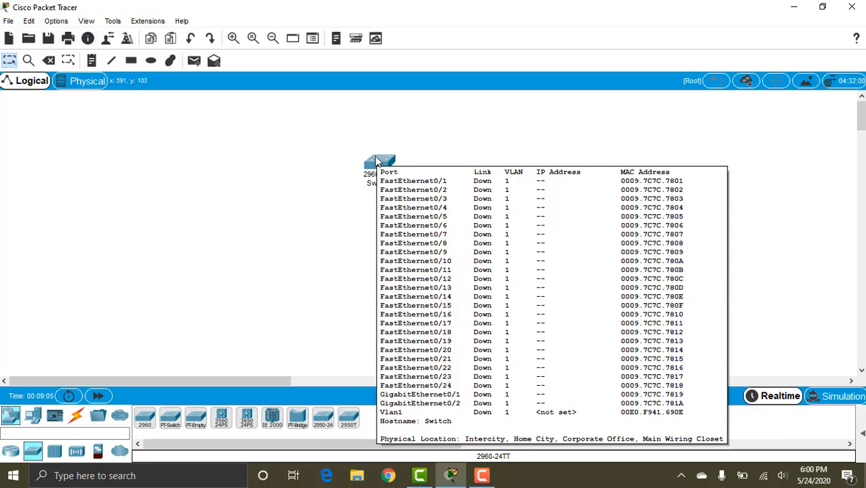
{"action": "left_click", "coordinate": [376, 161]}
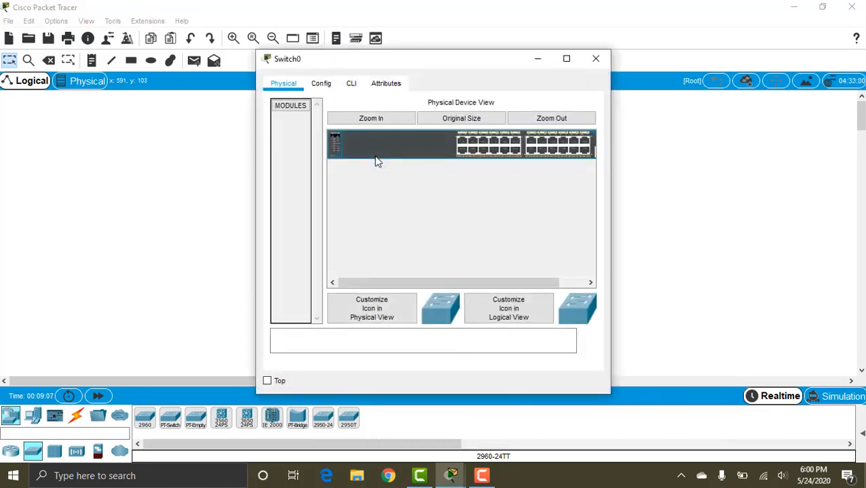
{"action": "left_click", "coordinate": [349, 85]}
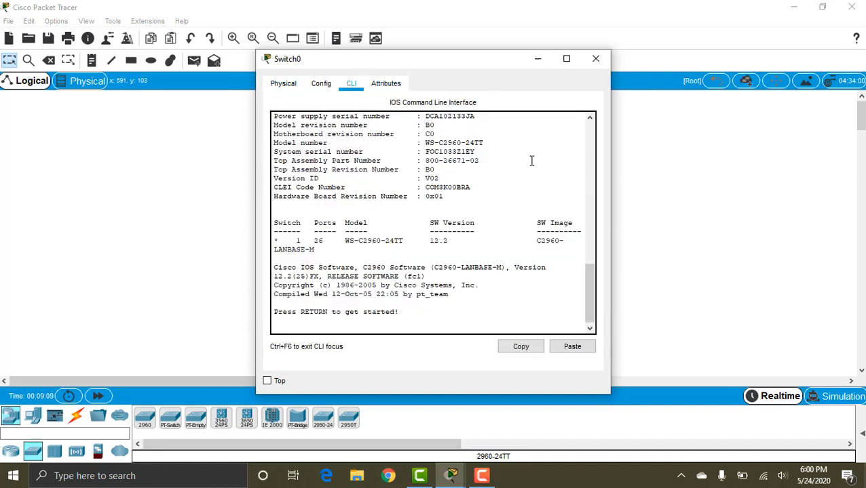
{"action": "left_click", "coordinate": [328, 326]}
{"action": "key", "text": "Return"}
{"action": "key", "text": "Return"}
{"action": "key", "text": "Return"}
{"action": "key", "text": "Return"}
{"action": "key", "text": "Return"}
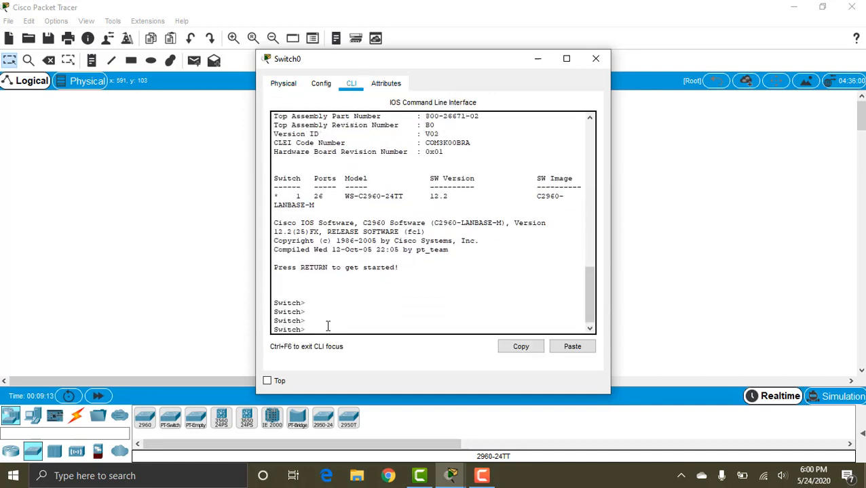
Step: Enter privileged mode on Switch0 with ena and global configuration mode with conf t
{"action": "type", "text": "ena"}
{"action": "key", "text": "Return"}
{"action": "type", "text": "conf t"}
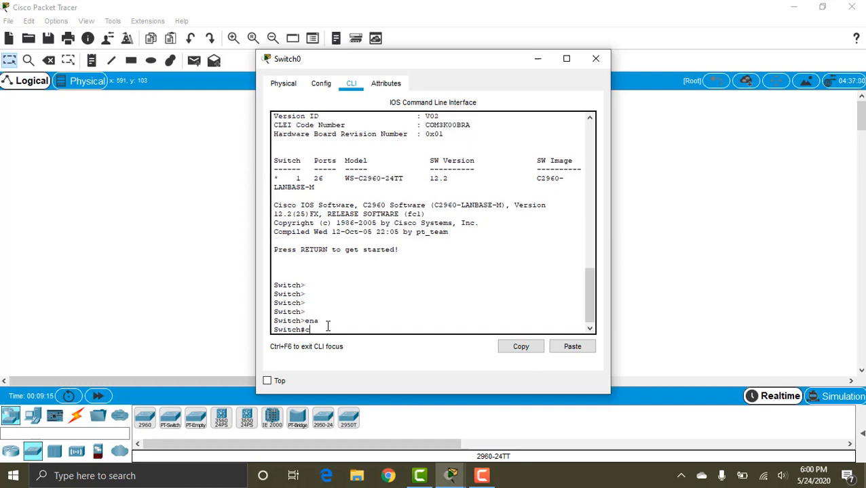
{"action": "key", "text": "Return"}
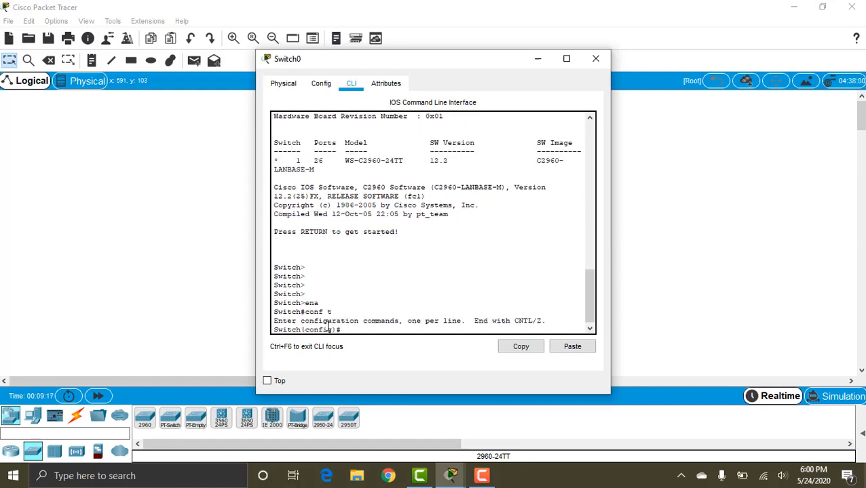
Step: Maximize Switch0's window and display the switch's interface summary with do show ip int br
{"action": "left_click", "coordinate": [566, 58]}
{"action": "type", "text": "show"}
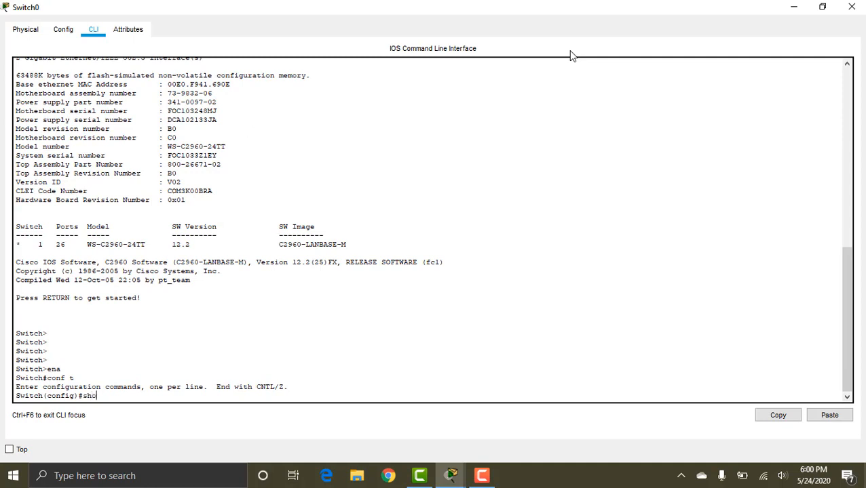
{"action": "key", "text": "BackSpace"}
{"action": "key", "text": "BackSpace"}
{"action": "key", "text": "BackSpace"}
{"action": "key", "text": "BackSpace"}
{"action": "type", "text": "do show ip int br"}
{"action": "key", "text": "Return"}
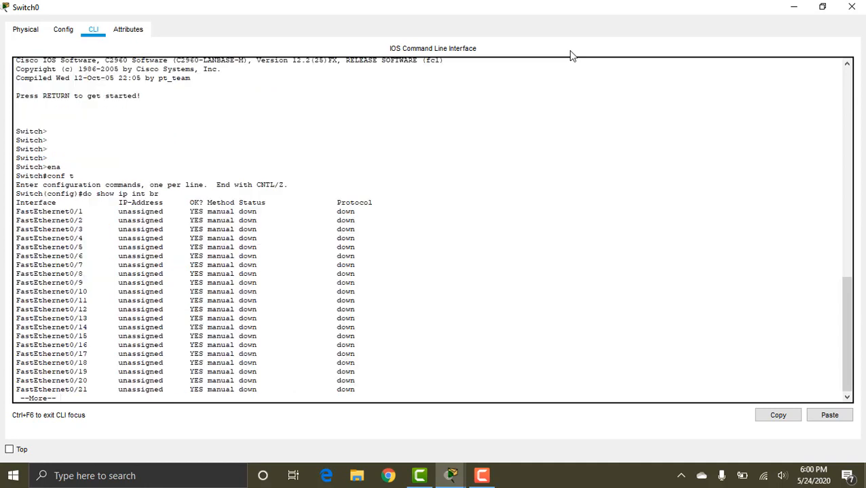
Step: Page through the rest of Switch0's interface summary down to Vlan1 and close the switch's window
{"action": "key", "text": "Return"}
{"action": "key", "text": "Return"}
{"action": "key", "text": "Return"}
{"action": "key", "text": "Return"}
{"action": "key", "text": "Return"}
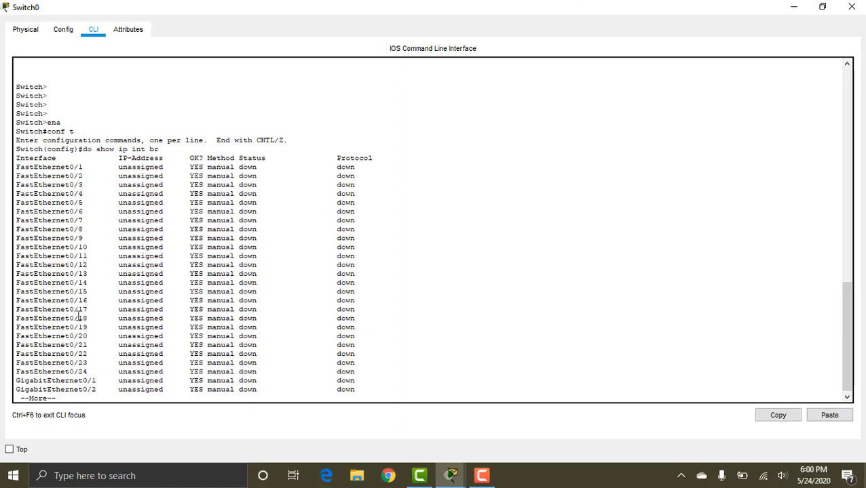
{"action": "key", "text": "Return"}
{"action": "key", "text": "Return"}
{"action": "key", "text": "Return"}
{"action": "key", "text": "Return"}
{"action": "key", "text": "Return"}
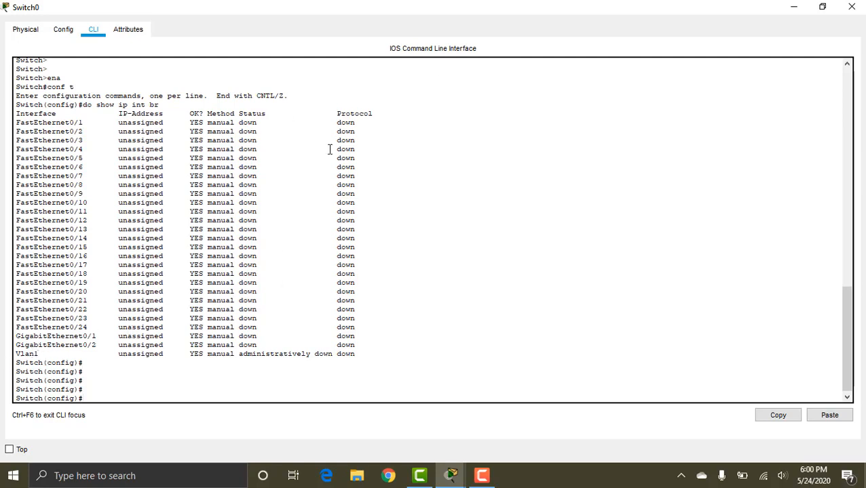
{"action": "left_click", "coordinate": [851, 6]}
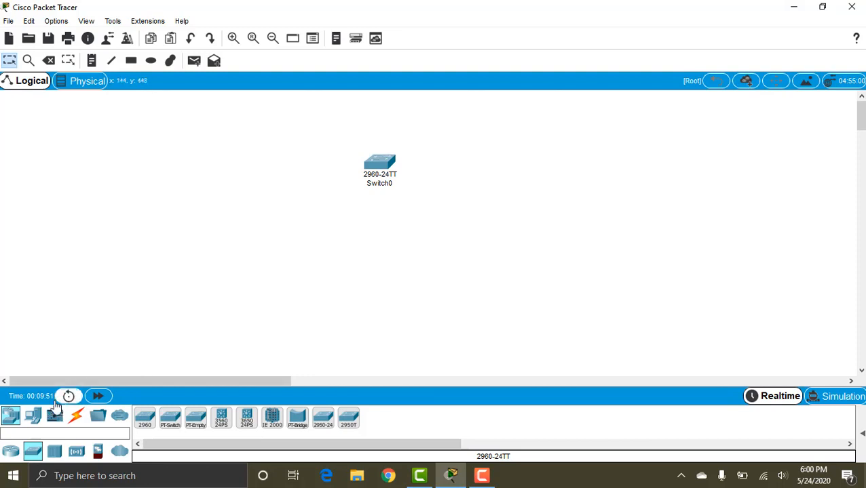
Step: Place two PC end devices in the workspace, one on either side of Switch0
{"action": "left_click", "coordinate": [32, 421]}
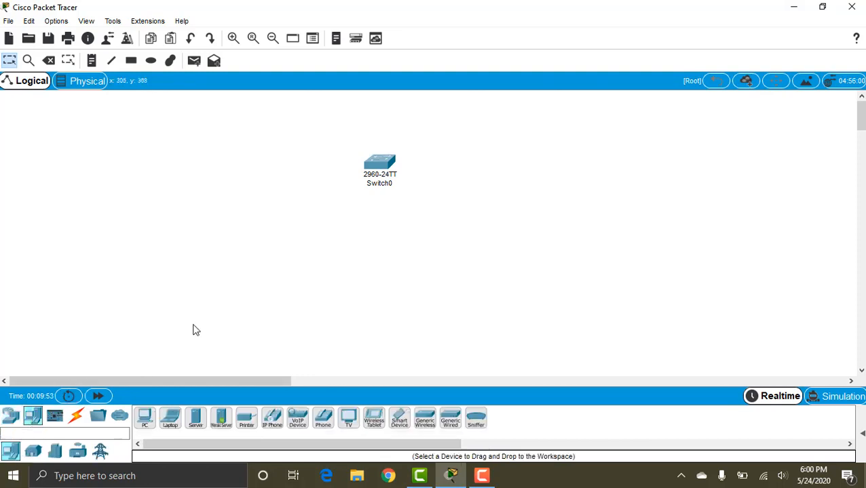
{"action": "left_click", "coordinate": [144, 419]}
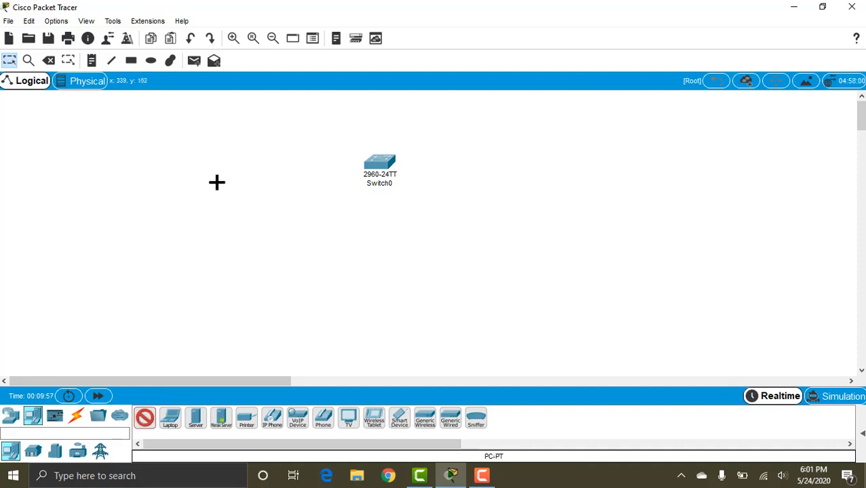
{"action": "left_click", "coordinate": [236, 175]}
{"action": "left_click", "coordinate": [540, 176]}
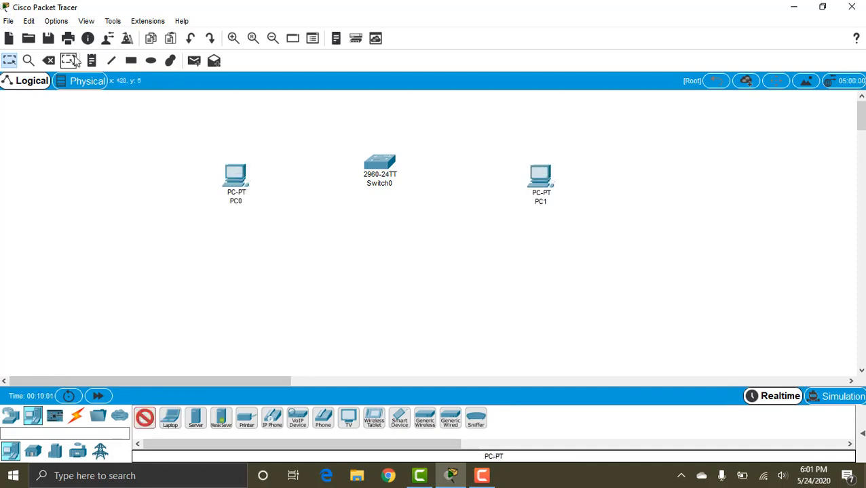
{"action": "left_click", "coordinate": [17, 60]}
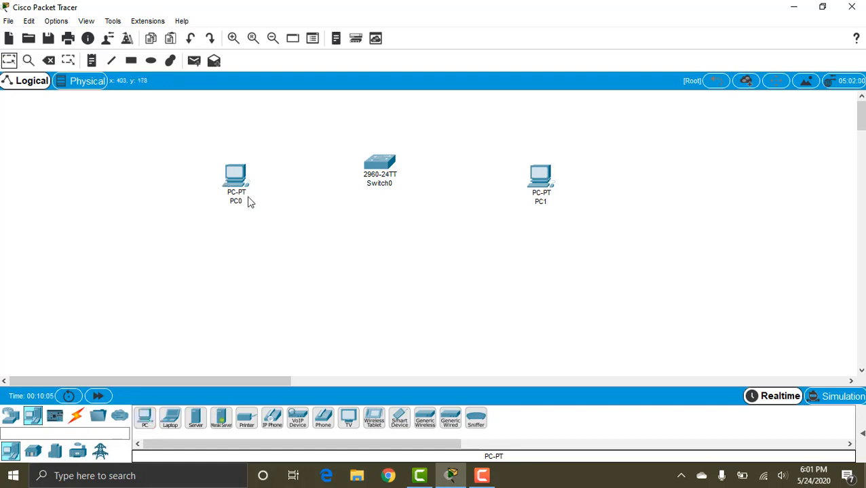
Step: Connect PC0 and PC1 to Switch0 using the automatically chosen connection type
{"action": "mouse_move", "coordinate": [239, 189]}
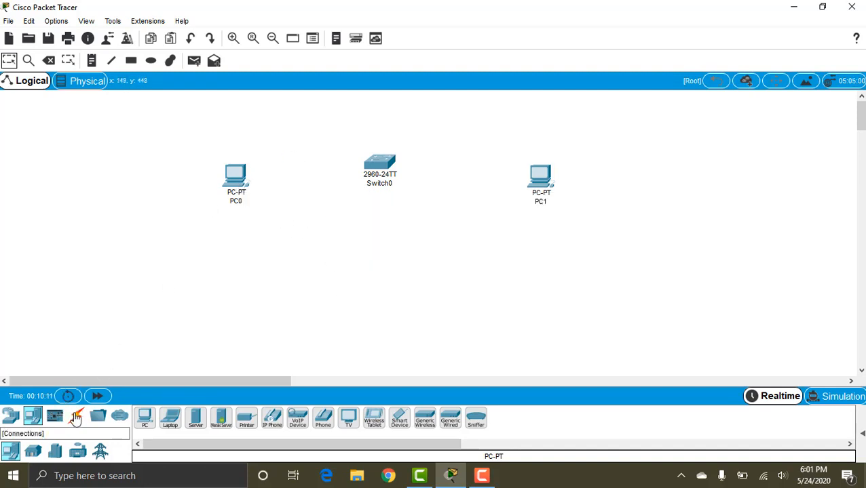
{"action": "left_click", "coordinate": [76, 418]}
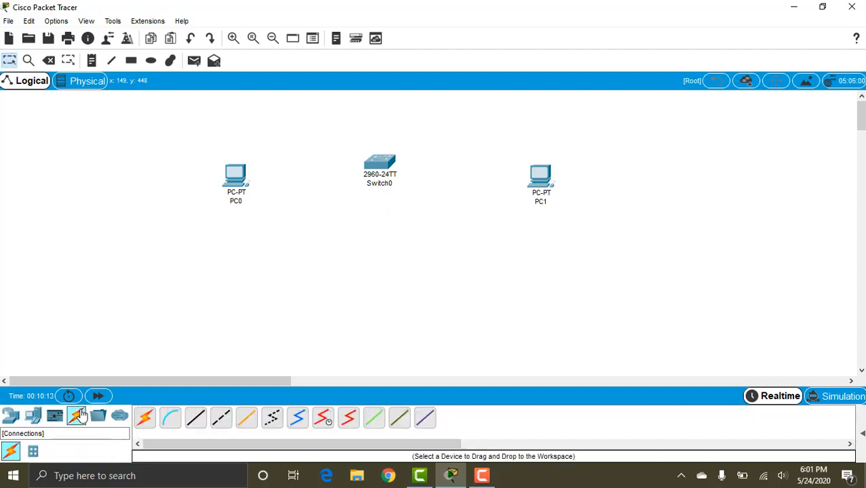
{"action": "left_click", "coordinate": [143, 421]}
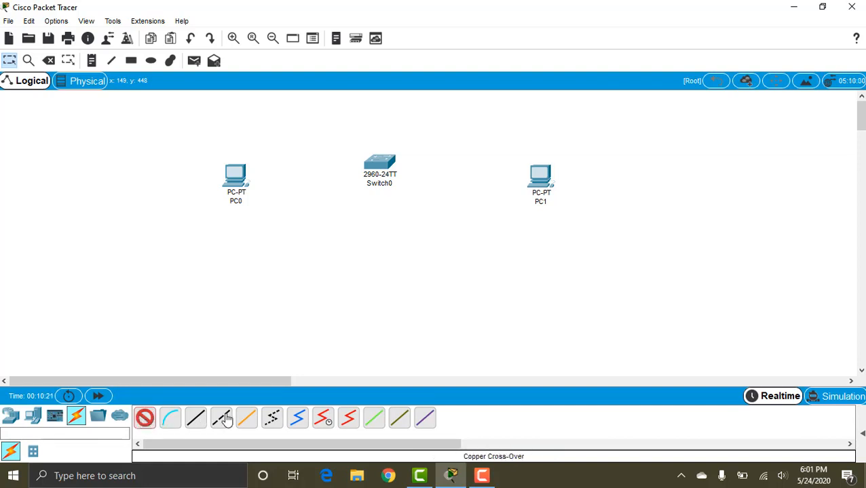
{"action": "left_click", "coordinate": [147, 417]}
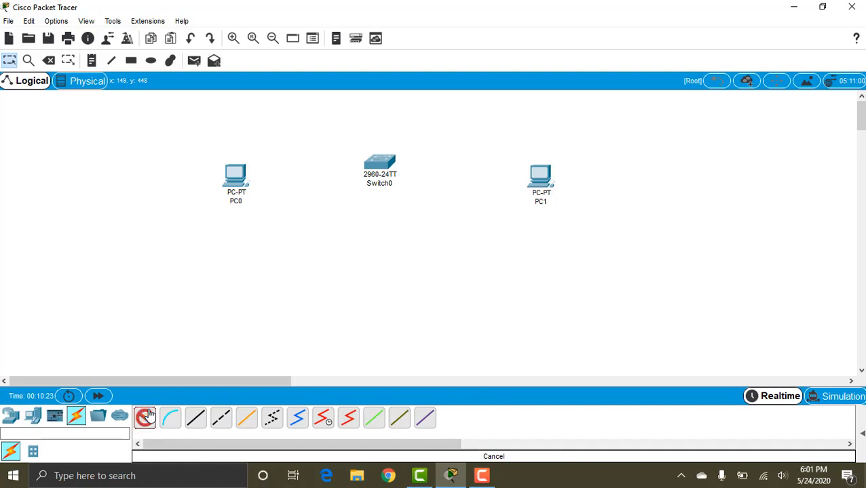
{"action": "left_click", "coordinate": [231, 178]}
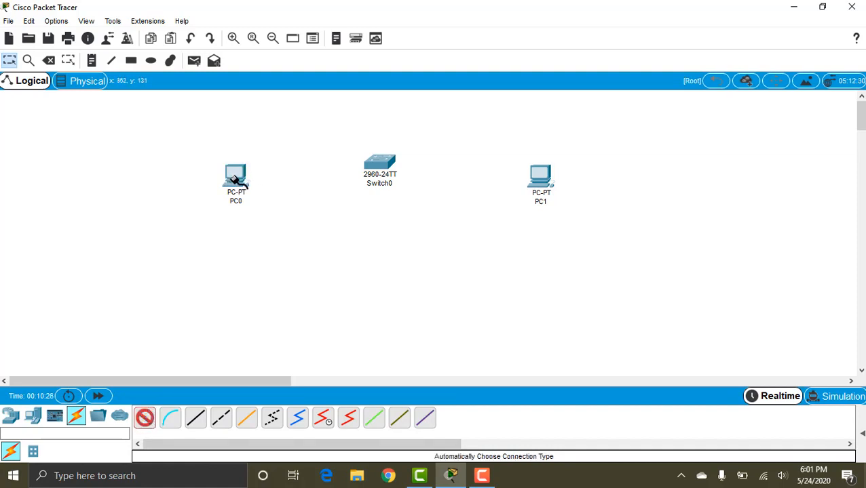
{"action": "left_click", "coordinate": [382, 166]}
{"action": "left_click", "coordinate": [384, 164]}
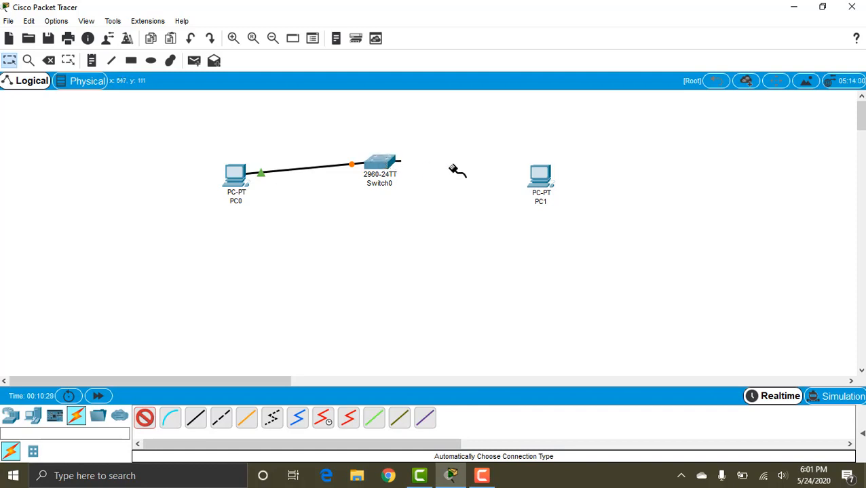
{"action": "left_click", "coordinate": [541, 177]}
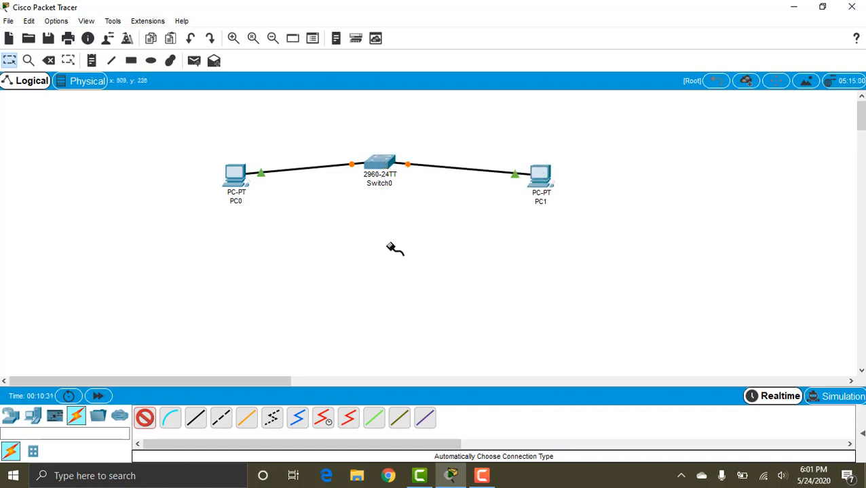
{"action": "left_click", "coordinate": [9, 60]}
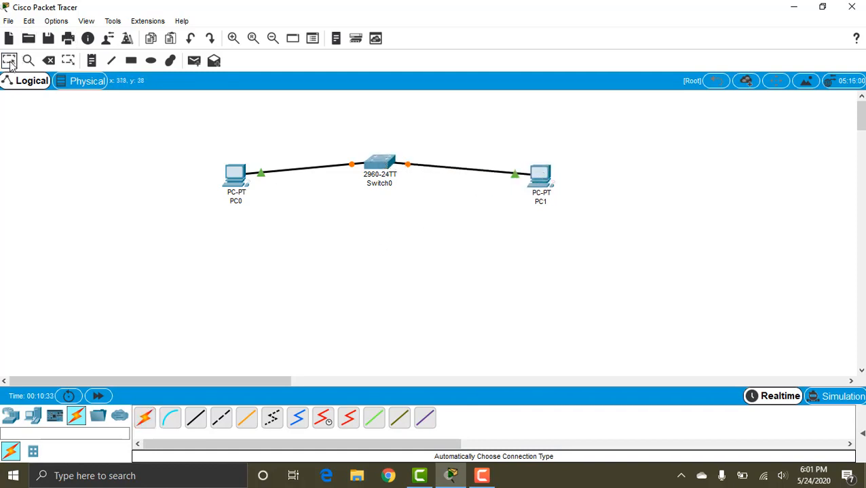
Step: Give PC0 the static IP address 10.0.0.15 with subnet mask 255.0.0.0
{"action": "left_click", "coordinate": [235, 181]}
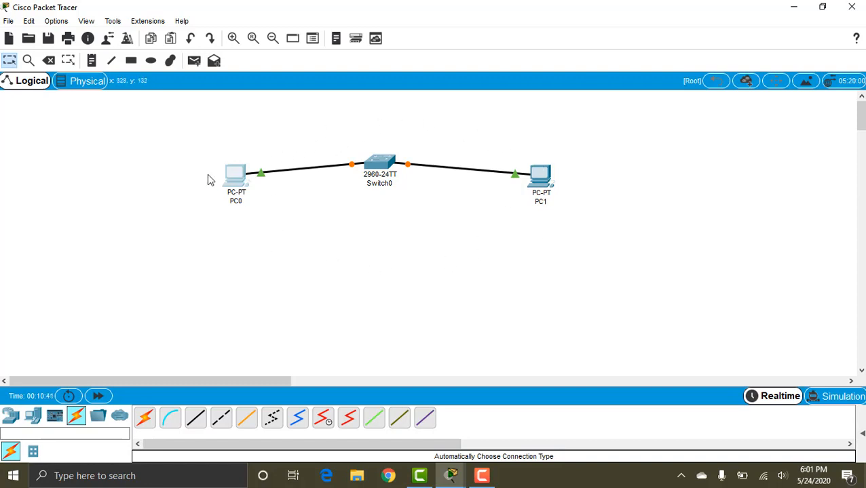
{"action": "mouse_move", "coordinate": [356, 165]}
{"action": "left_click", "coordinate": [235, 178]}
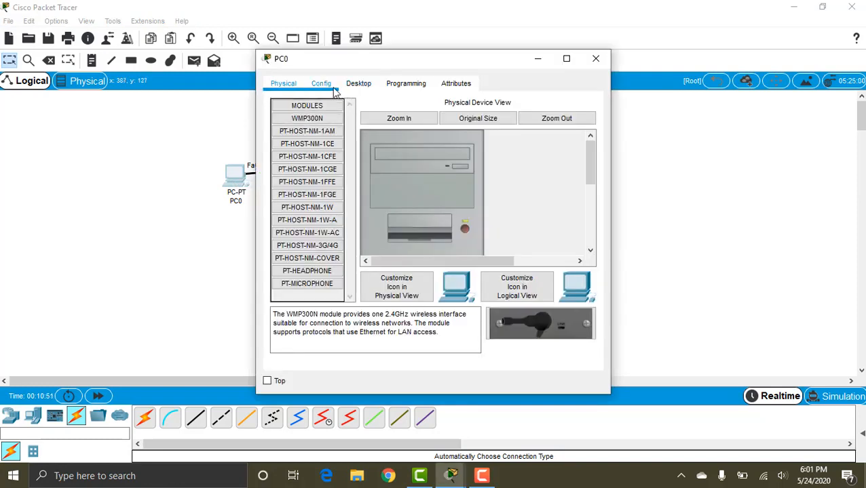
{"action": "left_click", "coordinate": [373, 83]}
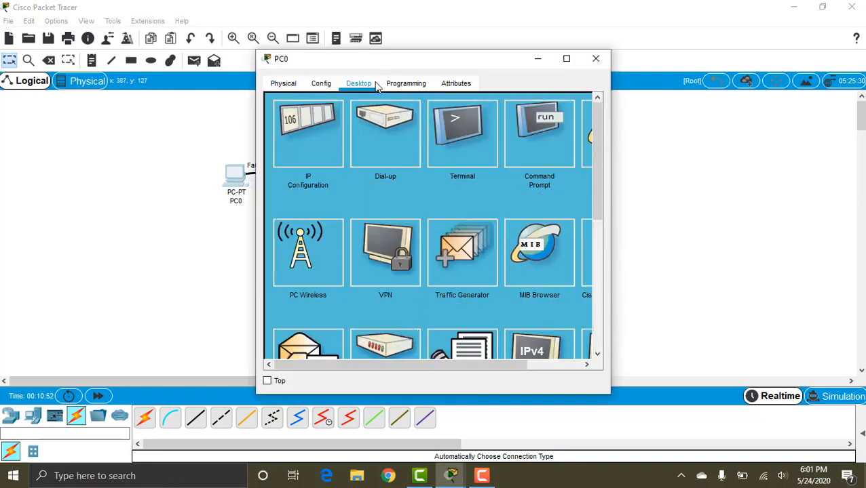
{"action": "left_click", "coordinate": [314, 148]}
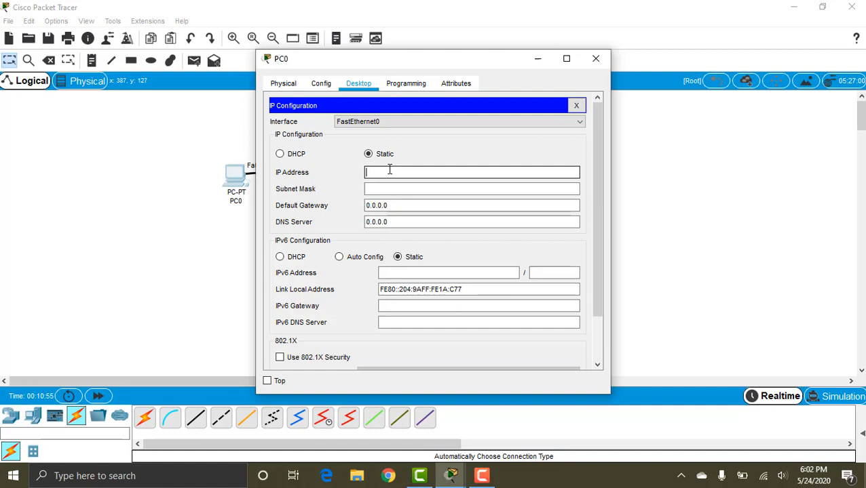
{"action": "type", "text": "10.0.0.15"}
{"action": "key", "text": "Tab"}
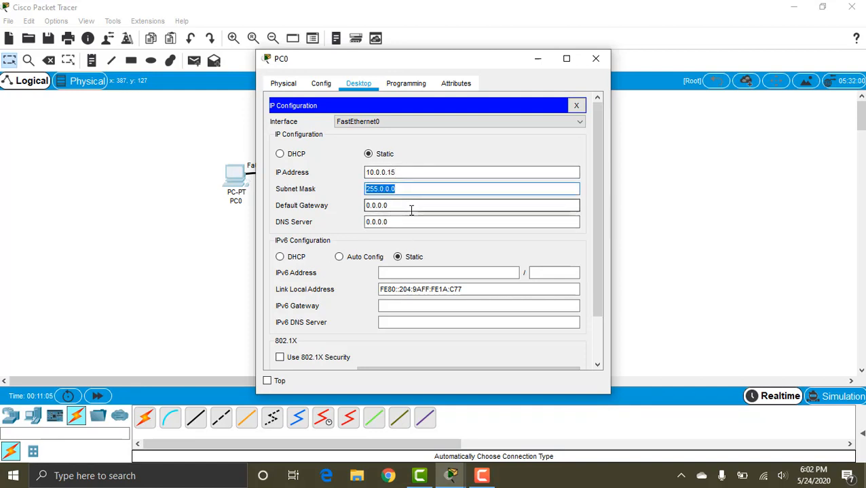
{"action": "key", "text": "Tab"}
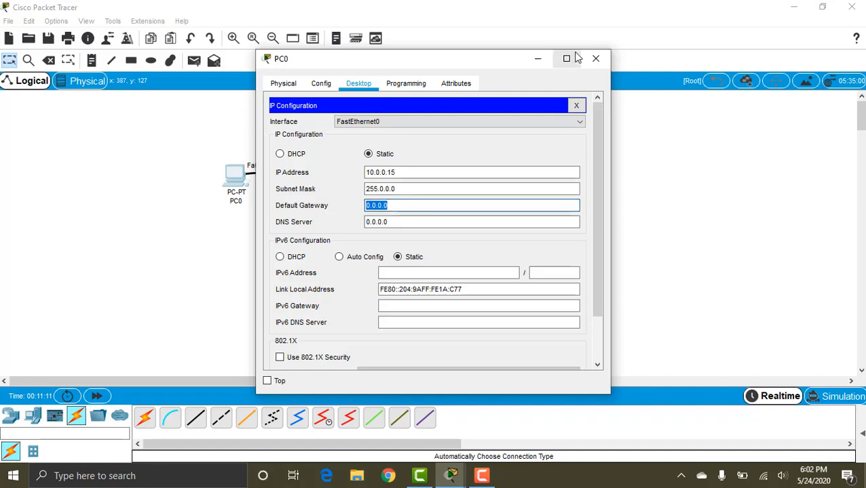
{"action": "left_click", "coordinate": [595, 60]}
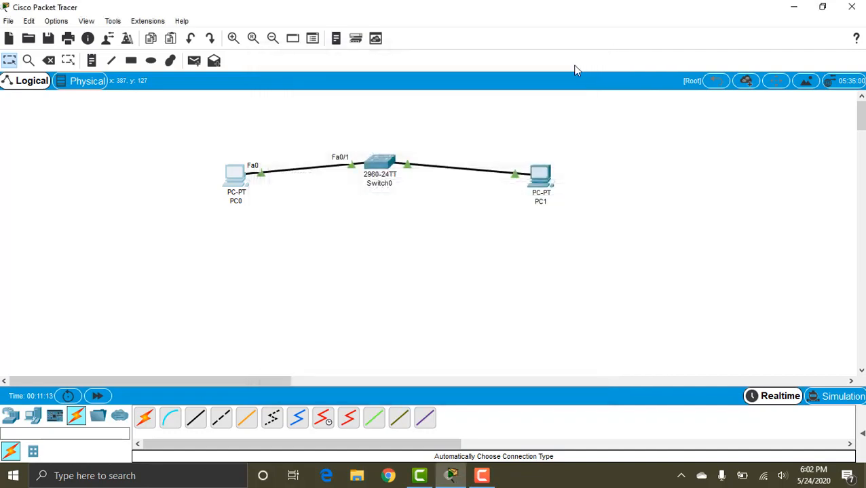
Step: Give PC1 the static IP address 10.0.0.16 with subnet mask 255.0.0.0
{"action": "left_click", "coordinate": [543, 173]}
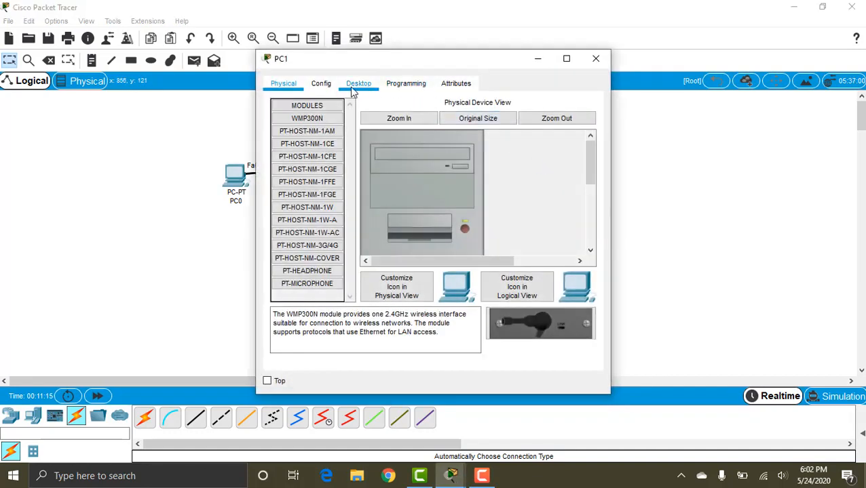
{"action": "left_click", "coordinate": [355, 87]}
{"action": "left_click", "coordinate": [316, 134]}
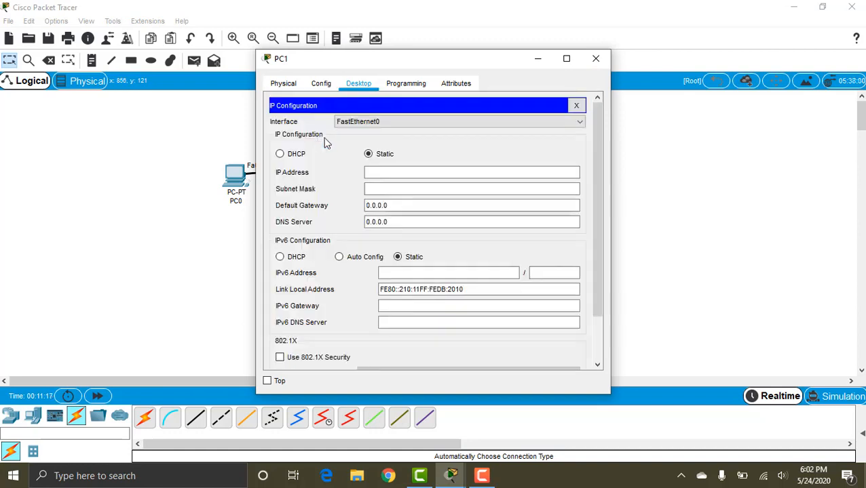
{"action": "left_click", "coordinate": [402, 175]}
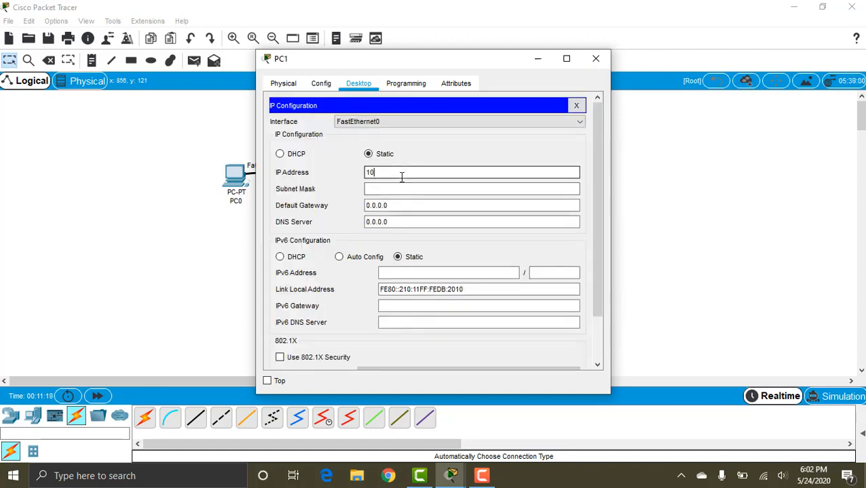
{"action": "type", "text": "10.0.0.16"}
{"action": "key", "text": "Tab"}
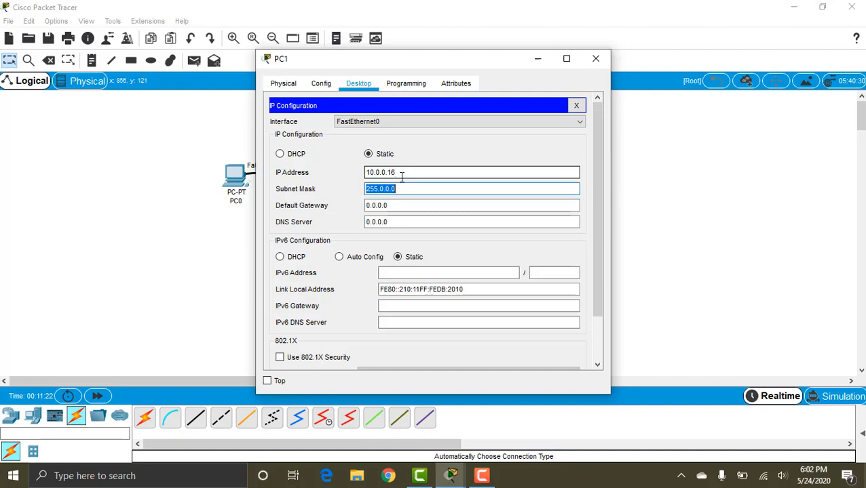
{"action": "left_click", "coordinate": [595, 59]}
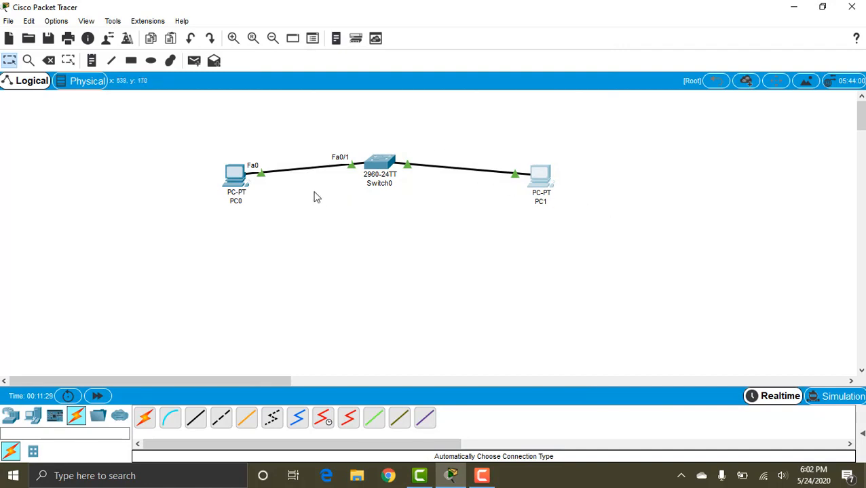
Step: Check PC0's IP configuration and test its connection to PC1 with ping 10.0.0.16 from the command prompt
{"action": "left_click", "coordinate": [237, 178]}
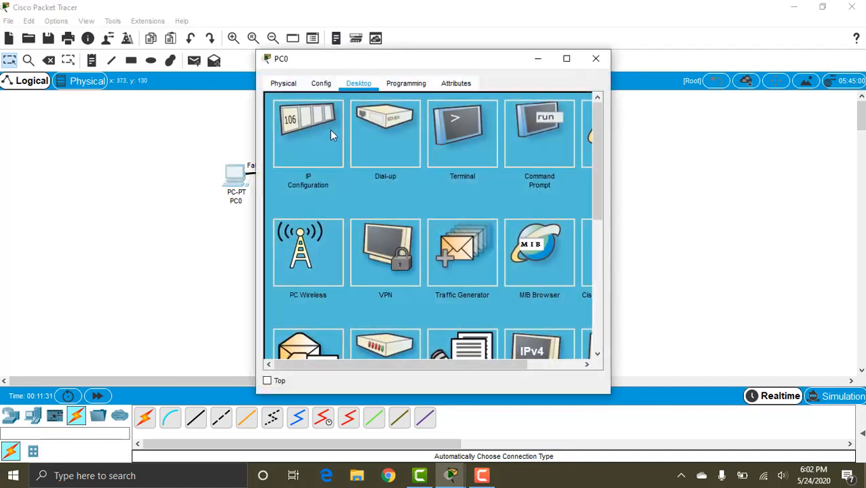
{"action": "left_click", "coordinate": [317, 136]}
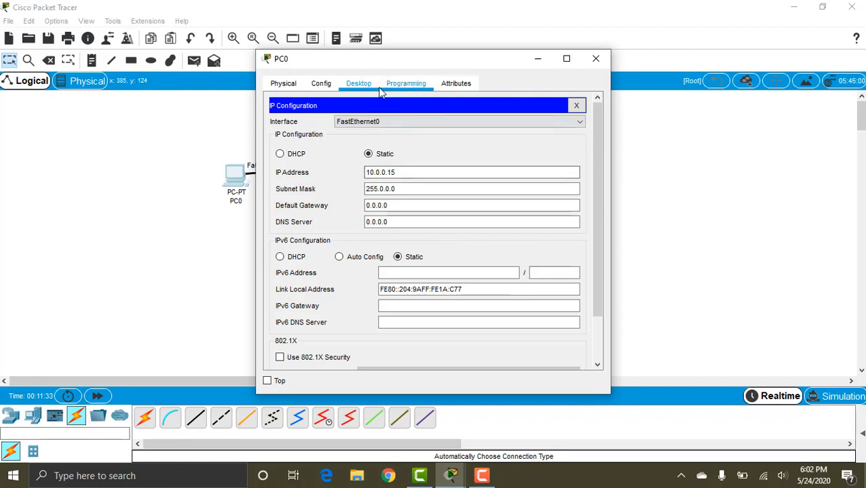
{"action": "left_click", "coordinate": [575, 106]}
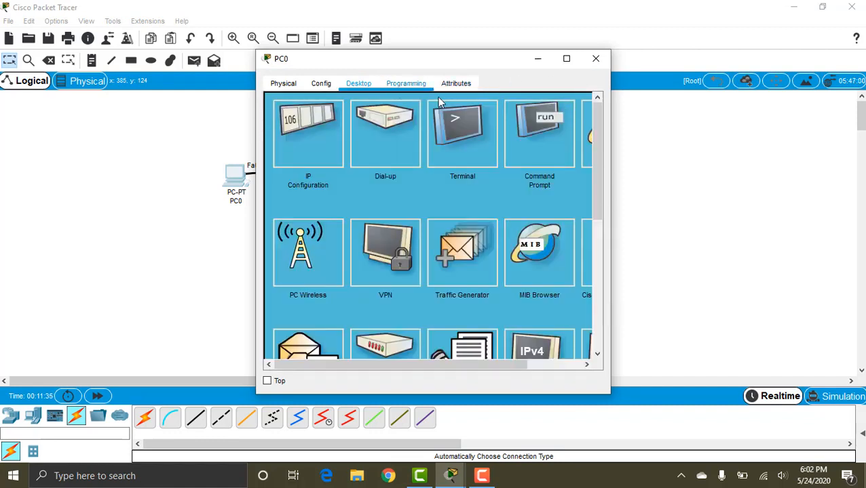
{"action": "left_click", "coordinate": [526, 125]}
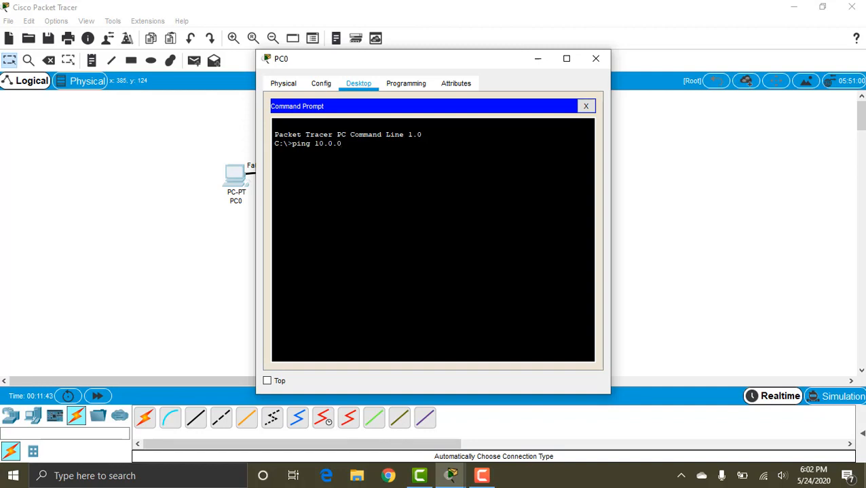
{"action": "type", "text": "ping 10.0.0.16"}
{"action": "key", "text": "Return"}
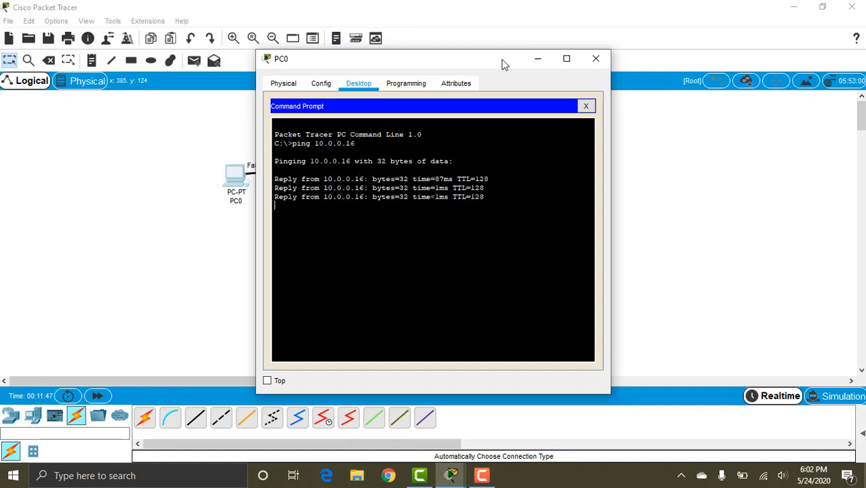
{"action": "left_click", "coordinate": [585, 105]}
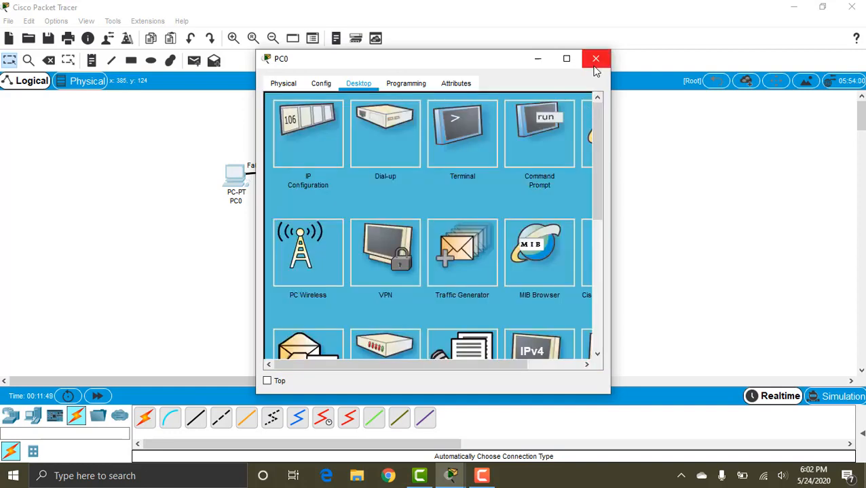
{"action": "left_click", "coordinate": [595, 58]}
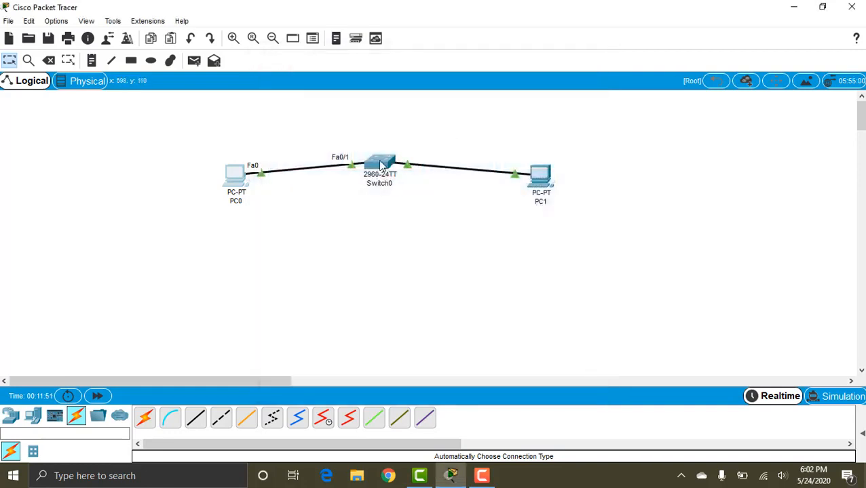
Step: Check the status of Switch0's interfaces by running do show ip int br in its CLI
{"action": "mouse_move", "coordinate": [381, 165]}
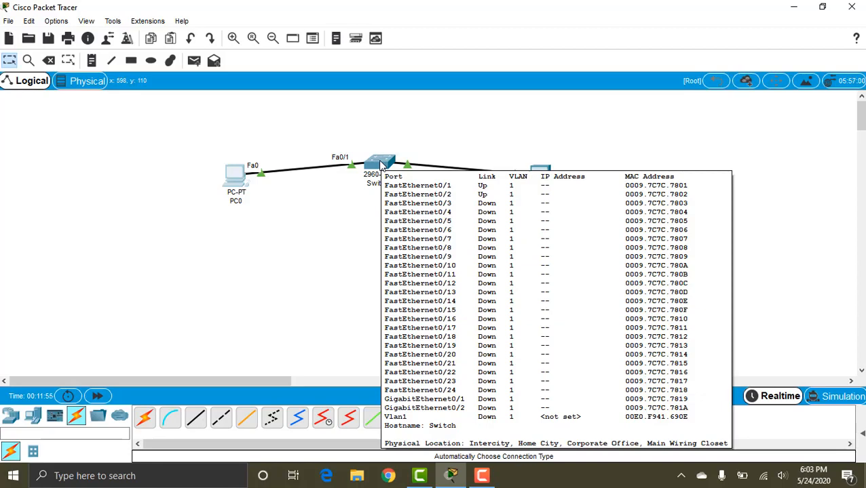
{"action": "left_click", "coordinate": [381, 165]}
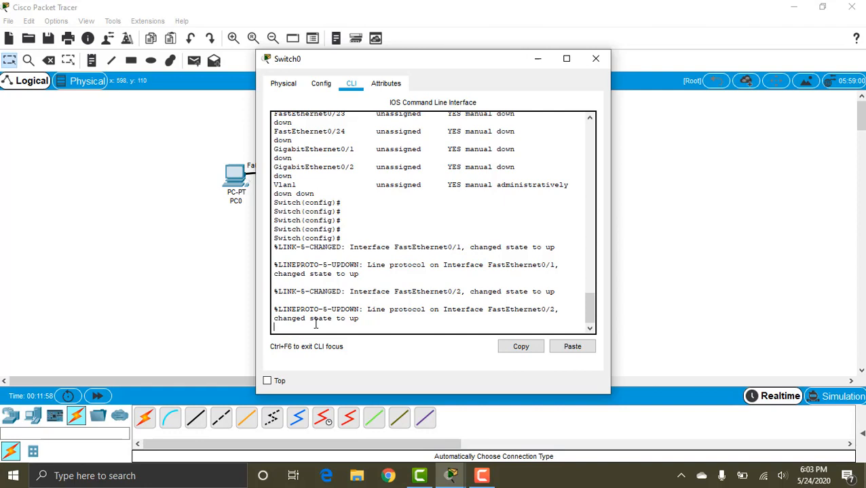
{"action": "key", "text": "Return"}
{"action": "key", "text": "Return"}
{"action": "key", "text": "Return"}
{"action": "key", "text": "Return"}
{"action": "key", "text": "Return"}
{"action": "key", "text": "Return"}
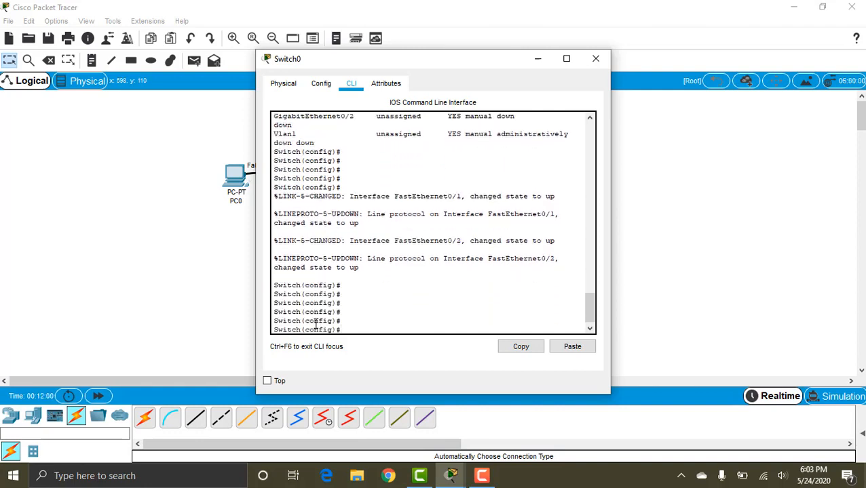
{"action": "type", "text": "do show ip int br"}
{"action": "key", "text": "Return"}
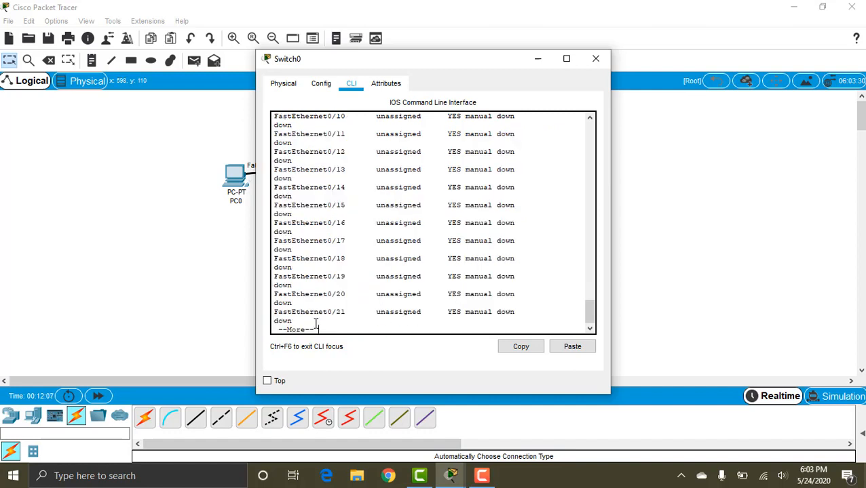
{"action": "left_click", "coordinate": [566, 59]}
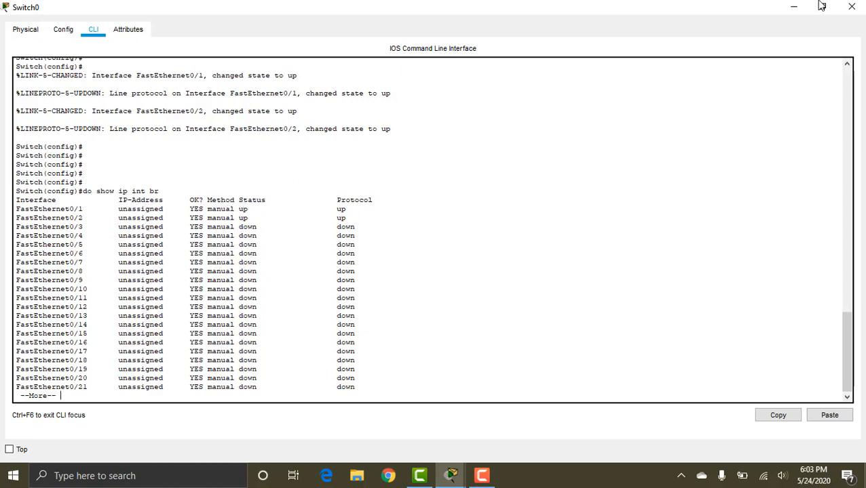
{"action": "left_click", "coordinate": [852, 7]}
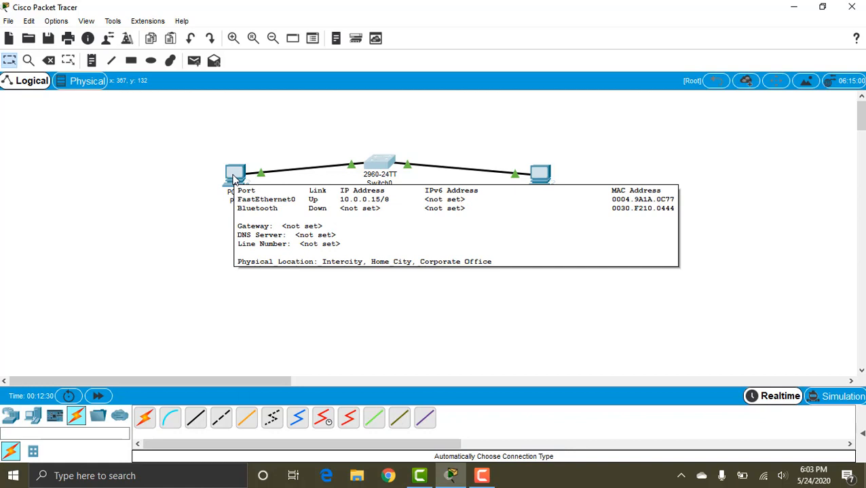
Step: Change to Simulation mode and try a continuous ping from PC0's command prompt with ping 10.0.0.16 -t
{"action": "left_click", "coordinate": [232, 177]}
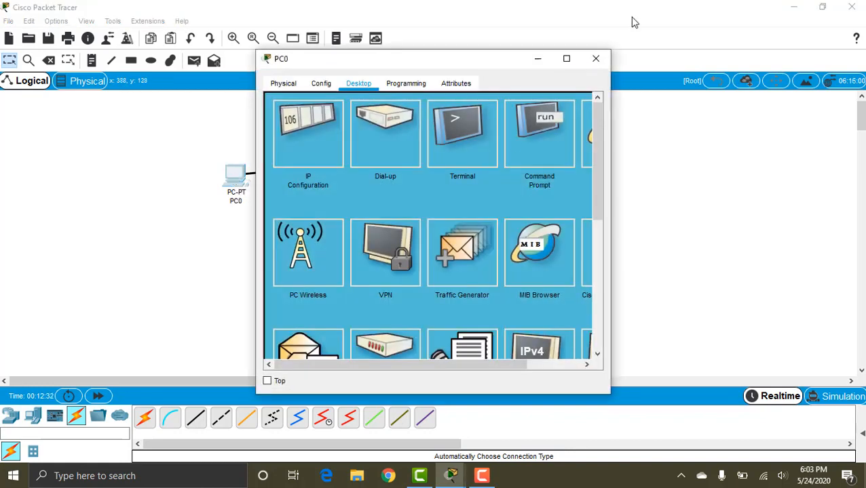
{"action": "left_click", "coordinate": [595, 58]}
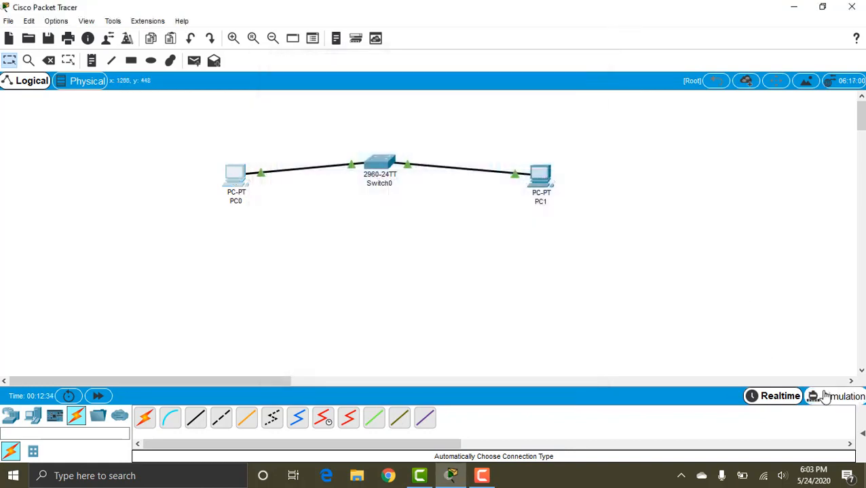
{"action": "left_click", "coordinate": [825, 397]}
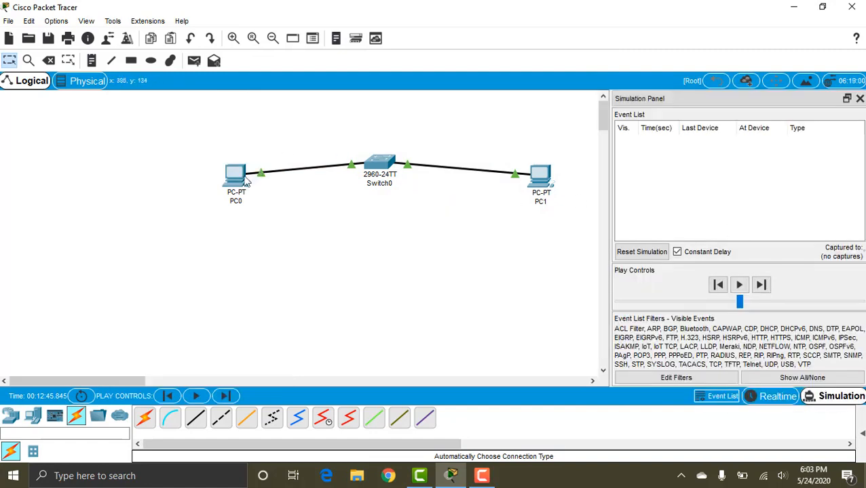
{"action": "left_click", "coordinate": [244, 181]}
{"action": "left_click", "coordinate": [550, 129]}
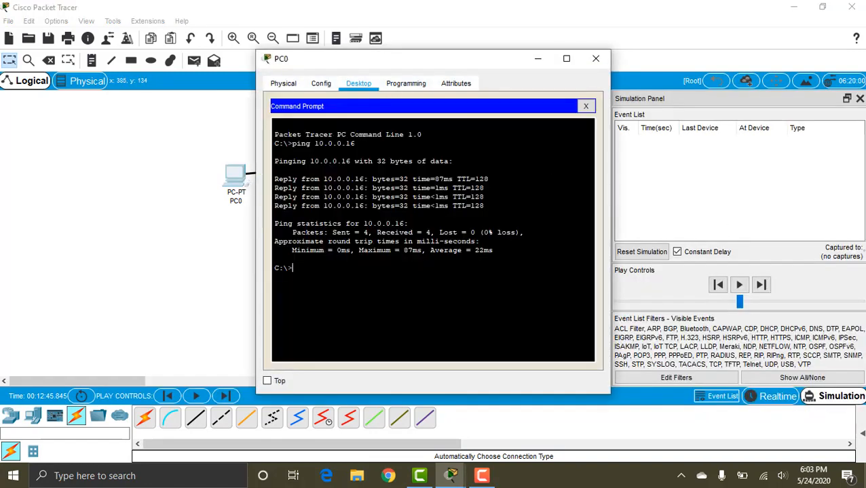
{"action": "key", "text": "Up"}
{"action": "type", "text": "-t"}
{"action": "key", "text": "Return"}
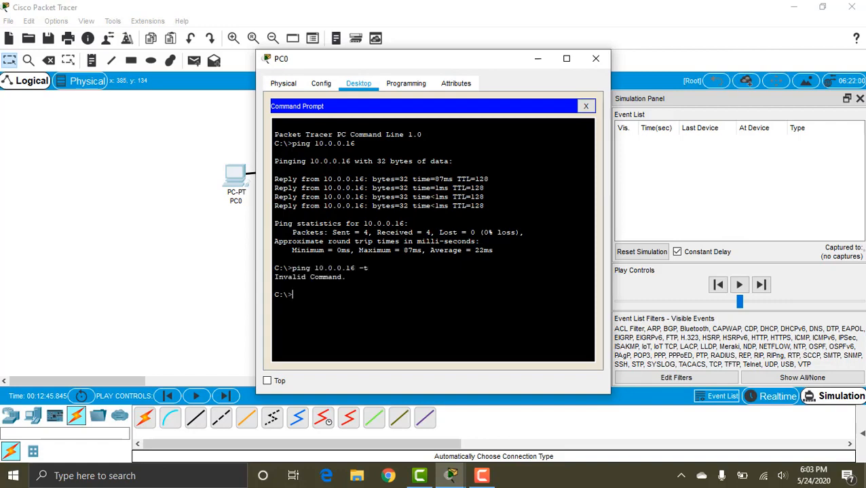
Step: Run ping 10.0.0.16 from PC0 and play the simulation to follow the ICMP packets through Switch0 to PC1 and back
{"action": "key", "text": "Up"}
{"action": "key", "text": "Return"}
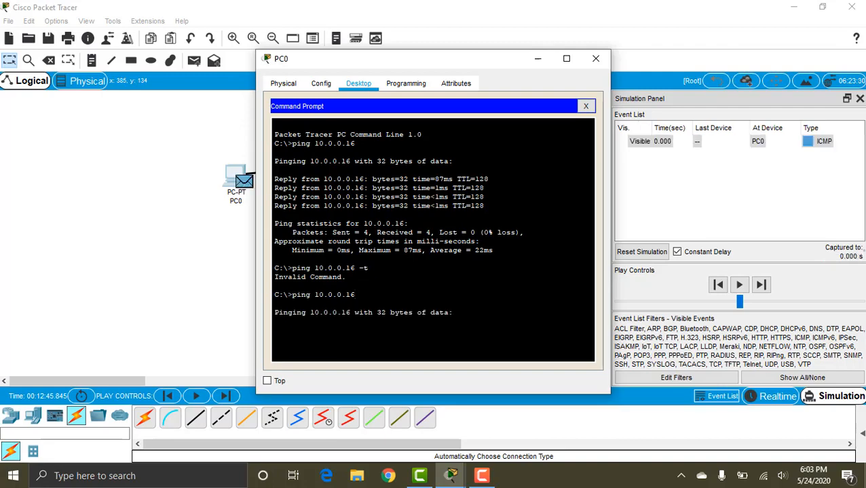
{"action": "left_click", "coordinate": [537, 59]}
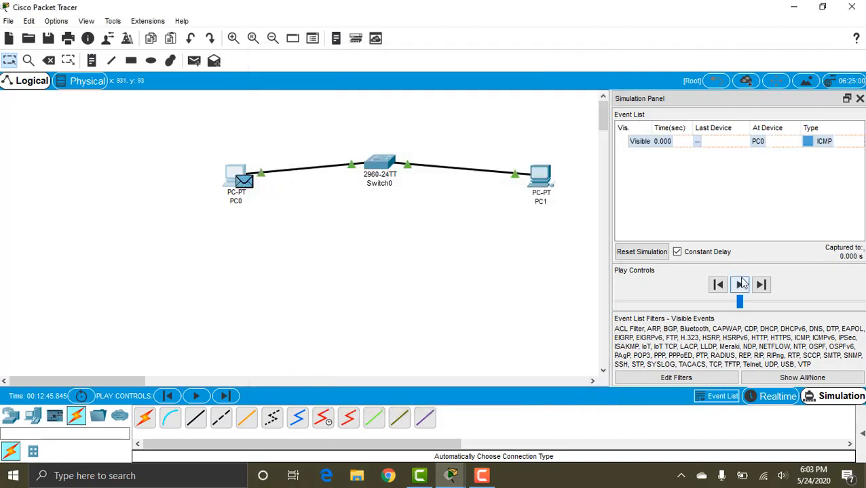
{"action": "left_click", "coordinate": [739, 285]}
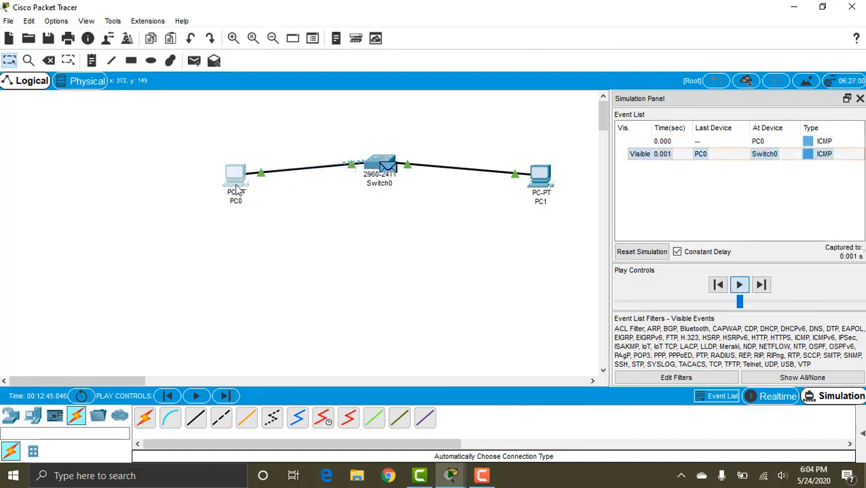
{"action": "mouse_move", "coordinate": [389, 170]}
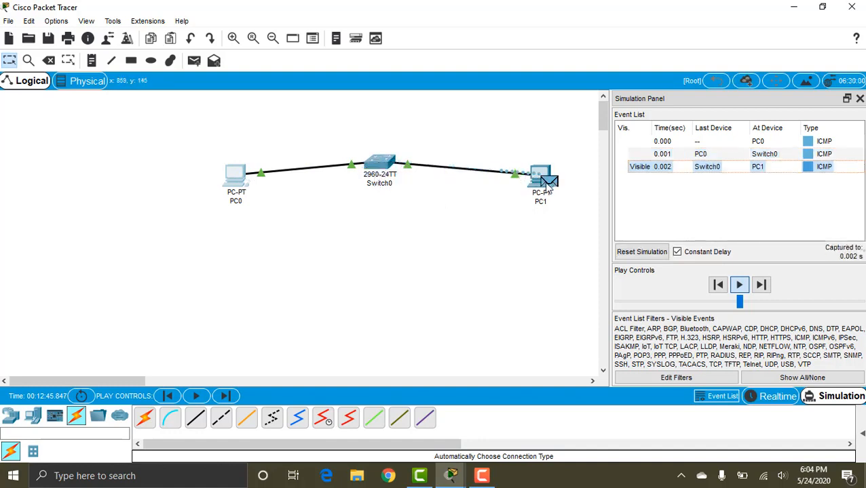
{"action": "mouse_move", "coordinate": [547, 184]}
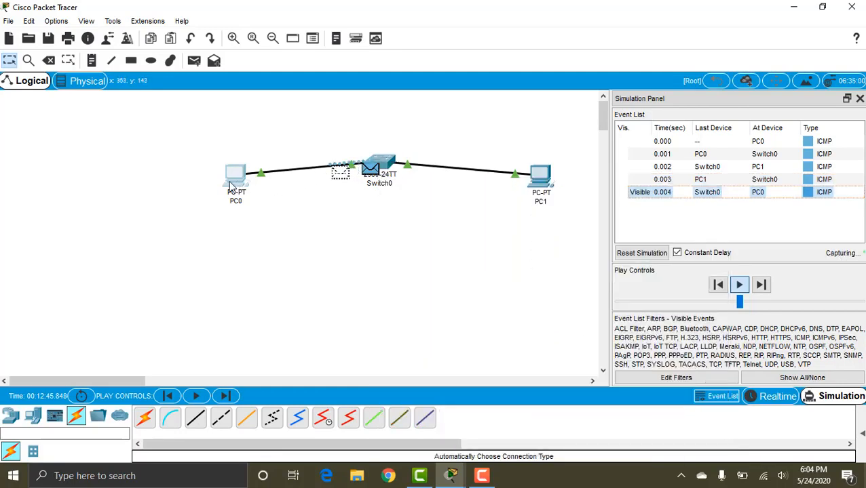
{"action": "mouse_move", "coordinate": [228, 180]}
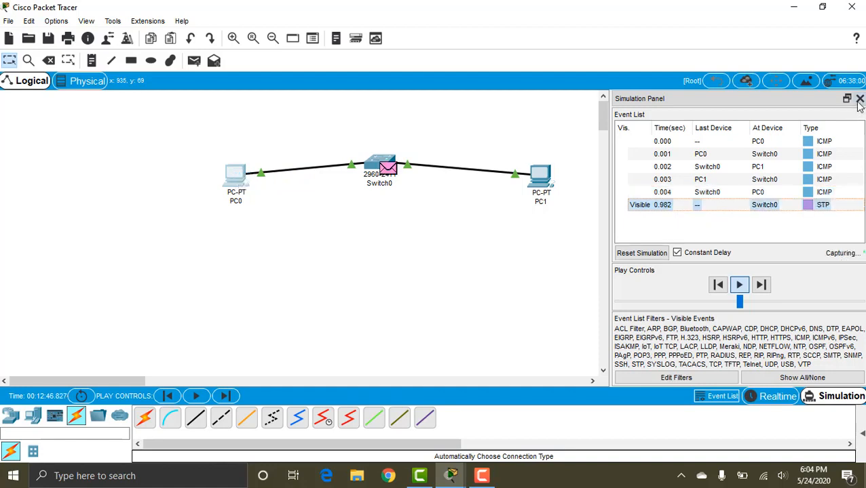
{"action": "left_click", "coordinate": [859, 99]}
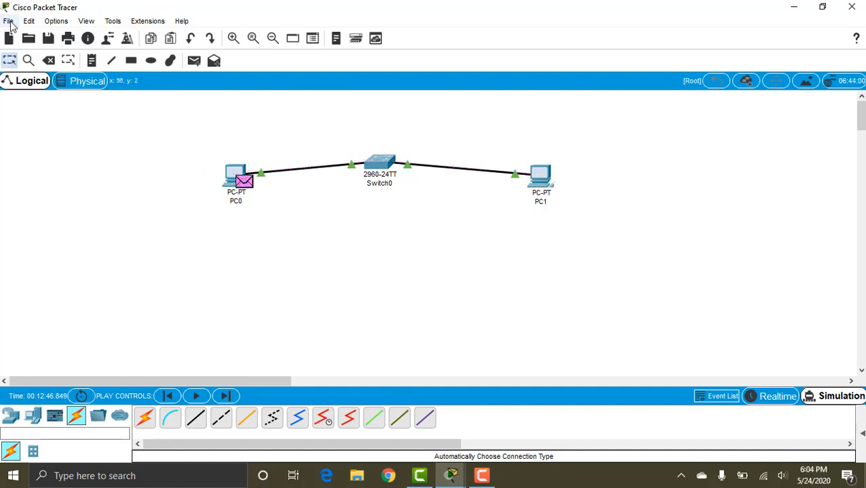
Step: Start a new, empty network without saving the current one
{"action": "left_click", "coordinate": [9, 21]}
{"action": "left_click", "coordinate": [55, 36]}
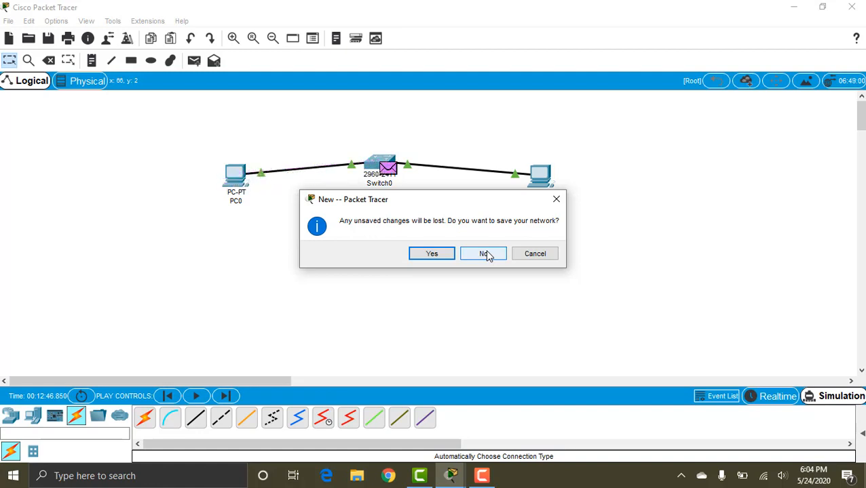
{"action": "left_click", "coordinate": [485, 256]}
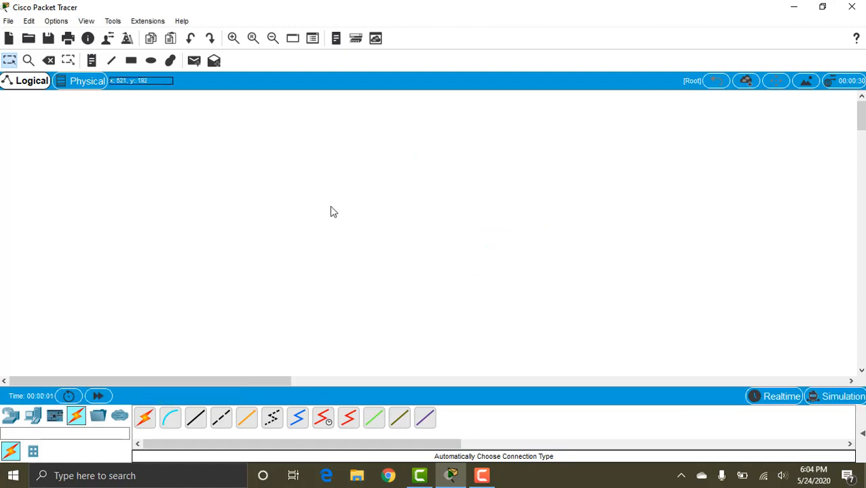
Step: Place two PCs far apart from each other in the lower part of the workspace
{"action": "left_click", "coordinate": [31, 417]}
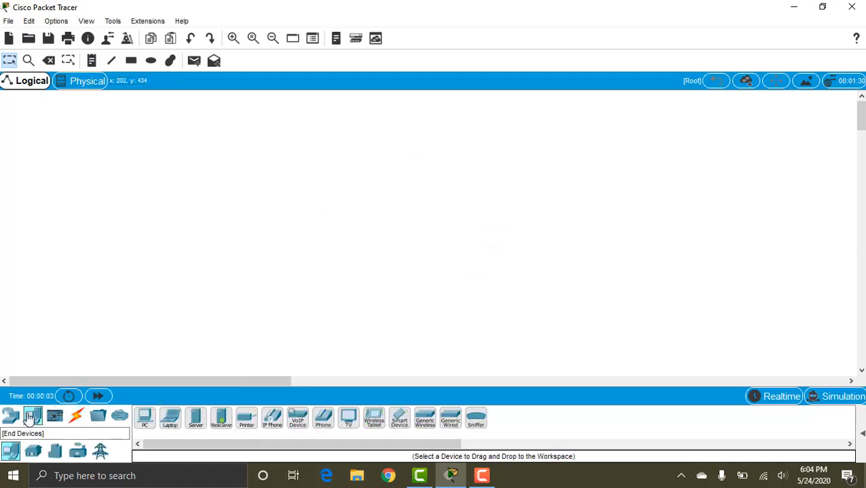
{"action": "left_click", "coordinate": [144, 427]}
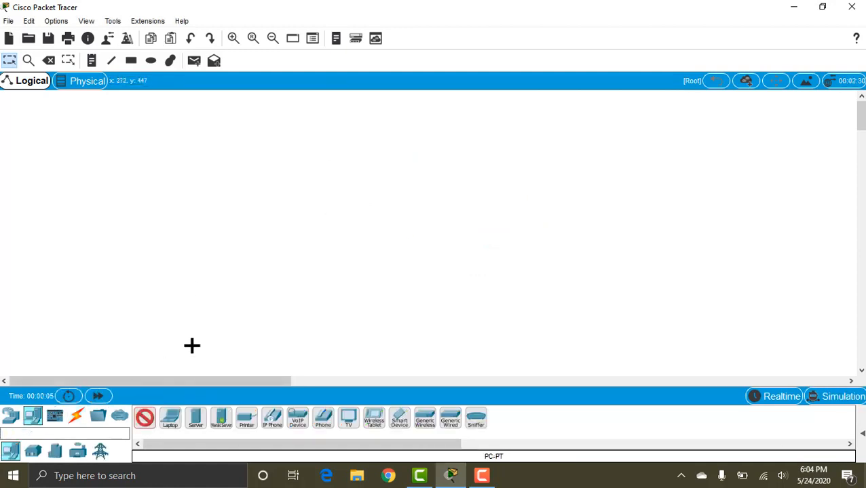
{"action": "left_click", "coordinate": [208, 322]}
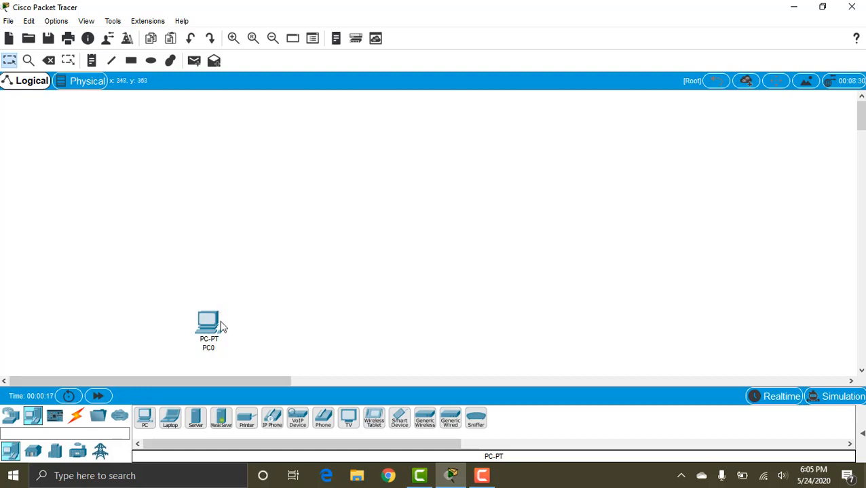
{"action": "mouse_move", "coordinate": [220, 325]}
{"action": "left_click", "coordinate": [145, 420]}
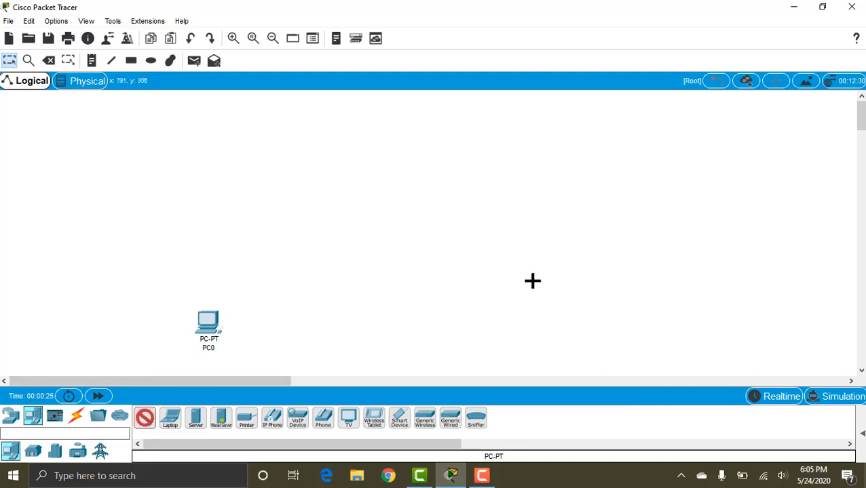
{"action": "left_click", "coordinate": [547, 304]}
{"action": "left_click", "coordinate": [656, 270]}
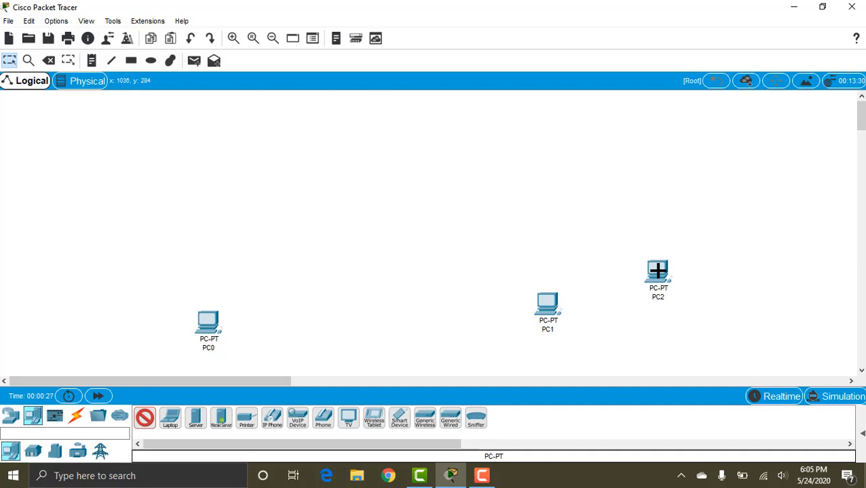
{"action": "key", "text": "Delete"}
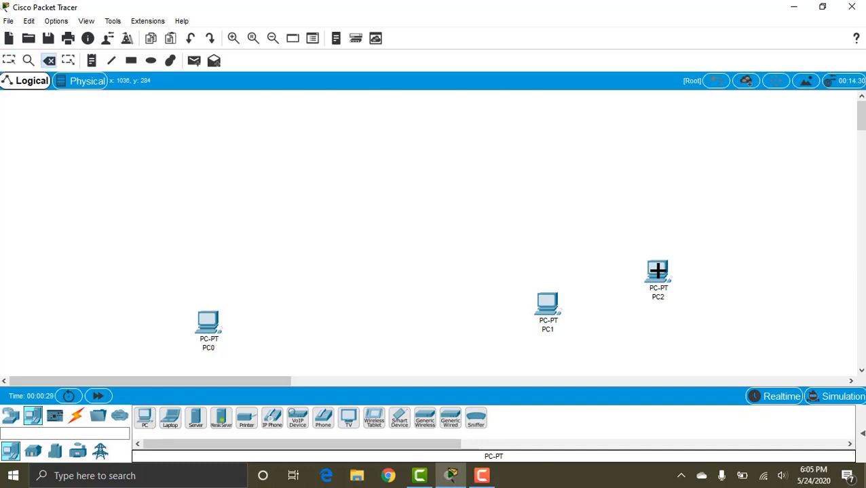
{"action": "left_click", "coordinate": [656, 271]}
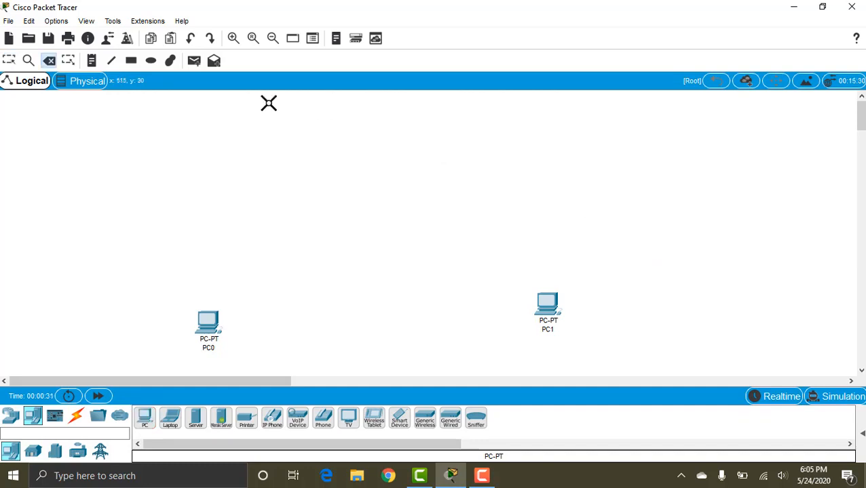
{"action": "left_click", "coordinate": [9, 60]}
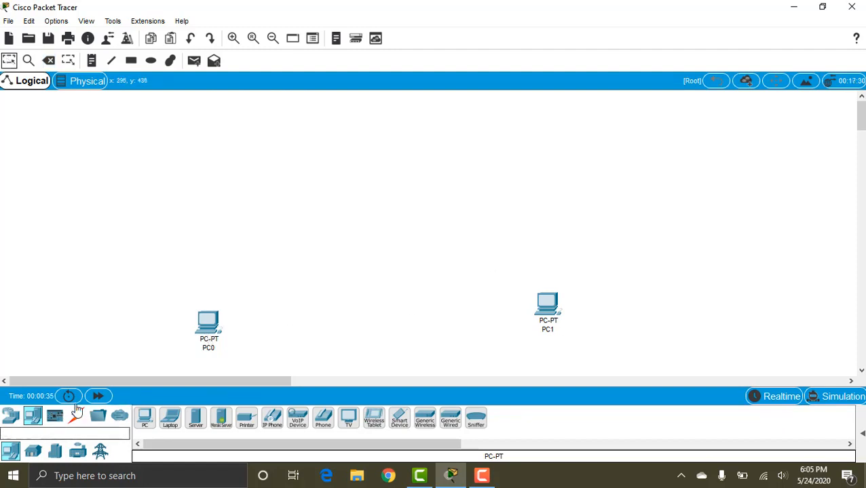
Step: Place two 2960 switches in the workspace, one above PC0 and one above PC1
{"action": "left_click", "coordinate": [9, 422]}
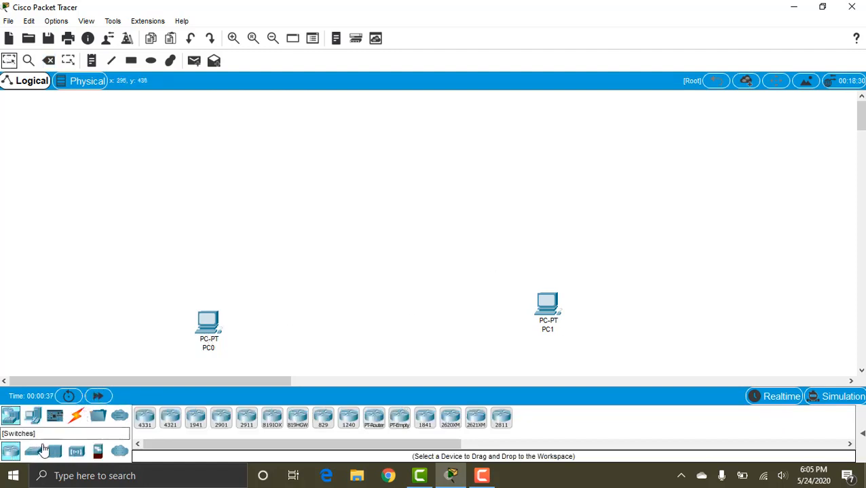
{"action": "left_click", "coordinate": [32, 451]}
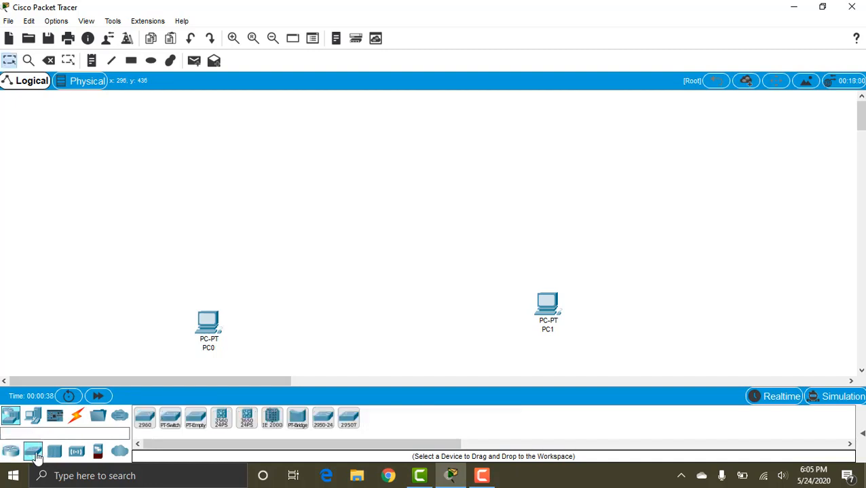
{"action": "left_click", "coordinate": [145, 424]}
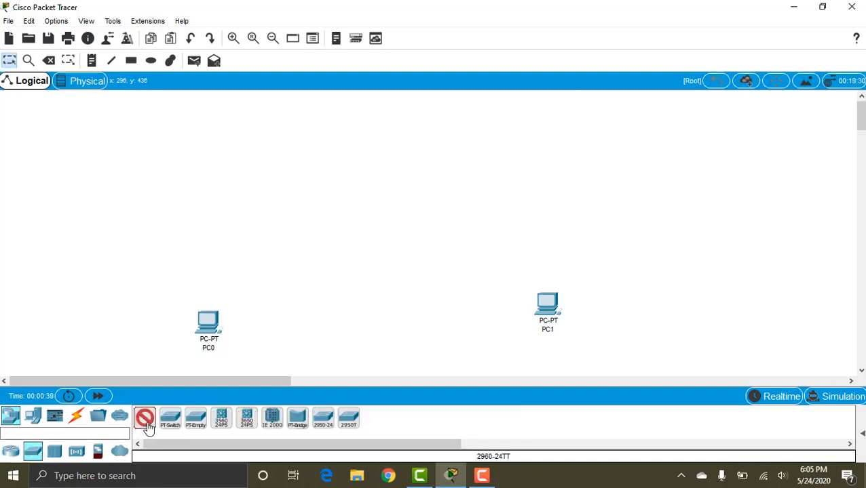
{"action": "left_click", "coordinate": [245, 222]}
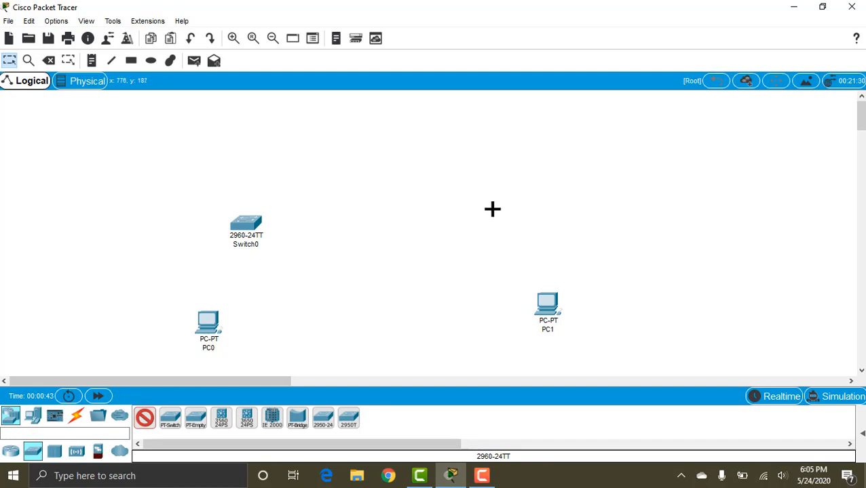
{"action": "left_click", "coordinate": [493, 208]}
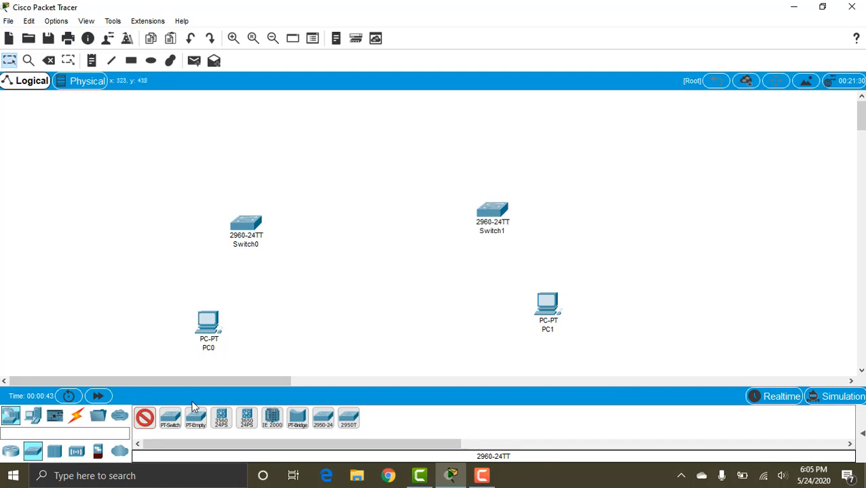
Step: Place a 4331 router above and between the two switches
{"action": "left_click", "coordinate": [11, 451]}
{"action": "left_click", "coordinate": [144, 420]}
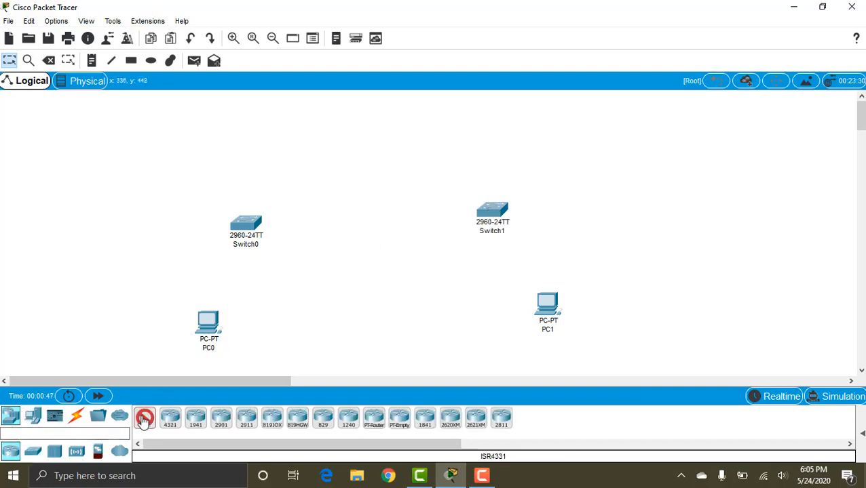
{"action": "left_click", "coordinate": [357, 135]}
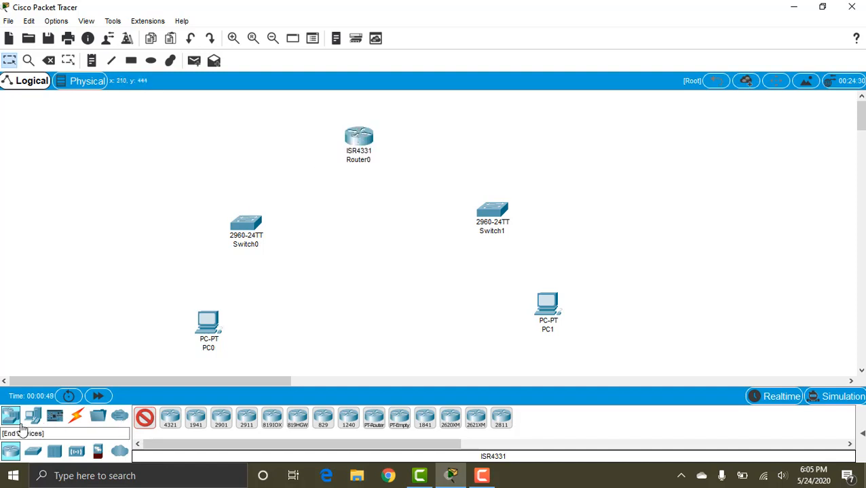
Step: Cable PC0 to Switch0 and Switch0 to Router0 using the automatically chosen connection type
{"action": "left_click", "coordinate": [76, 416]}
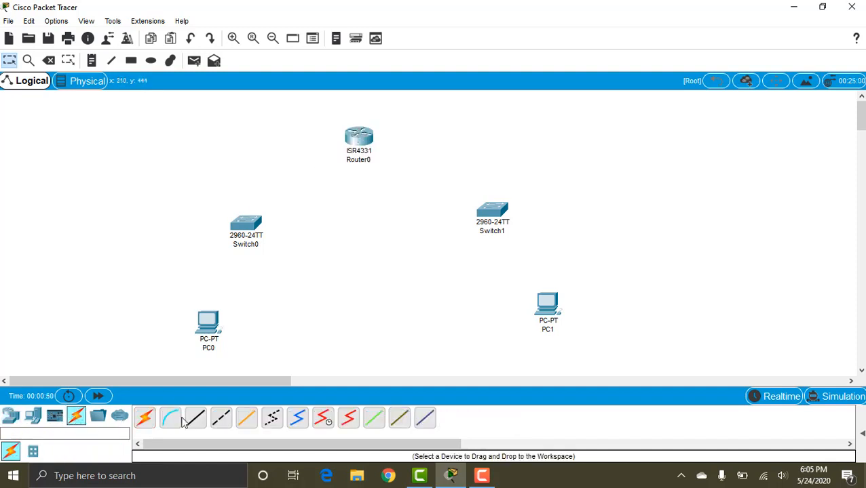
{"action": "left_click", "coordinate": [145, 420]}
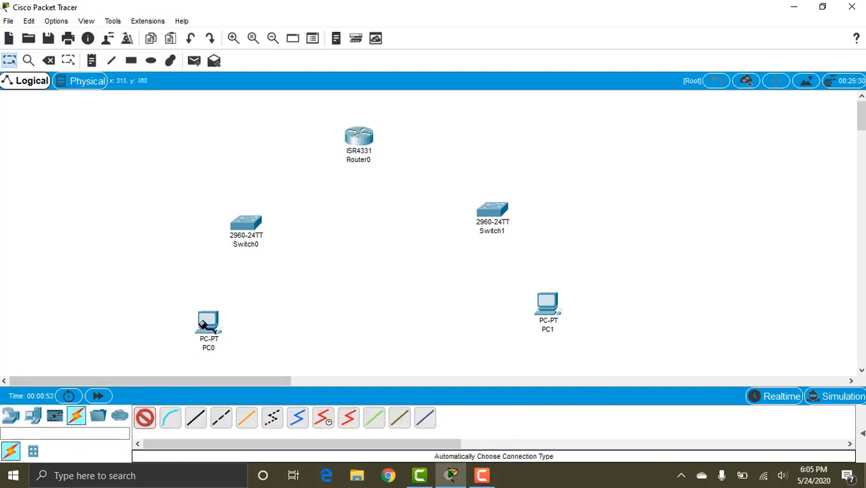
{"action": "left_click", "coordinate": [200, 330]}
{"action": "left_click", "coordinate": [243, 224]}
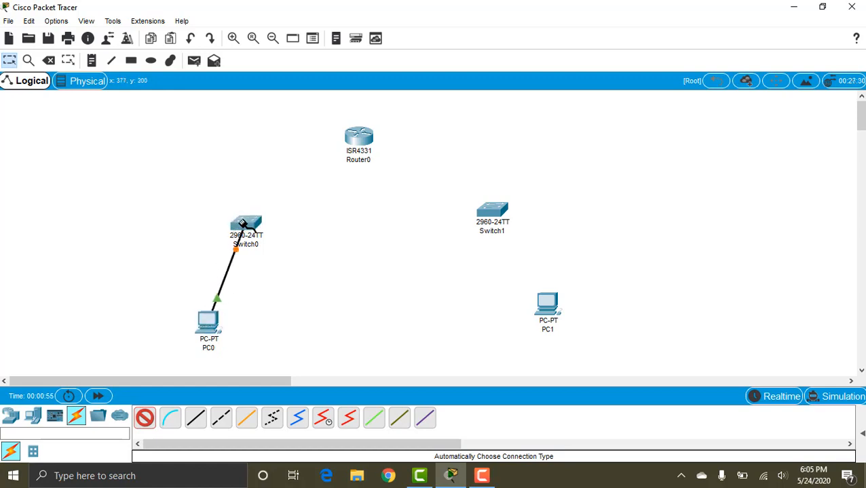
{"action": "left_click", "coordinate": [243, 224]}
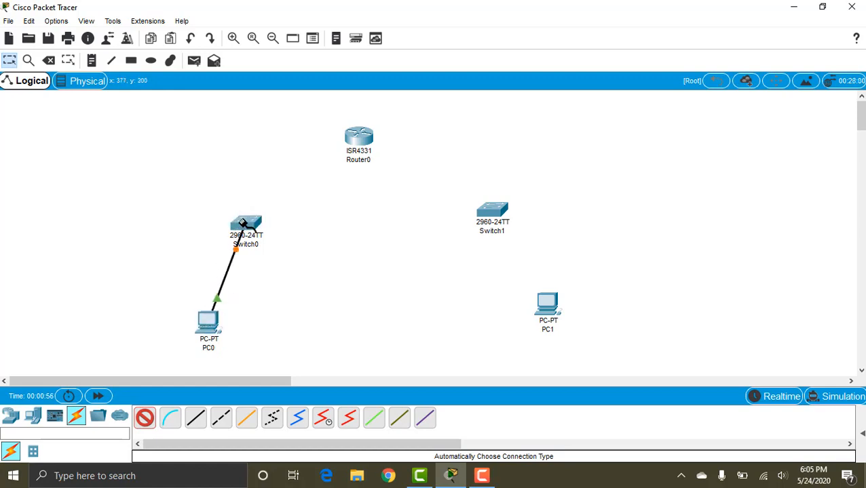
{"action": "left_click", "coordinate": [356, 138]}
Step: Cable Router0 to Switch1 and Switch1 to PC1 with automatic connections, and leave cabling mode
{"action": "left_click", "coordinate": [356, 137]}
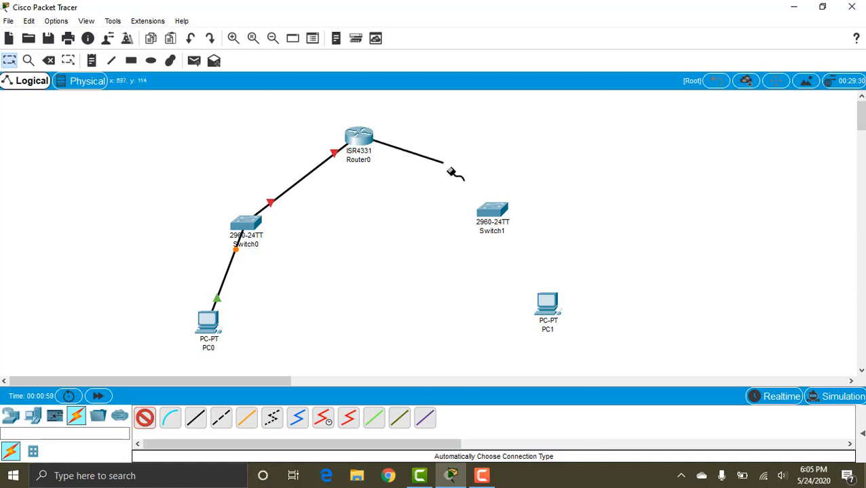
{"action": "left_click", "coordinate": [499, 221]}
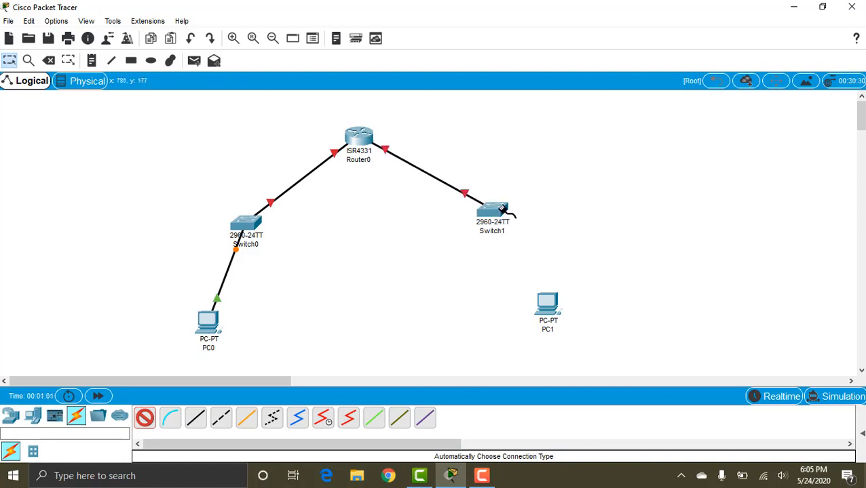
{"action": "left_click", "coordinate": [499, 215]}
{"action": "left_click", "coordinate": [552, 320]}
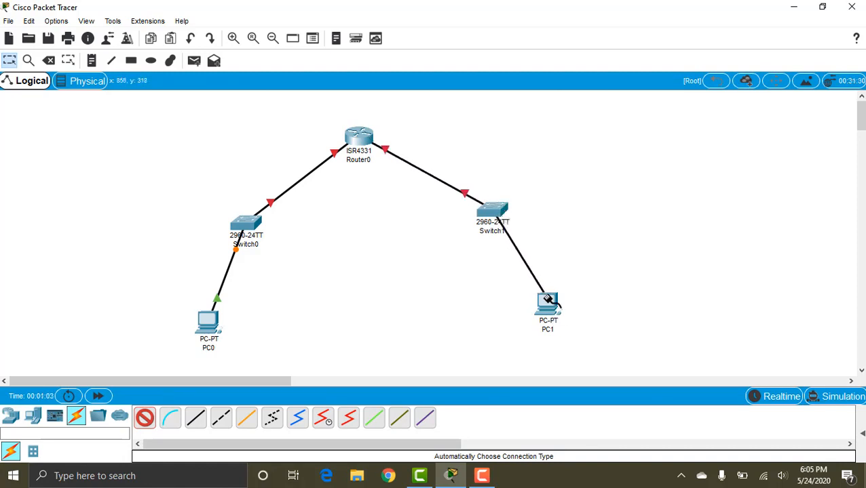
{"action": "left_click", "coordinate": [145, 423]}
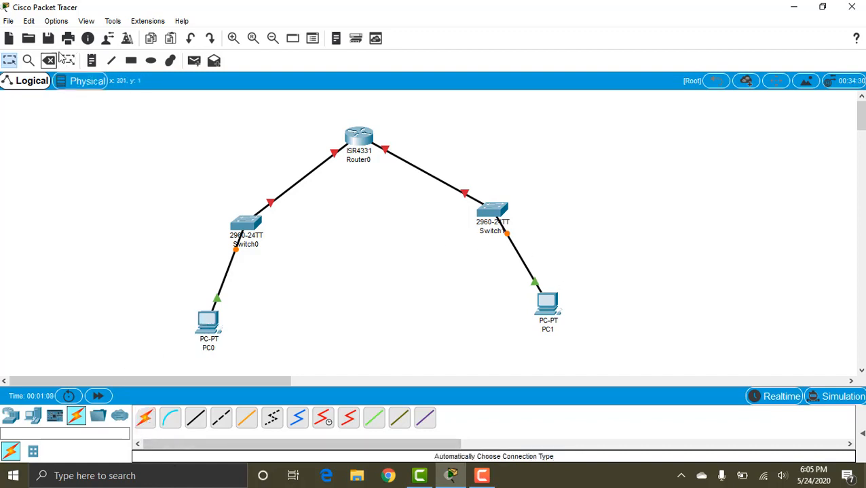
Step: Add the text note "server-1" beside PC0 and the text note "server-2" beside PC1
{"action": "left_click", "coordinate": [99, 61]}
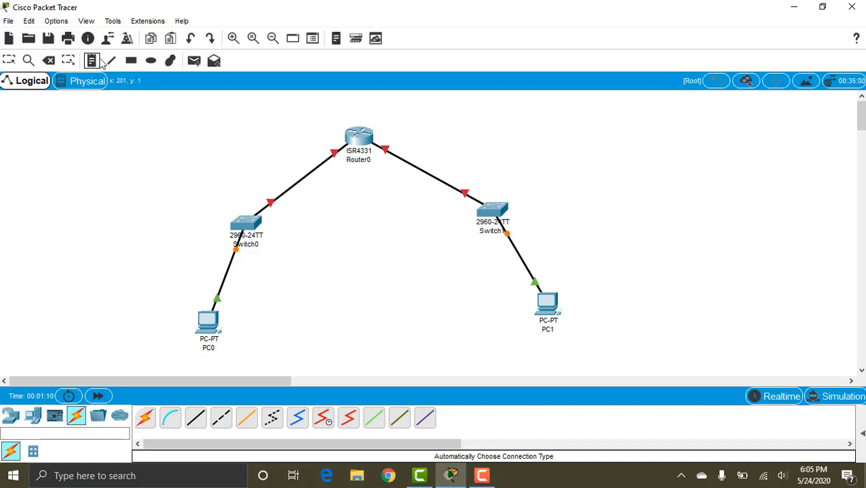
{"action": "left_click", "coordinate": [111, 308]}
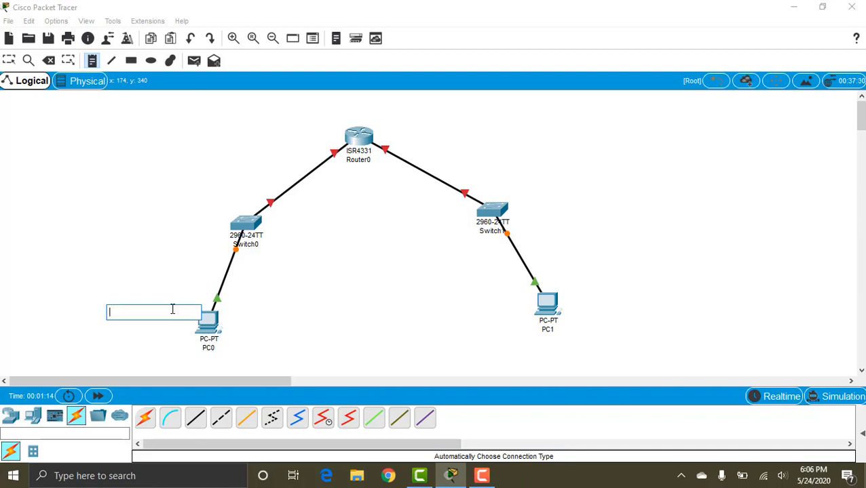
{"action": "type", "text": "server-1"}
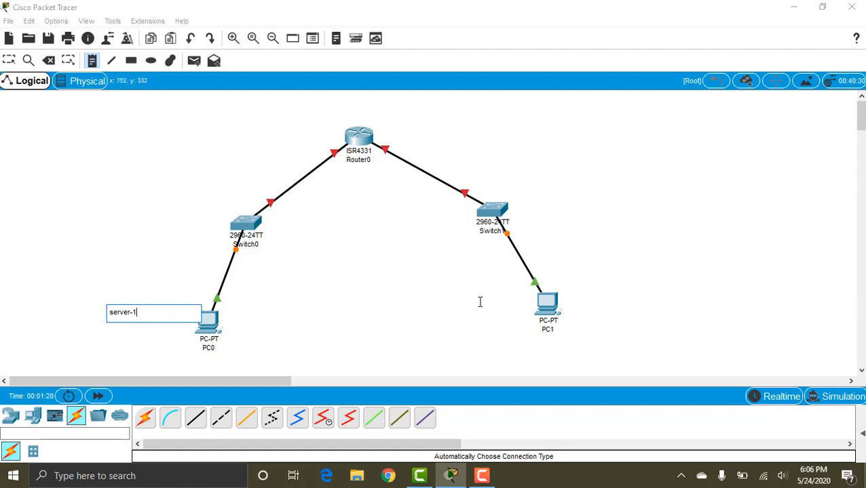
{"action": "left_click", "coordinate": [563, 297]}
{"action": "type", "text": "server-2"}
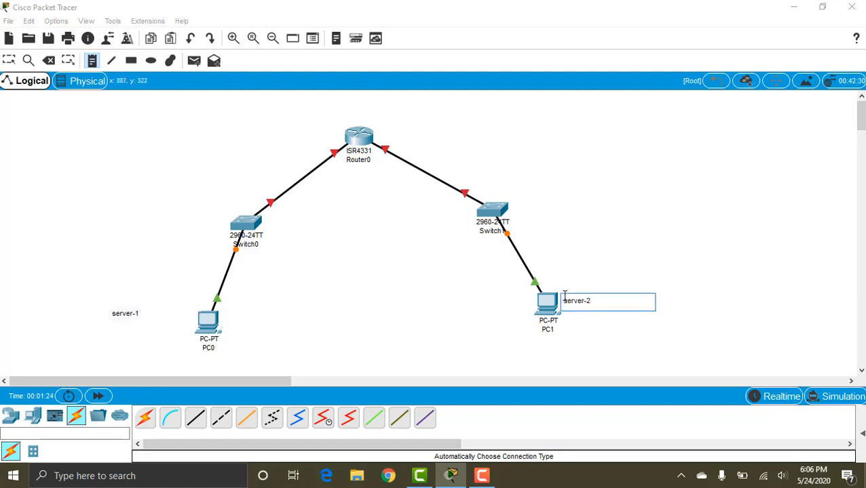
Step: Label Switch1 with the note "switch2" and Switch0 with the note "switch1"
{"action": "left_click", "coordinate": [516, 202]}
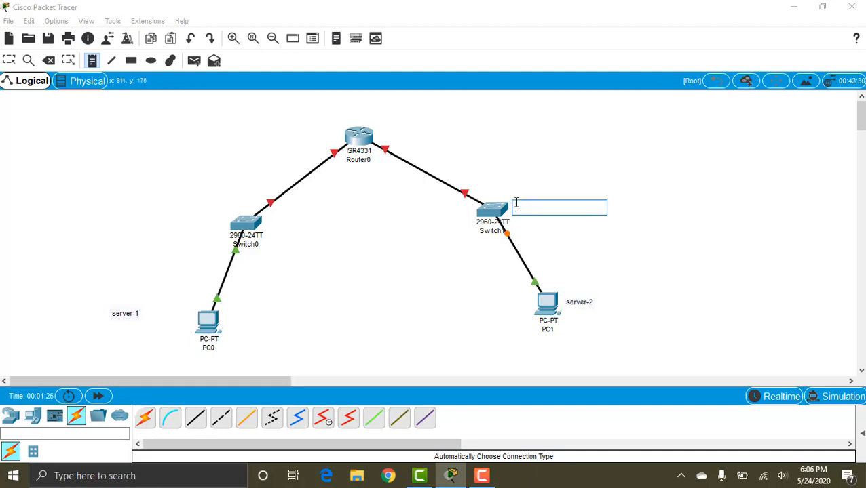
{"action": "type", "text": "switch2"}
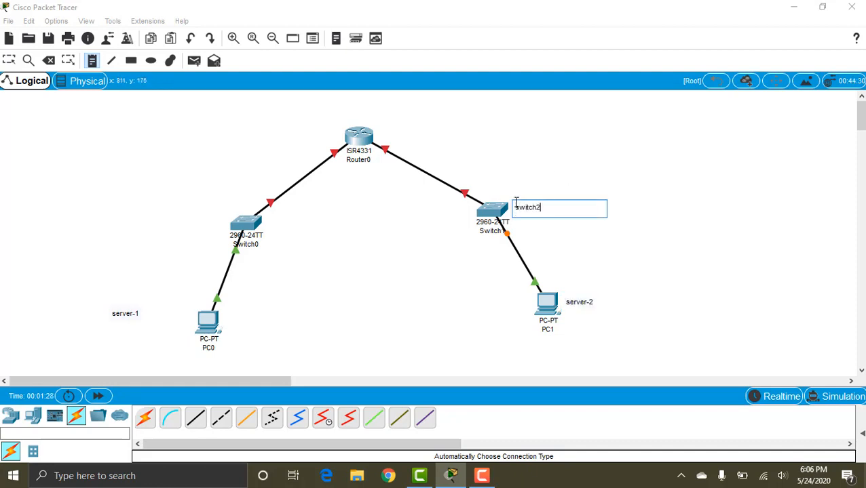
{"action": "left_click", "coordinate": [168, 209]}
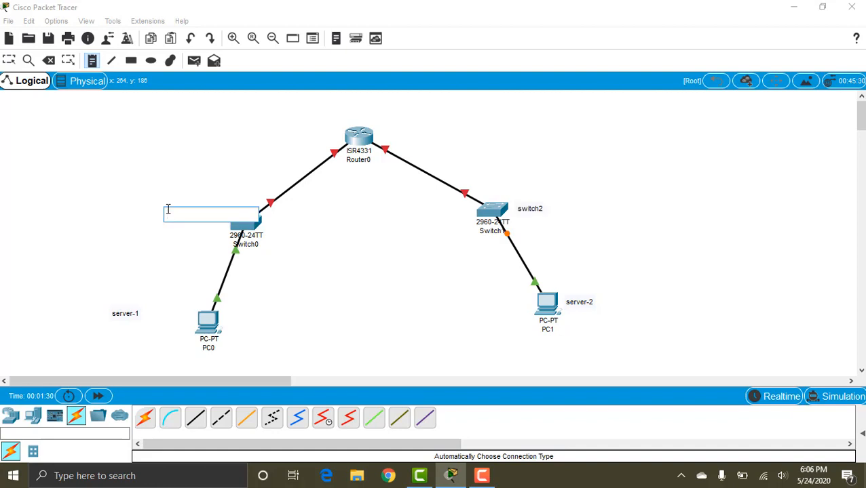
{"action": "type", "text": "switc"}
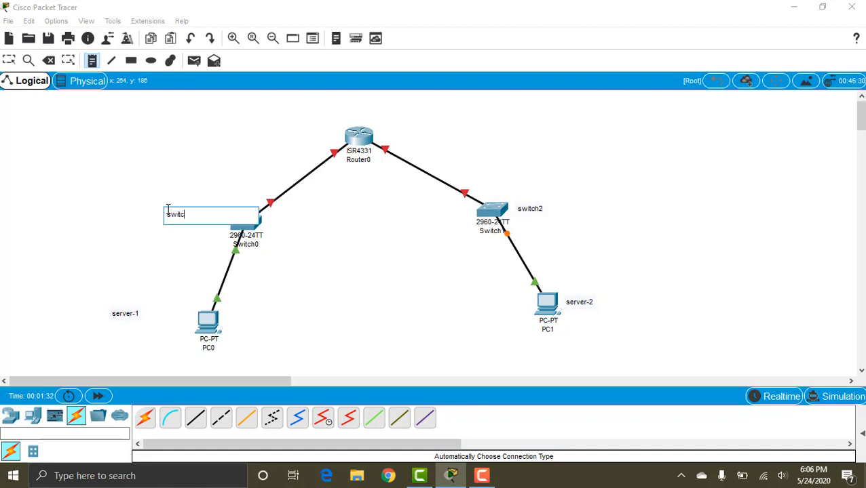
{"action": "type", "text": "h1"}
Step: Add two "router" notes, one directly above Router0 and one to its upper left, and return to the selection tool
{"action": "left_click", "coordinate": [350, 113]}
{"action": "type", "text": "router"}
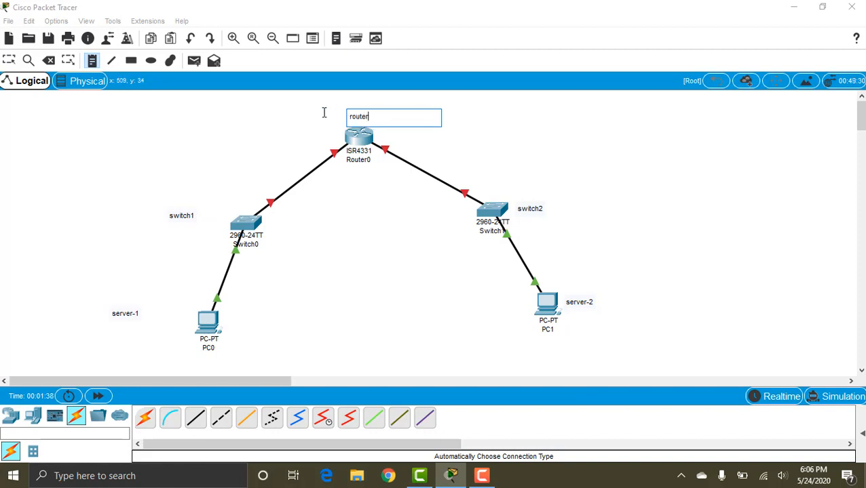
{"action": "left_click", "coordinate": [295, 114]}
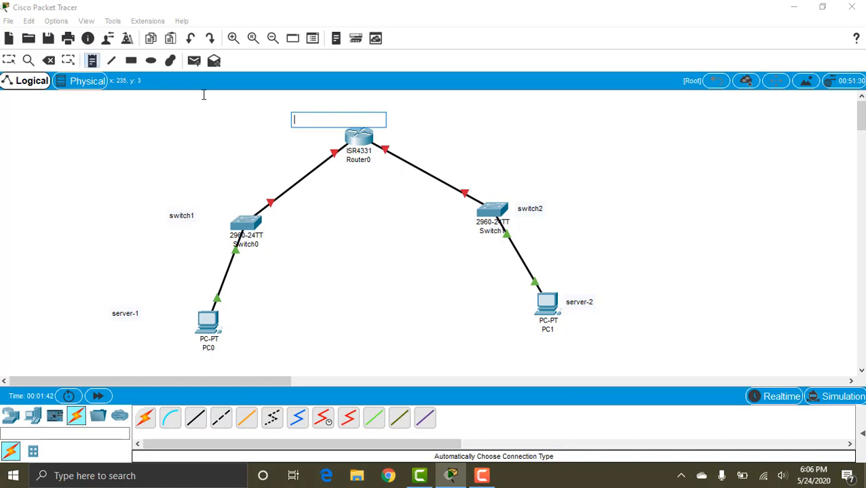
{"action": "type", "text": "router"}
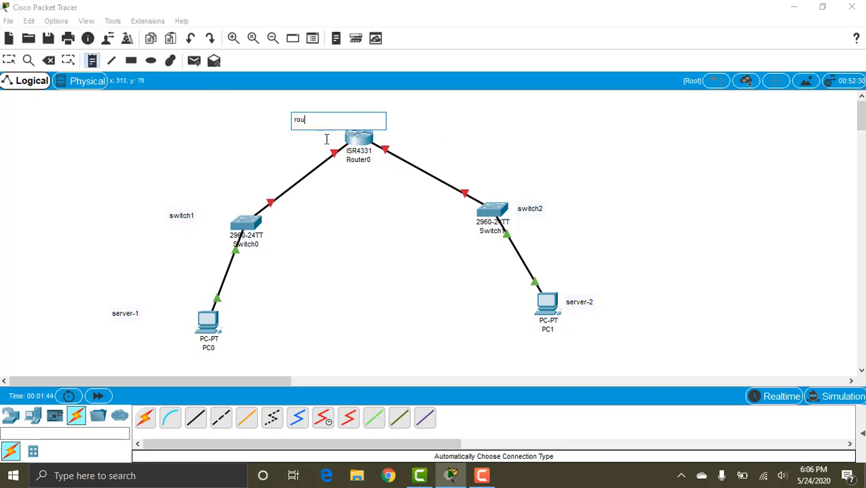
{"action": "left_click", "coordinate": [426, 107]}
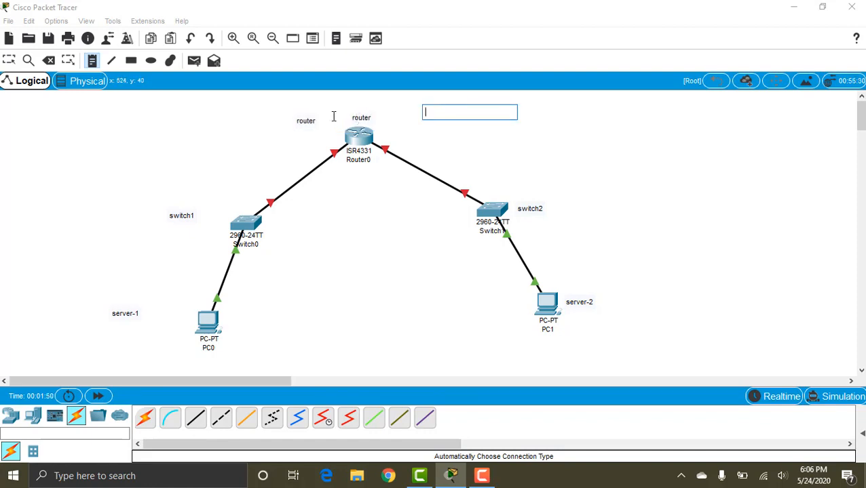
{"action": "left_click", "coordinate": [9, 60]}
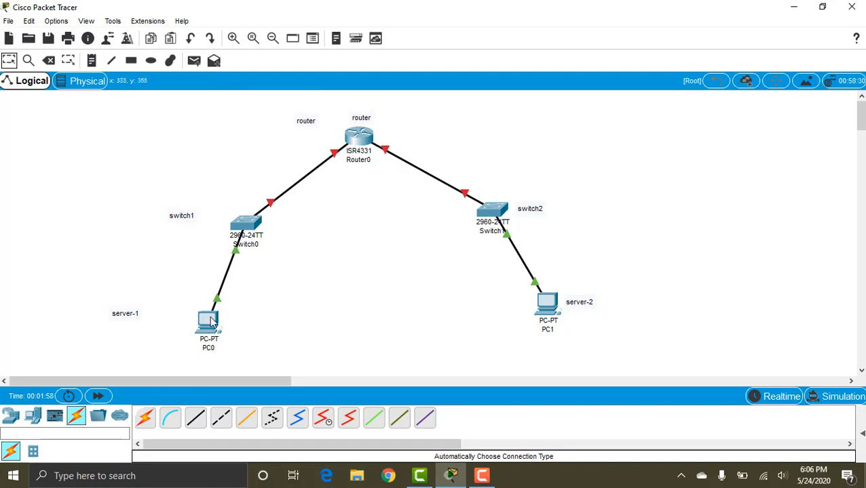
Step: Set PC0's static IP address to 10.0.0.5 with the default subnet mask 255.0.0.0
{"action": "mouse_move", "coordinate": [213, 325]}
{"action": "mouse_move", "coordinate": [545, 324]}
{"action": "left_click", "coordinate": [207, 325]}
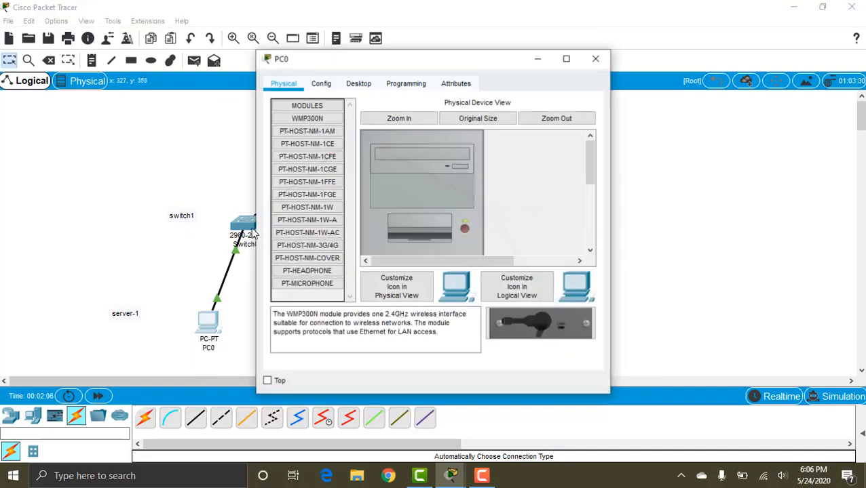
{"action": "left_click", "coordinate": [320, 84]}
{"action": "left_click", "coordinate": [358, 84]}
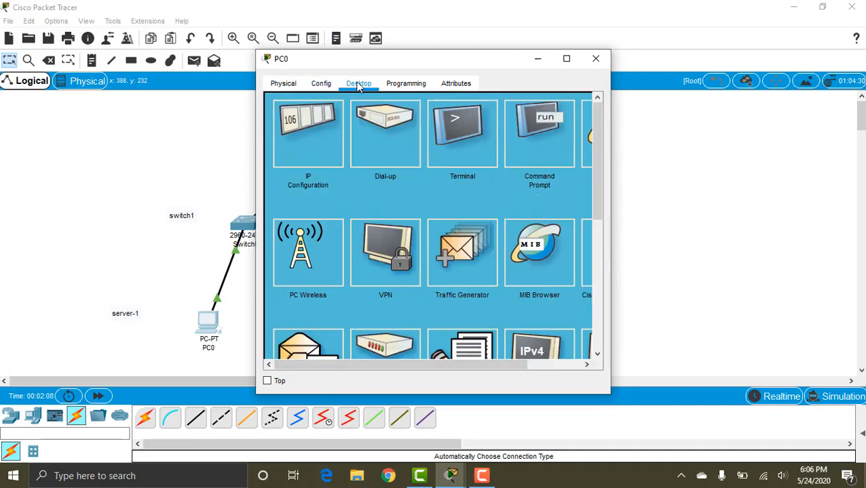
{"action": "left_click", "coordinate": [306, 135]}
{"action": "left_click", "coordinate": [403, 174]}
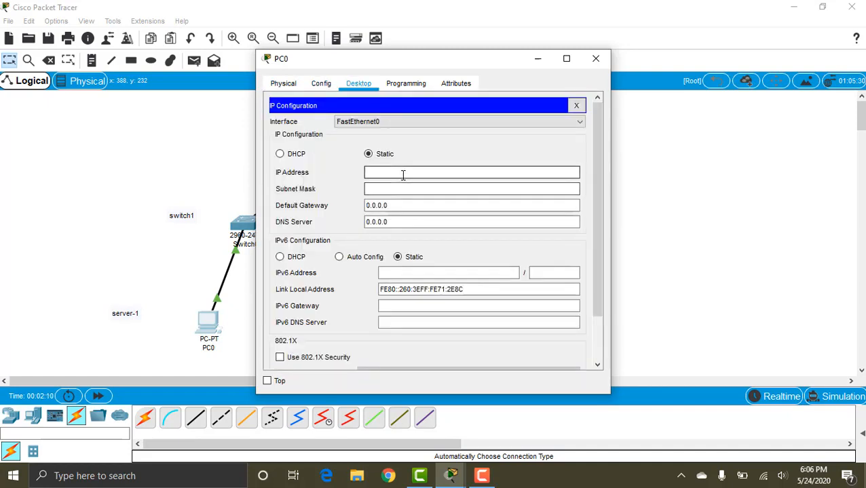
{"action": "type", "text": "10.0.0.5"}
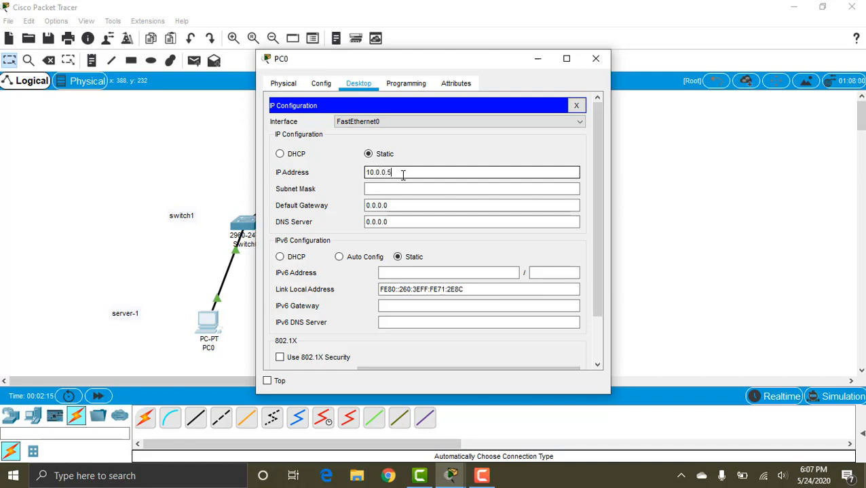
{"action": "key", "text": "Tab"}
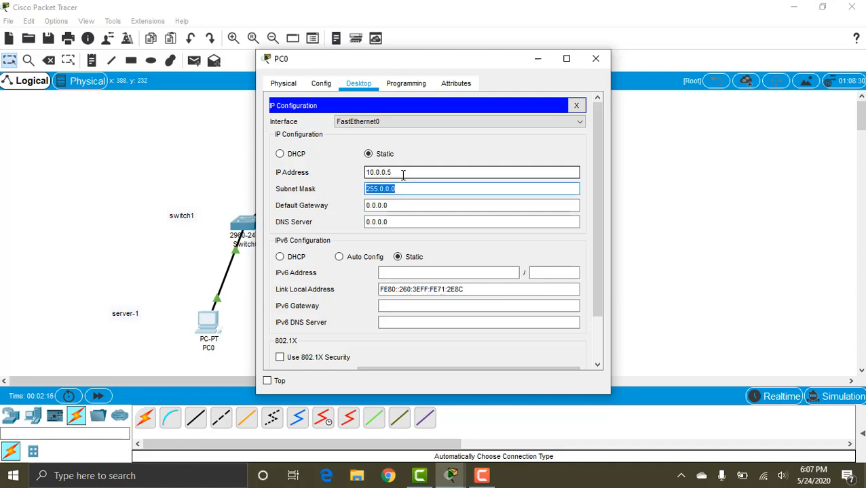
Step: Set PC0's default gateway to 10.0.0.1 and close its configuration window
{"action": "key", "text": "Tab"}
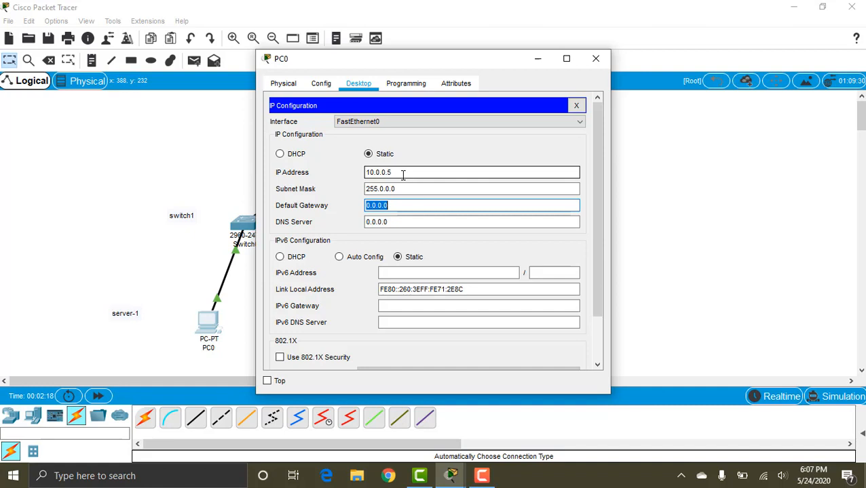
{"action": "type", "text": "10"}
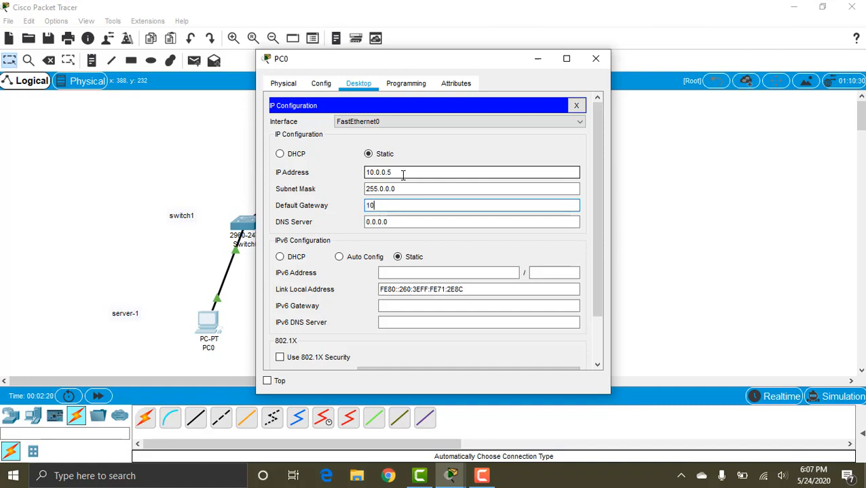
{"action": "type", "text": ".0.0.1"}
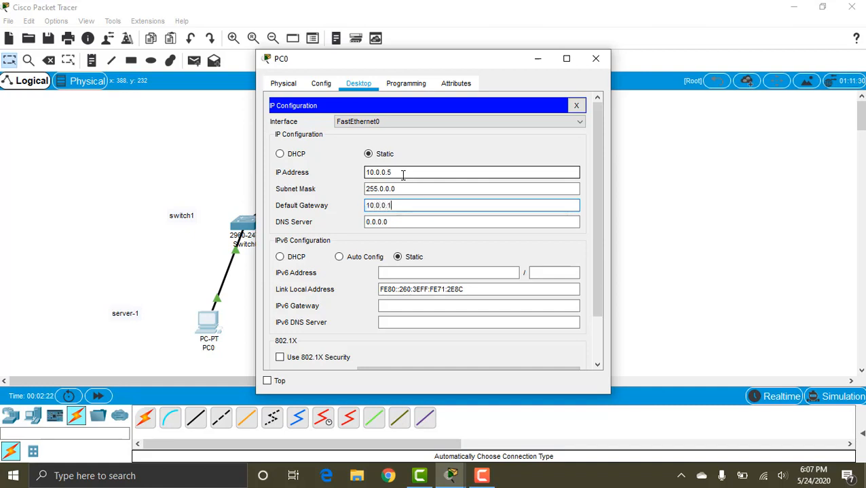
{"action": "left_click", "coordinate": [596, 58]}
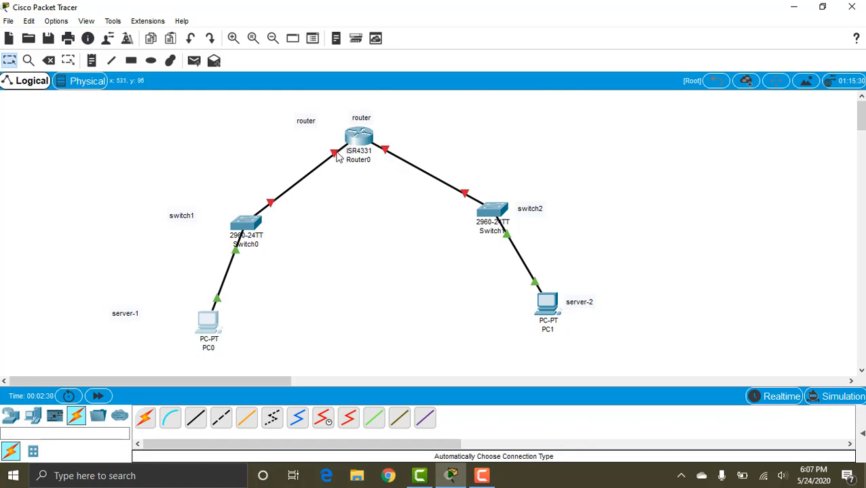
Step: Open Router0's command line interface and answer no to the initial configuration dialog
{"action": "mouse_move", "coordinate": [335, 158]}
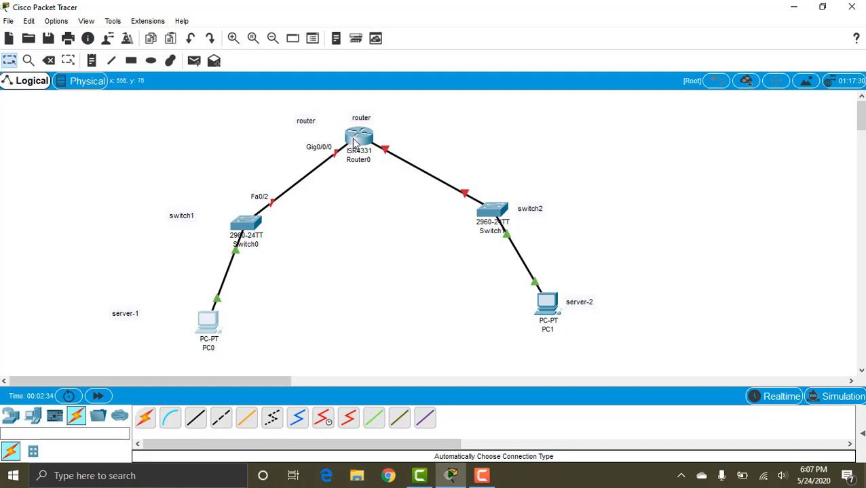
{"action": "left_click", "coordinate": [357, 137]}
{"action": "left_click", "coordinate": [351, 84]}
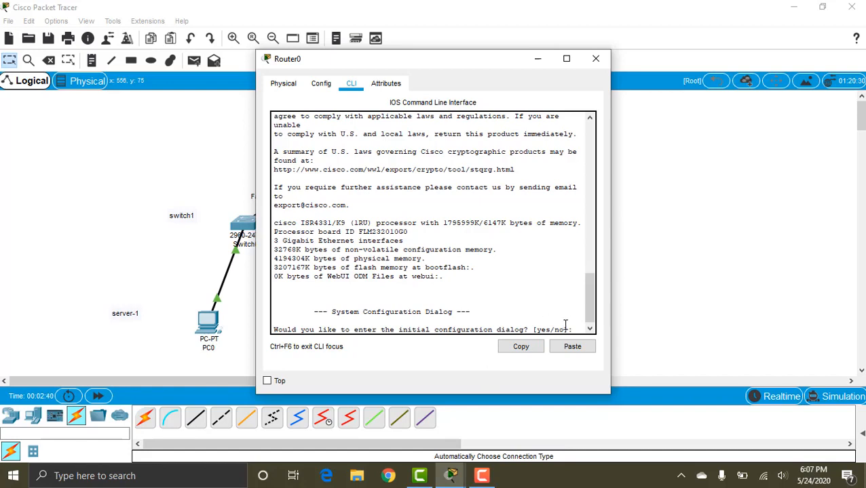
{"action": "type", "text": "no"}
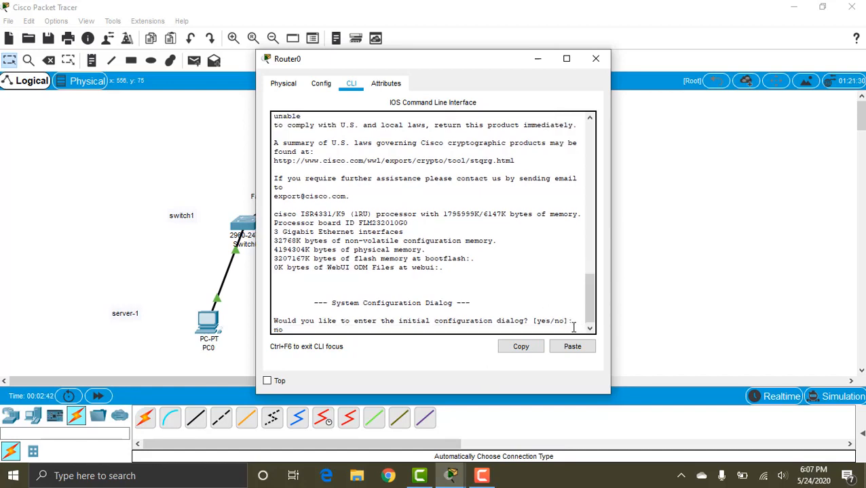
{"action": "key", "text": "Return"}
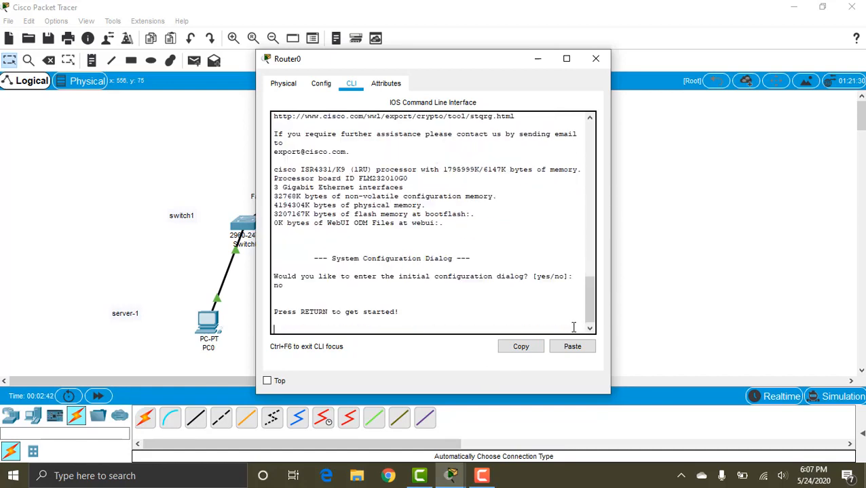
Step: Enlarge Router0's command line window and enter global configuration mode through privileged mode with ena and conf t
{"action": "left_click", "coordinate": [566, 58]}
{"action": "key", "text": "Return"}
{"action": "key", "text": "Return"}
{"action": "key", "text": "Return"}
{"action": "key", "text": "Return"}
{"action": "key", "text": "Return"}
{"action": "type", "text": "er>e"}
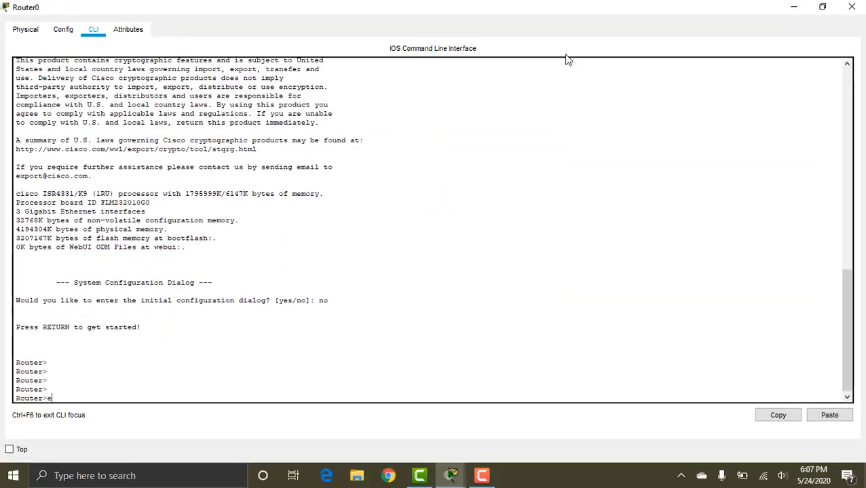
{"action": "type", "text": "na"}
{"action": "key", "text": "Return"}
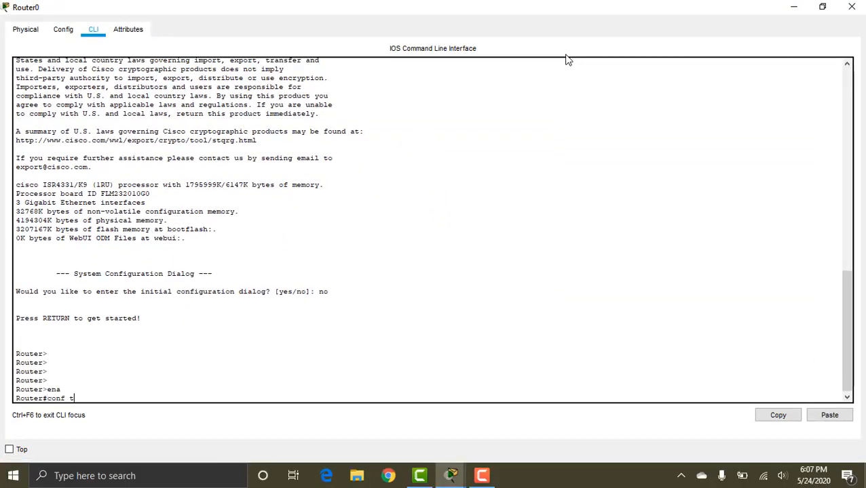
{"action": "type", "text": "conf t"}
{"action": "key", "text": "Return"}
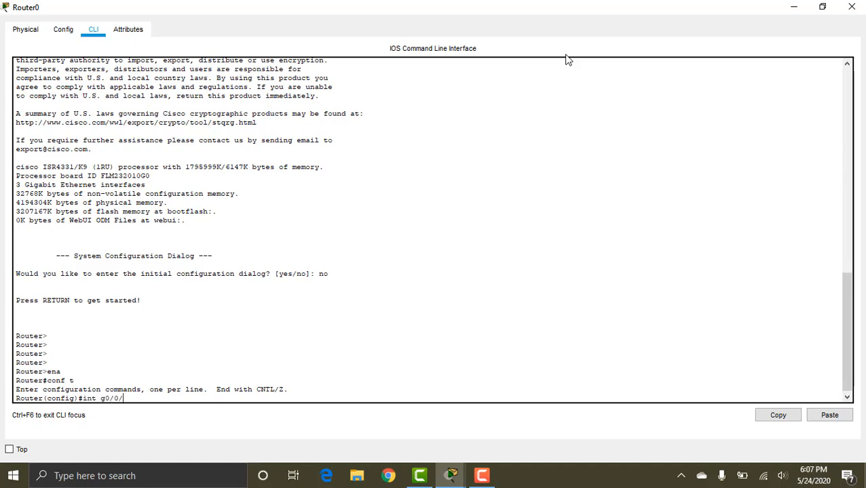
Step: Assign interface g0/0/0 the address 10.0.0.1 with mask 255.0.0.0, enable it with no shut and return to the topology
{"action": "type", "text": "int g0/0/0"}
{"action": "key", "text": "Return"}
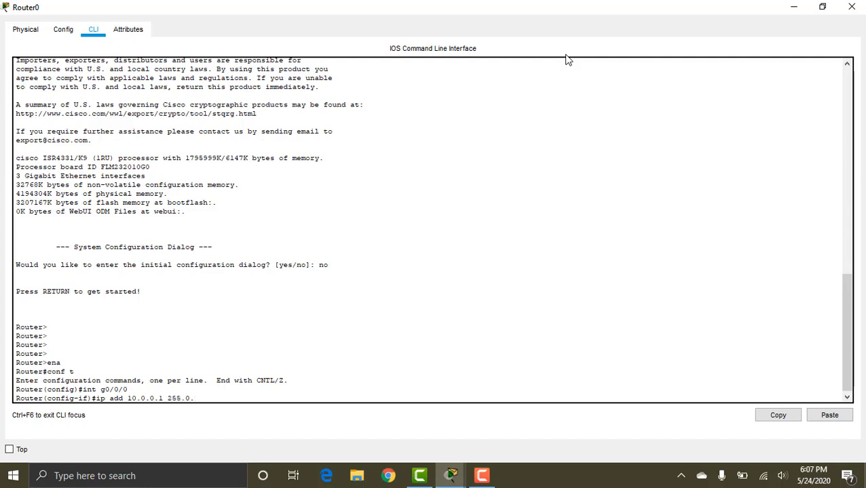
{"action": "key", "text": "Return"}
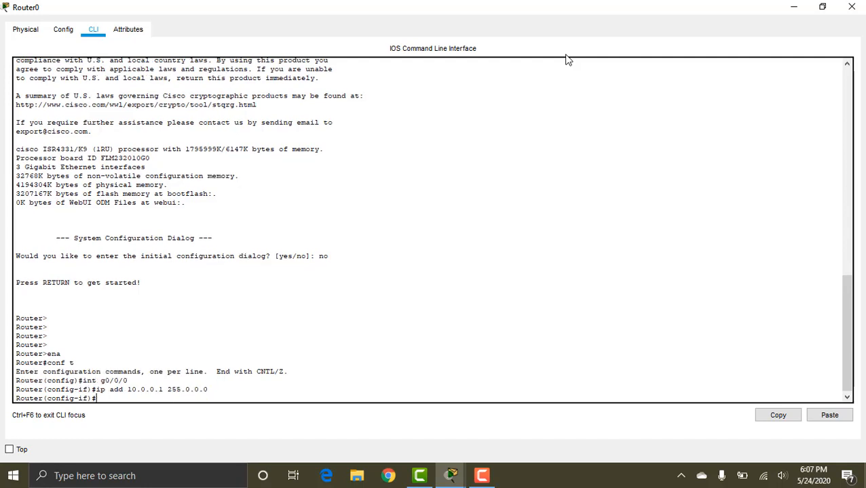
{"action": "type", "text": "no sh"}
{"action": "key", "text": "Return"}
{"action": "key", "text": "Return"}
{"action": "key", "text": "alt+Tab"}
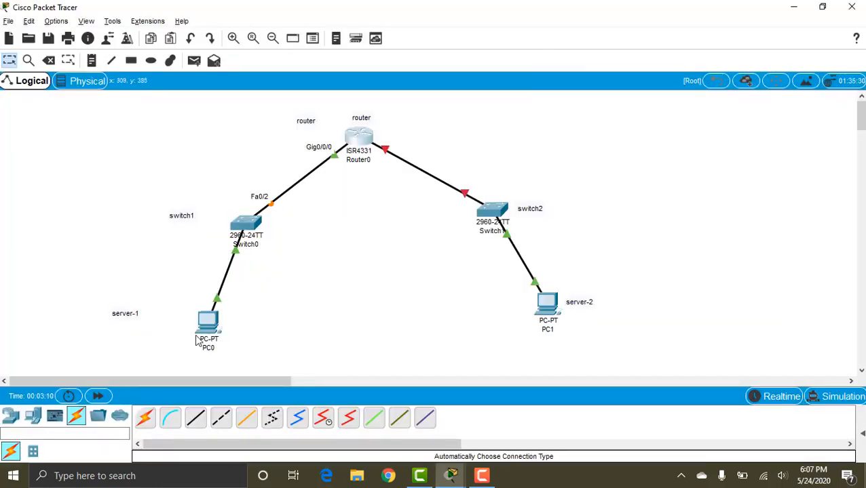
Step: Set PC1's static IP address to 11.0.0.5 with the default subnet mask 255.0.0.0
{"action": "mouse_move", "coordinate": [361, 136]}
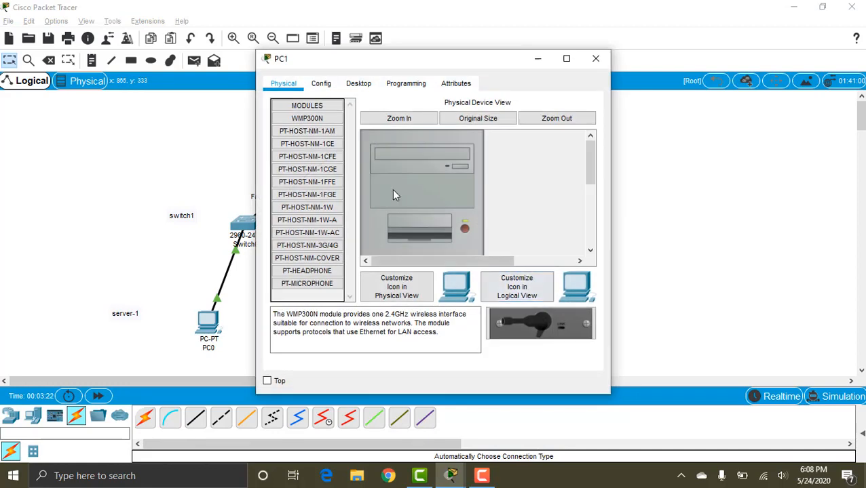
{"action": "left_click", "coordinate": [358, 86]}
{"action": "left_click", "coordinate": [311, 136]}
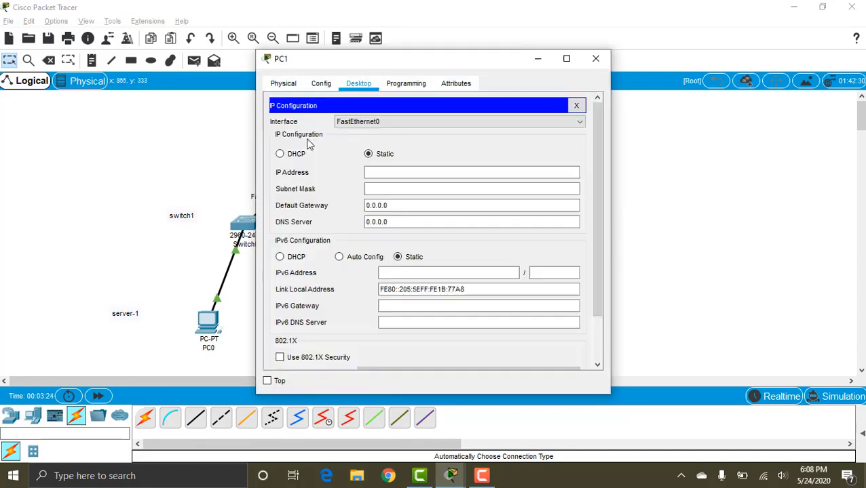
{"action": "left_click", "coordinate": [386, 174]}
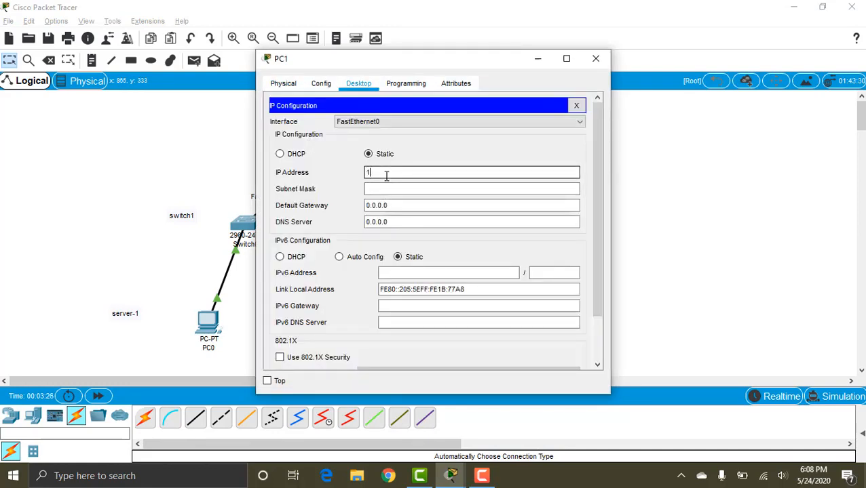
{"action": "type", "text": "11.0.0.5"}
{"action": "key", "text": "Tab"}
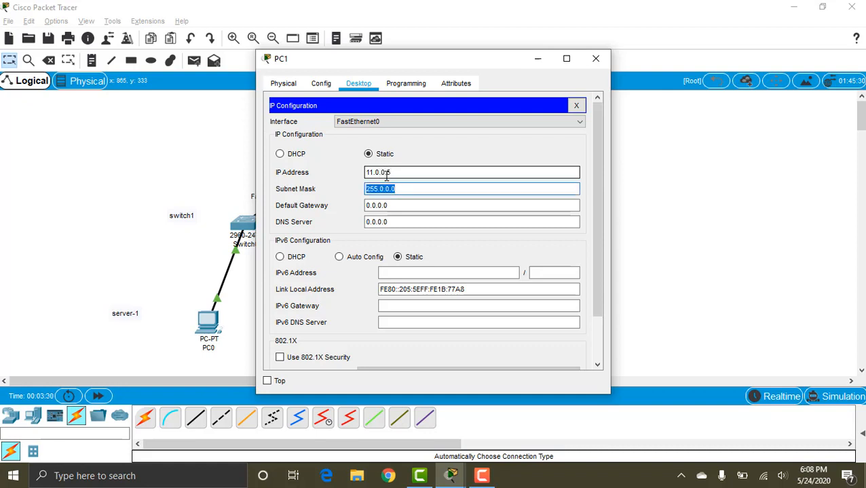
Step: Set PC1's default gateway to 11.0.0.1 and close its configuration window
{"action": "key", "text": "Tab"}
{"action": "type", "text": "11.0."}
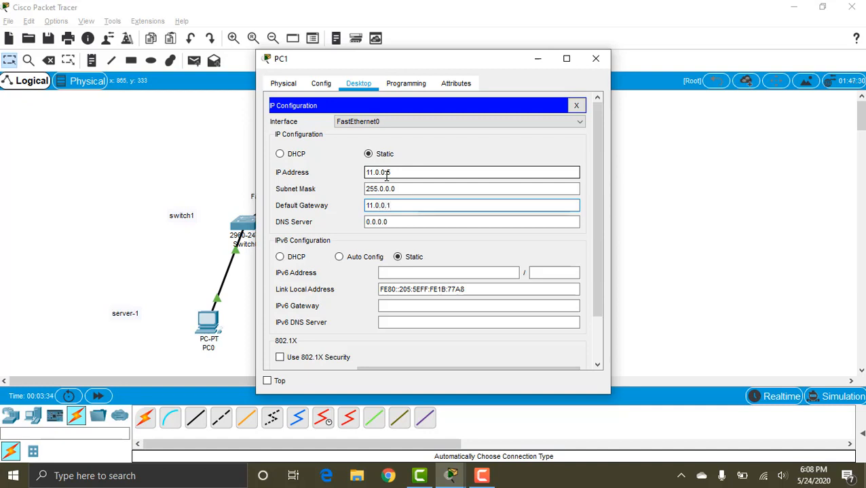
{"action": "left_click", "coordinate": [603, 62]}
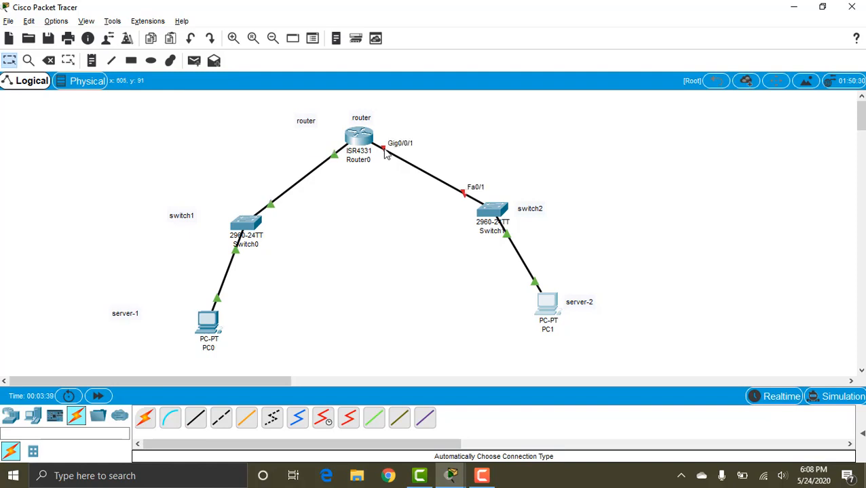
Step: Reopen Router0's command line in an enlarged window and enter configuration of interface g0/0/1
{"action": "left_click", "coordinate": [359, 136]}
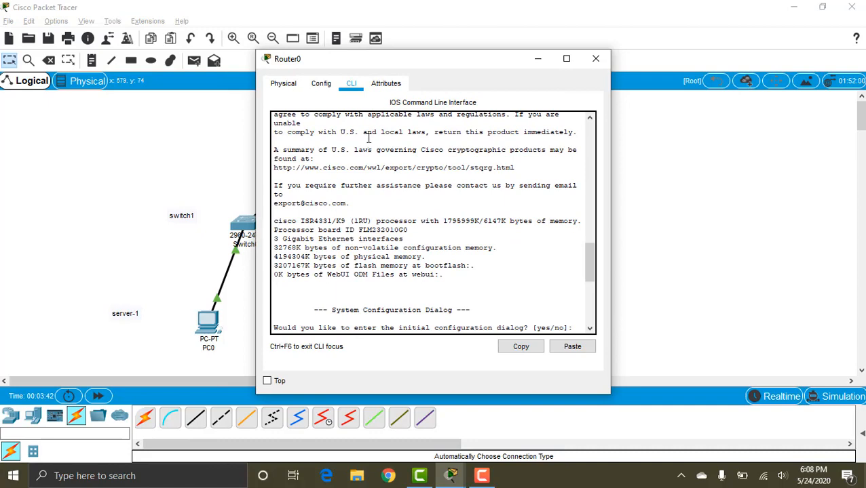
{"action": "left_click", "coordinate": [564, 58]}
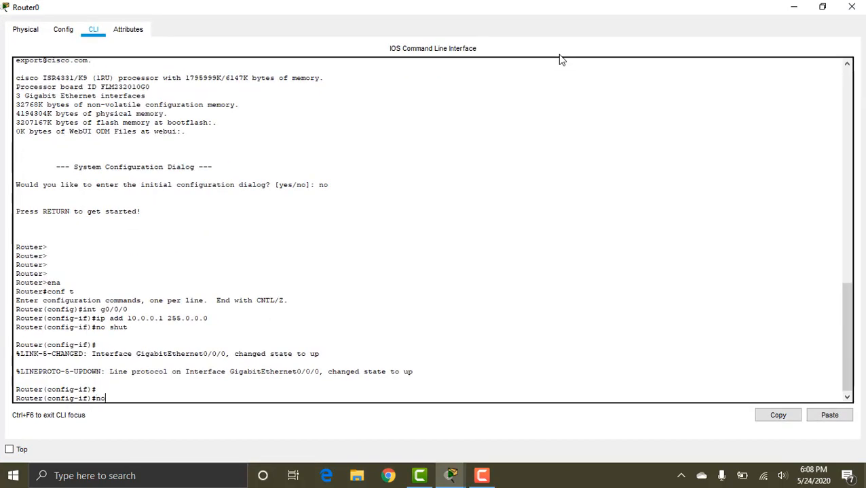
{"action": "key", "text": "BackSpace"}
{"action": "type", "text": "int g0."}
{"action": "key", "text": "BackSpace"}
{"action": "key", "text": "BackSpace"}
{"action": "key", "text": "BackSpace"}
{"action": "type", "text": "0/0/1"}
{"action": "key", "text": "Return"}
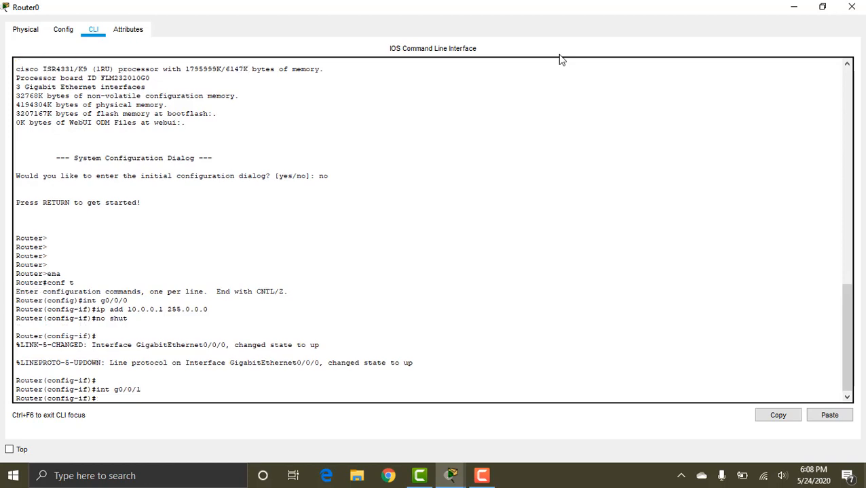
Step: Assign interface g0/0/1 the address 11.0.0.1 with mask 255.0.0.0, enable it with no shut and close Router0's window
{"action": "type", "text": "ip add 11.0.0.1 255.0.0."}
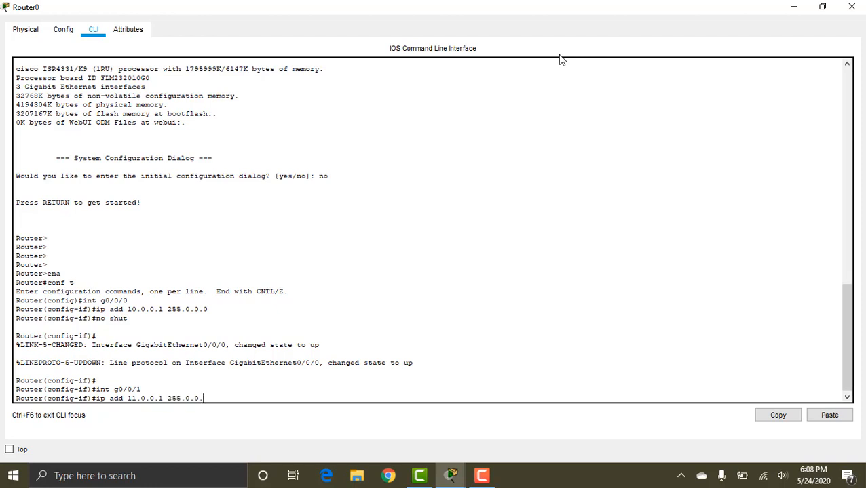
{"action": "type", "text": "0"}
{"action": "key", "text": "Return"}
{"action": "type", "text": "no shut"}
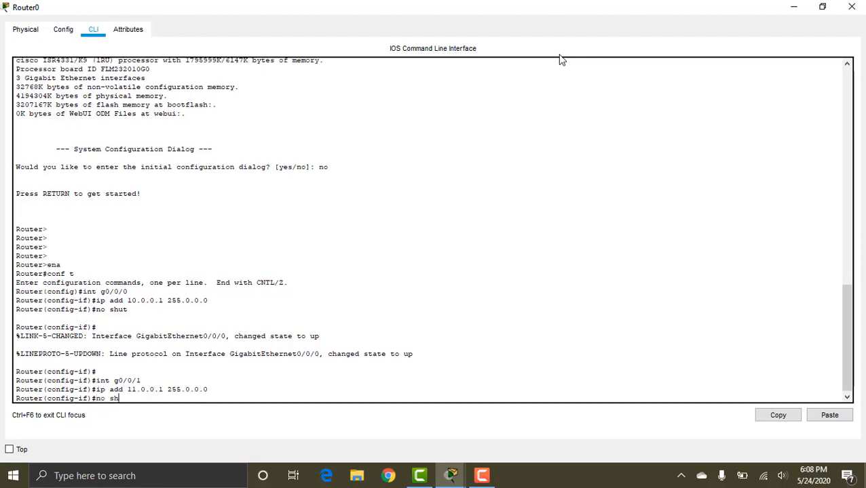
{"action": "key", "text": "Return"}
{"action": "key", "text": "Return"}
{"action": "key", "text": "Return"}
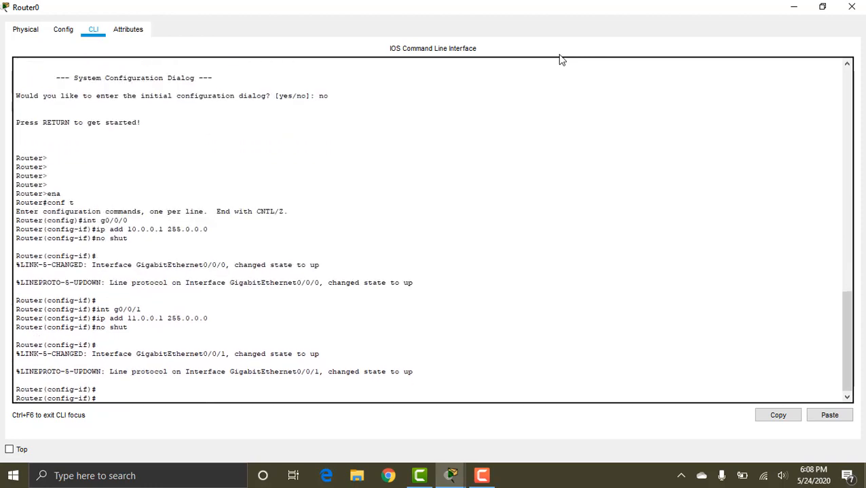
{"action": "left_click", "coordinate": [851, 8]}
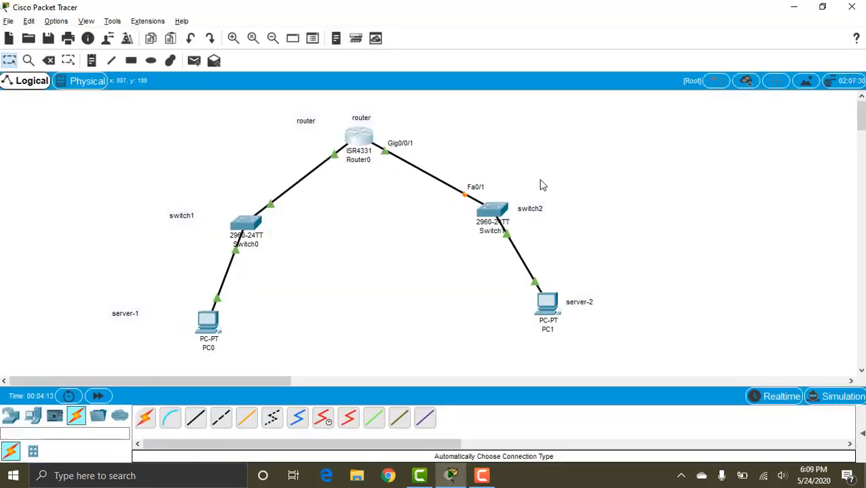
Step: Ping PC1 at 11.0.0.5 from PC0's Command Prompt and close PC0's window
{"action": "left_click", "coordinate": [210, 322]}
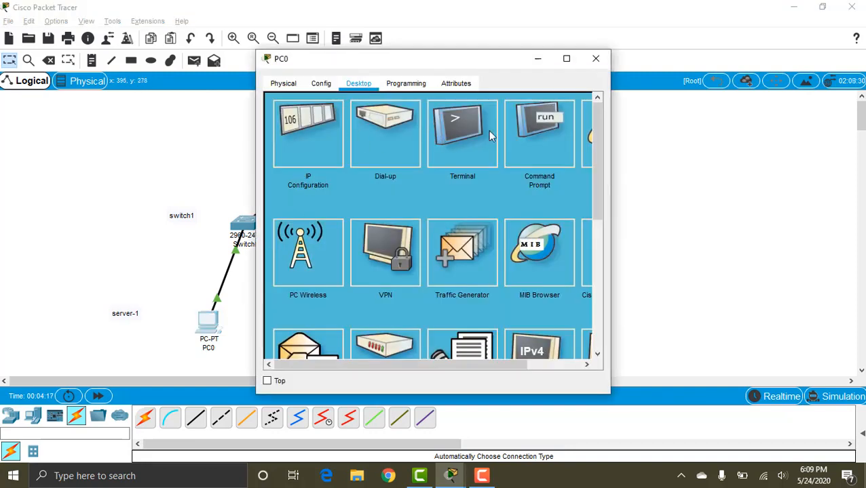
{"action": "left_click", "coordinate": [515, 133]}
{"action": "type", "text": "p"}
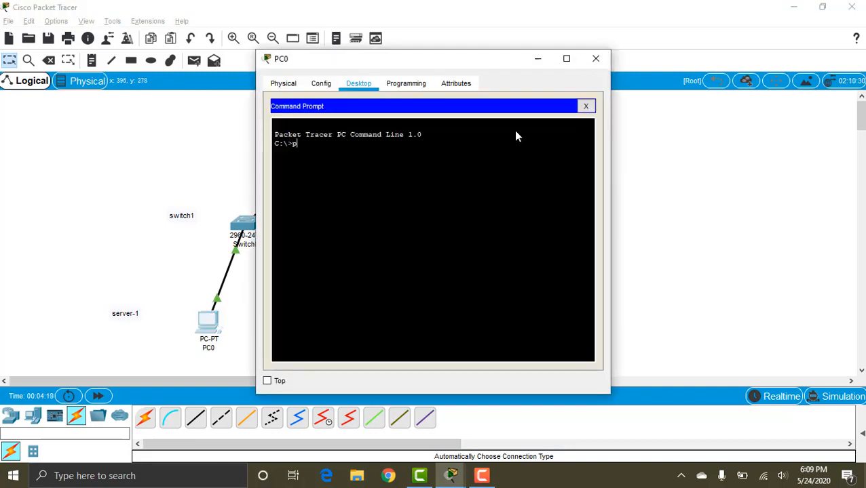
{"action": "type", "text": "ing"}
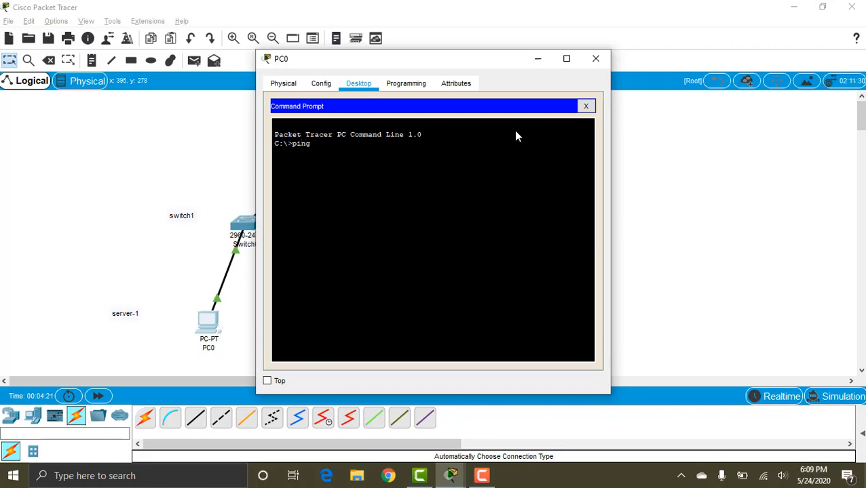
{"action": "type", "text": " 11.0"}
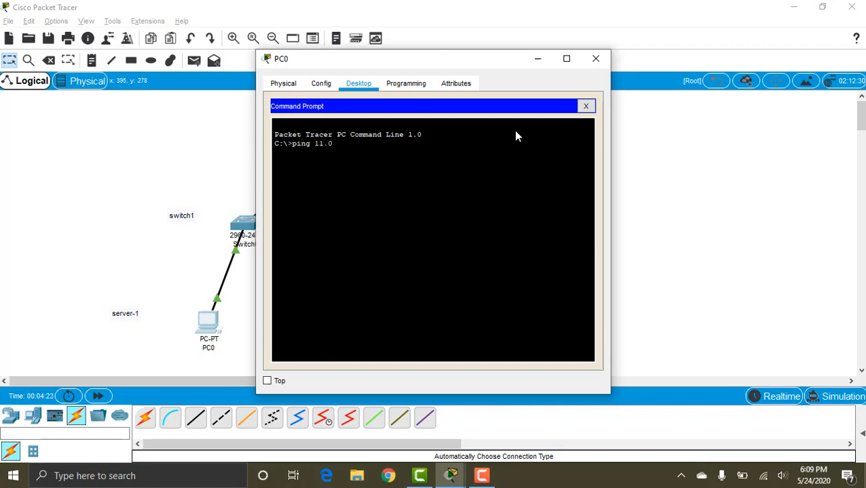
{"action": "type", "text": ".0"}
{"action": "type", "text": ".5"}
{"action": "key", "text": "Return"}
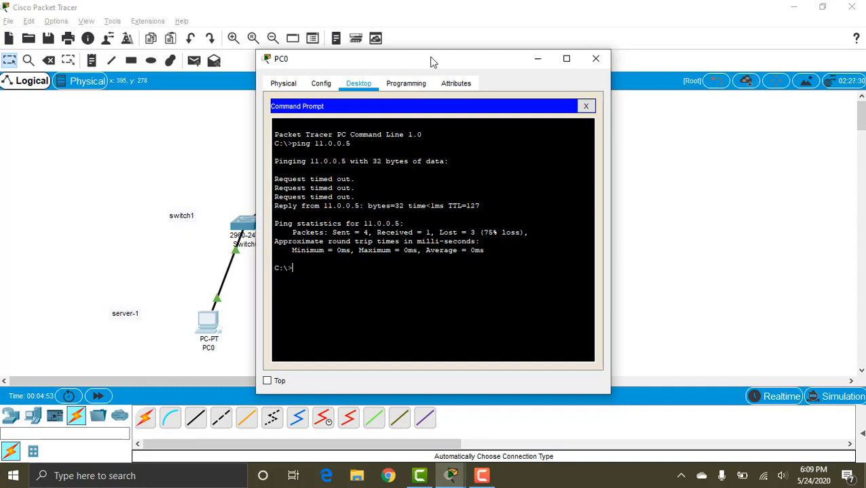
{"action": "left_click", "coordinate": [600, 60]}
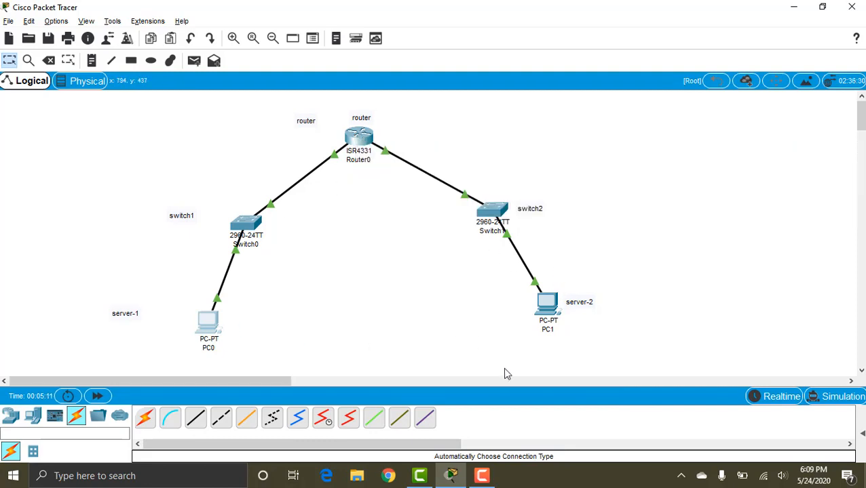
Step: Repeat the ping to 11.0.0.5 from PC0, close the Command Prompt and minimize PC0's window
{"action": "left_click", "coordinate": [207, 324]}
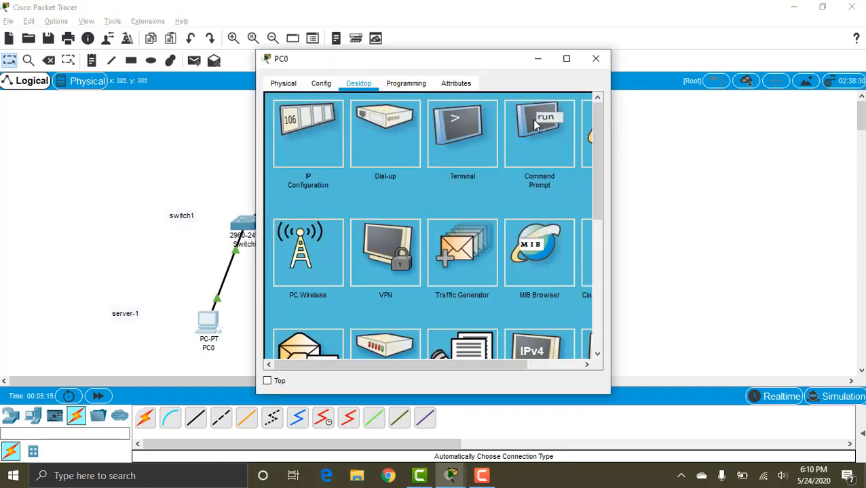
{"action": "left_click", "coordinate": [535, 125]}
{"action": "key", "text": "Up"}
{"action": "key", "text": "Return"}
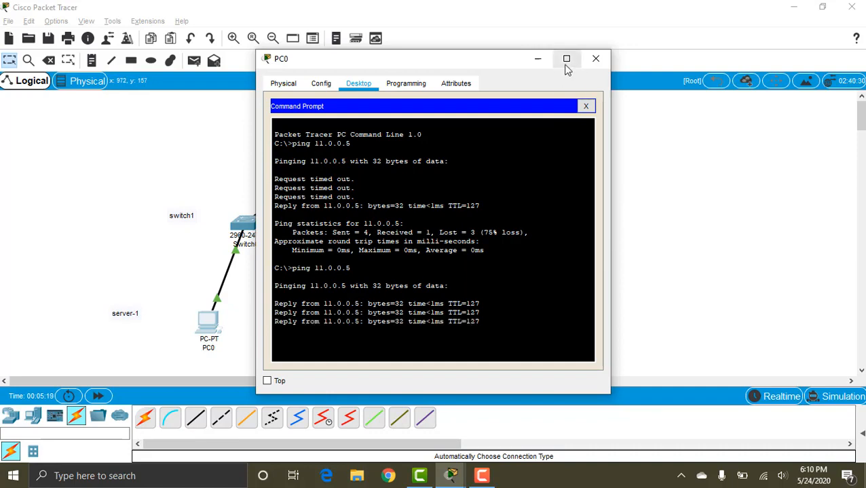
{"action": "left_click", "coordinate": [586, 107]}
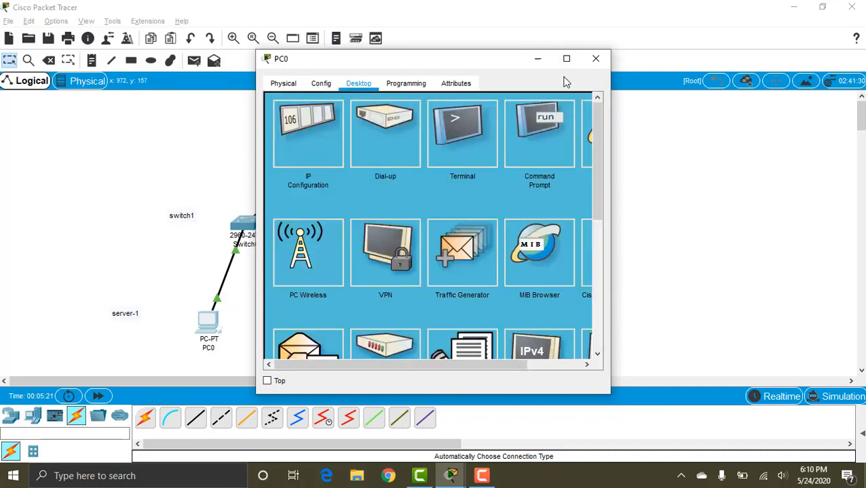
{"action": "left_click", "coordinate": [535, 59]}
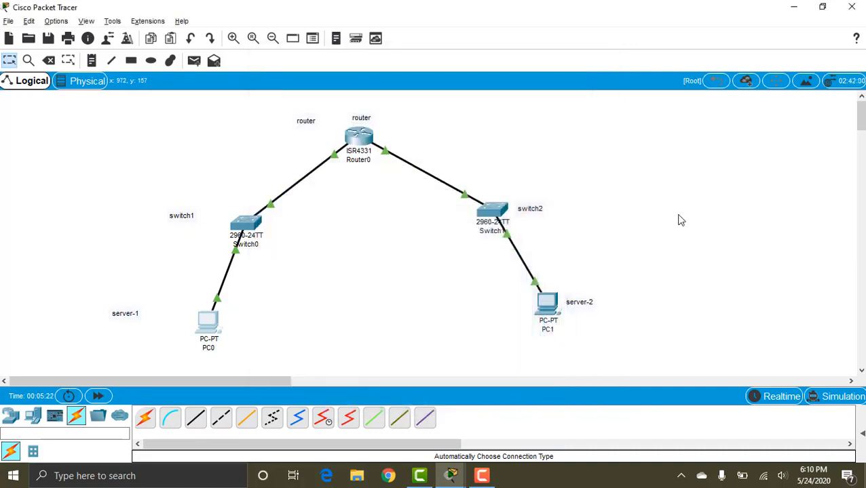
Step: Start playback in Simulation mode and ping 11.0.0.5 from PC0's Command Prompt to generate simulated traffic
{"action": "left_click", "coordinate": [826, 404]}
{"action": "left_click", "coordinate": [738, 285]}
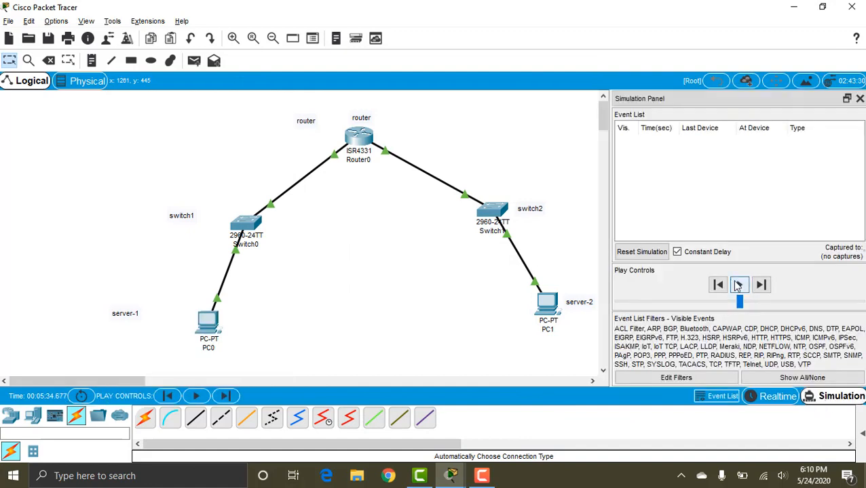
{"action": "mouse_move", "coordinate": [451, 474]}
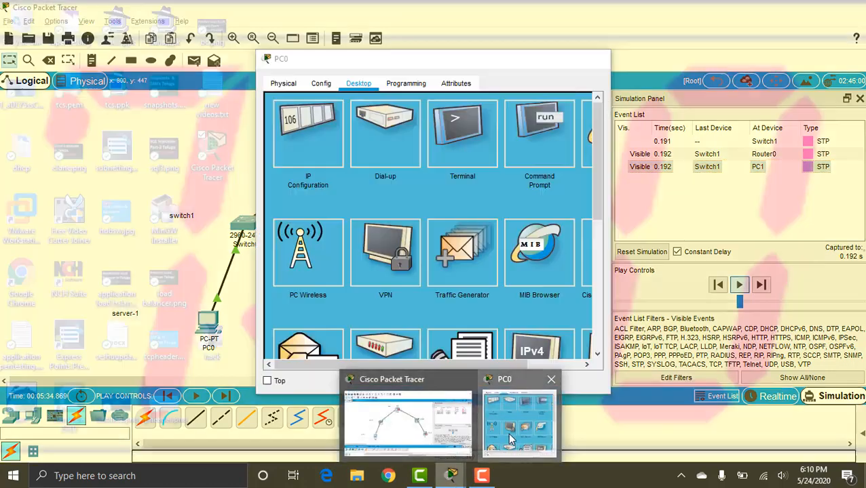
{"action": "left_click", "coordinate": [507, 433]}
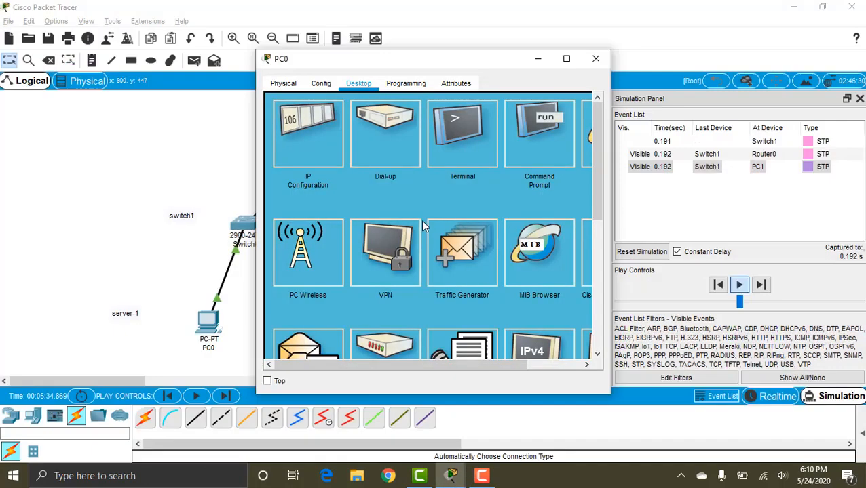
{"action": "left_click", "coordinate": [557, 127]}
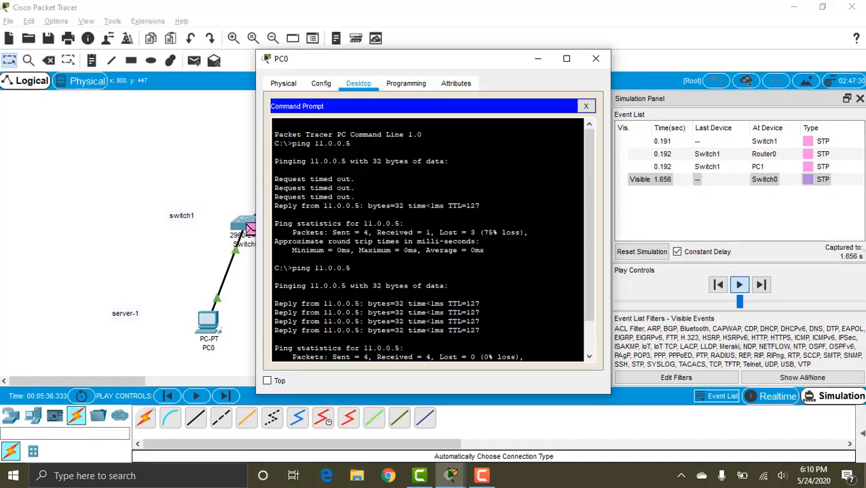
{"action": "key", "text": "Return"}
{"action": "key", "text": "Return"}
{"action": "key", "text": "Return"}
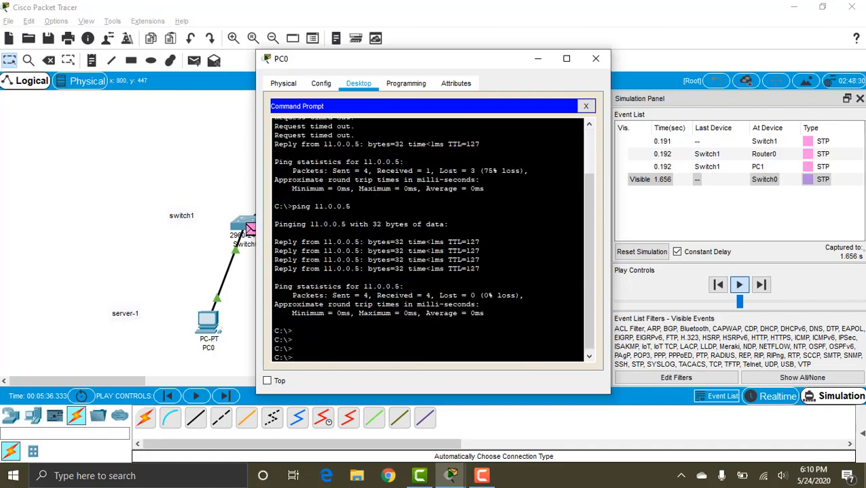
{"action": "key", "text": "Up"}
{"action": "key", "text": "Return"}
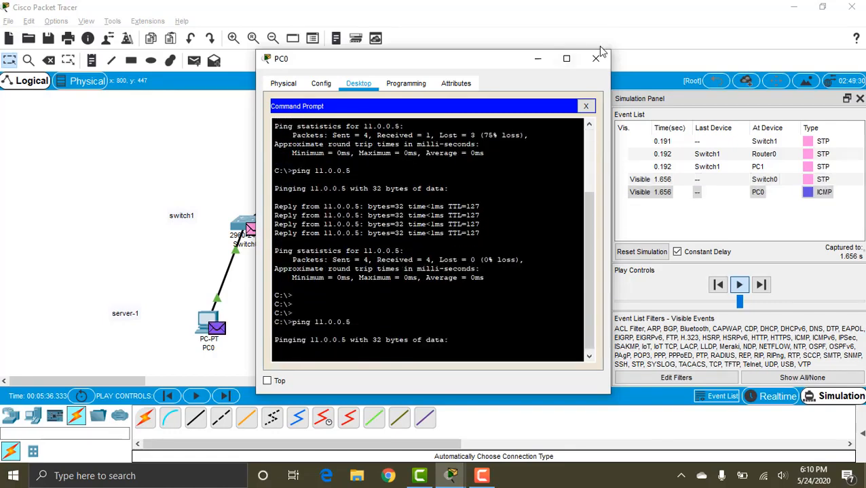
Step: Minimize PC0's window, follow the ICMP packet across the topology and close the Simulation Panel
{"action": "left_click", "coordinate": [536, 59]}
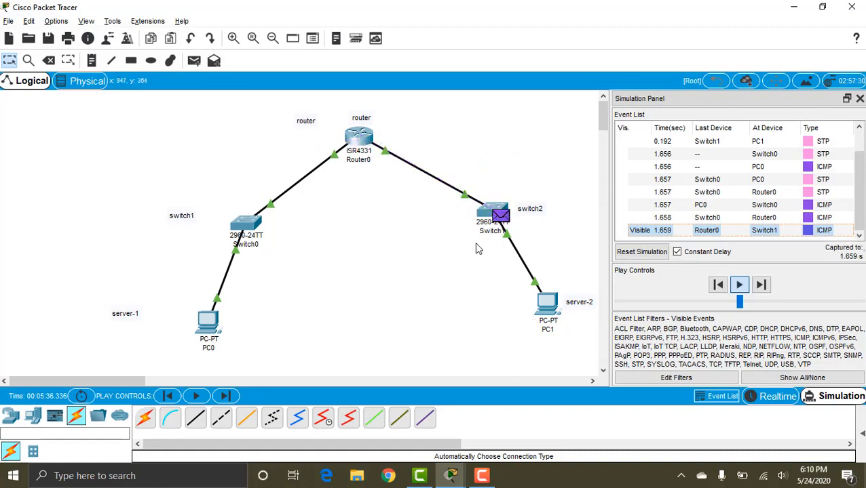
{"action": "mouse_move", "coordinate": [485, 207]}
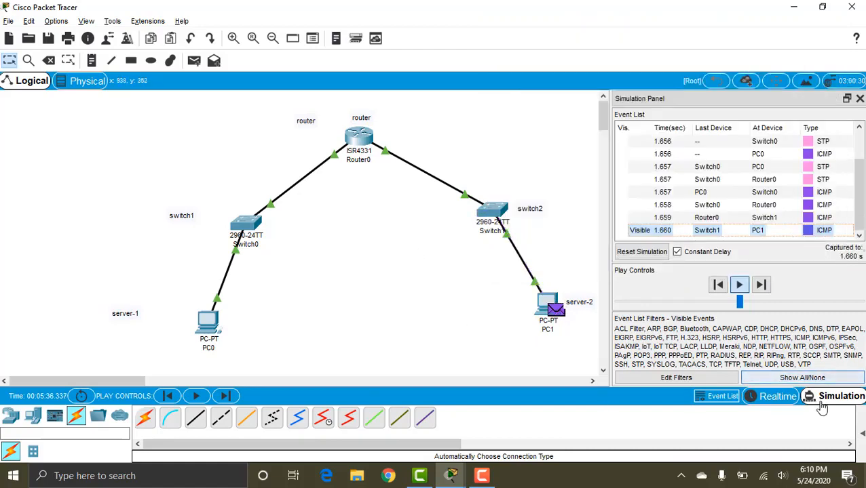
{"action": "left_click", "coordinate": [859, 100]}
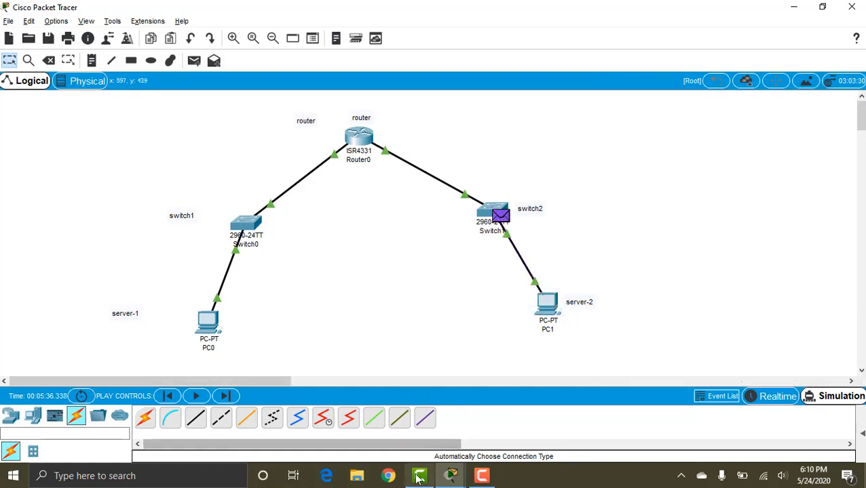
Step: Restore PC0's minimized window to check the ping output in its Command Prompt, and close the window
{"action": "mouse_move", "coordinate": [450, 474]}
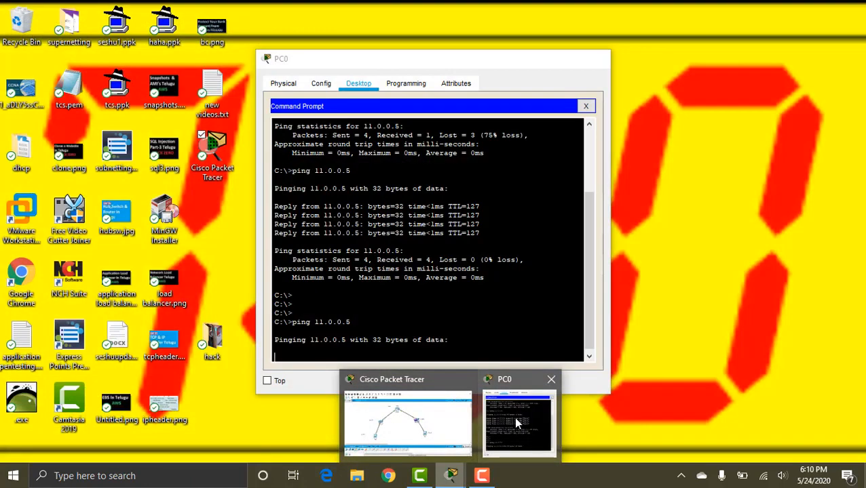
{"action": "left_click", "coordinate": [484, 438]}
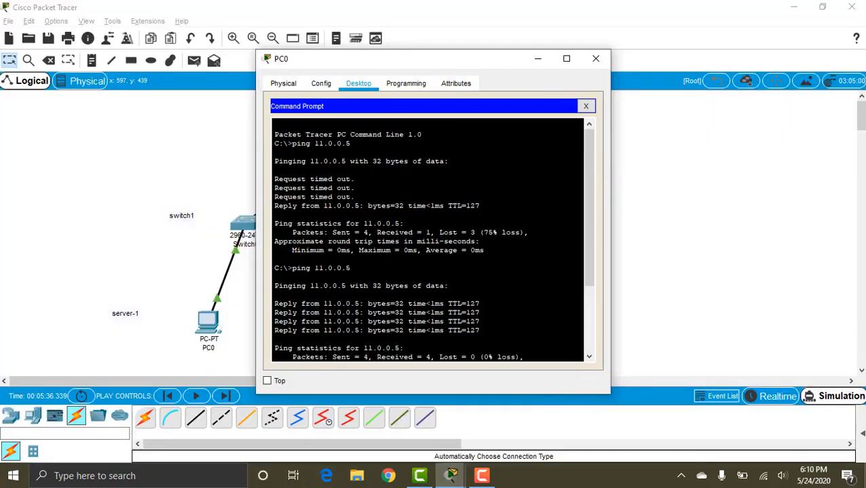
{"action": "left_click", "coordinate": [596, 58]}
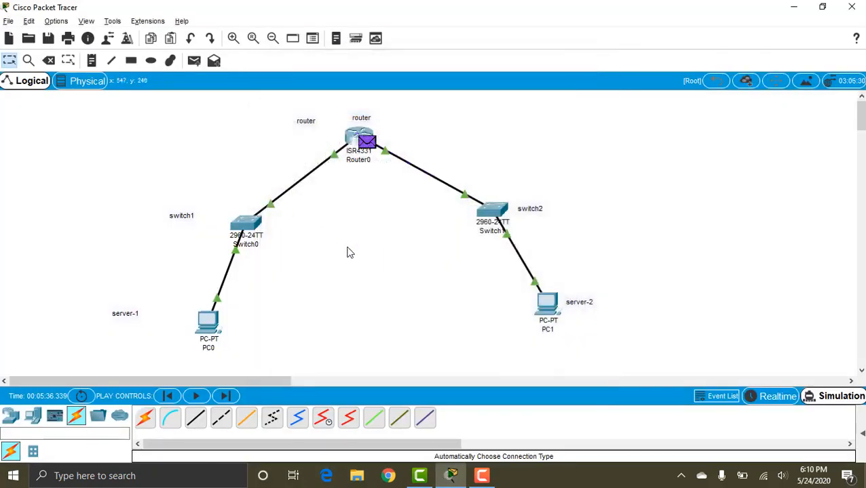